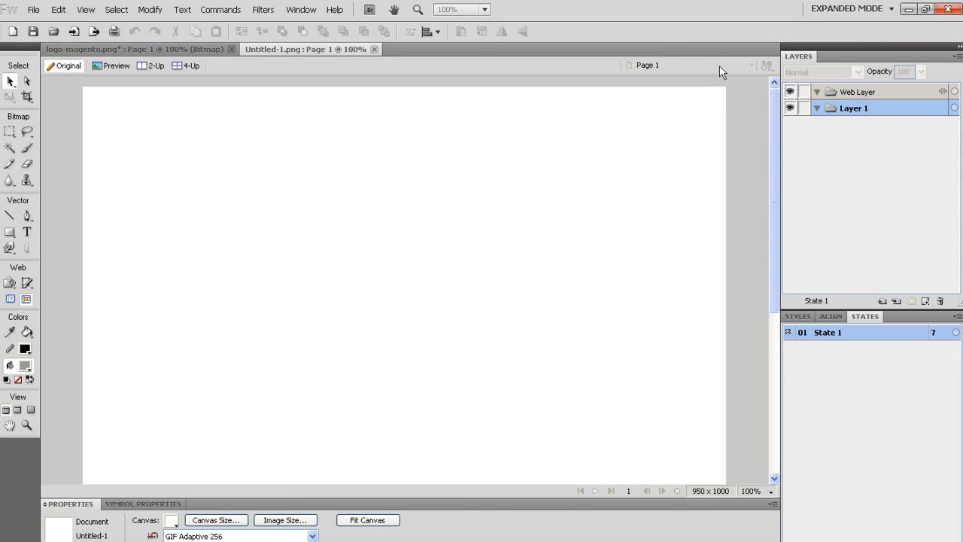
Resize the canvas to 950 by 1000 pixels.
click(9, 9)
click(234, 93)
mouse_move(774, 109)
mouse_down()
mouse_move(773, 263)
mouse_move(774, 113)
mouse_up()
click(213, 520)
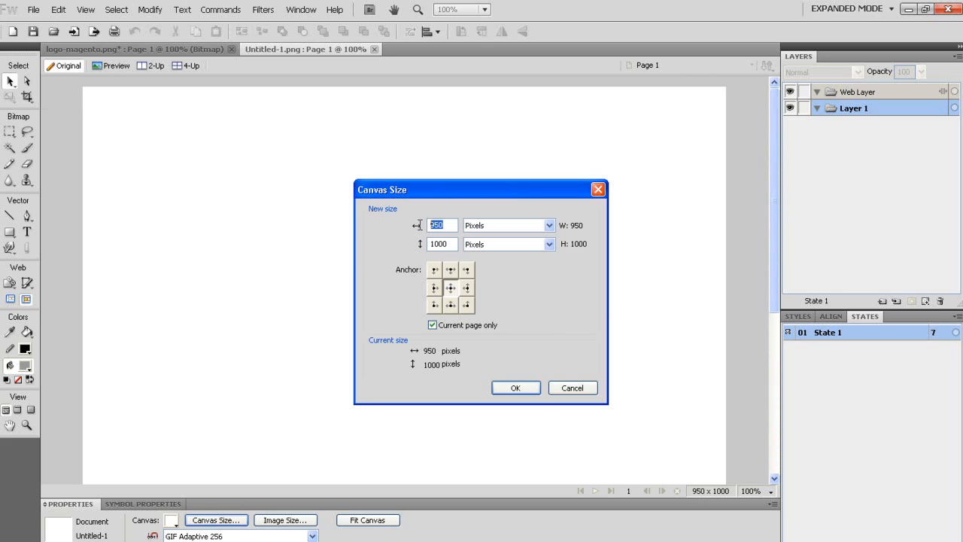
double_click(452, 246)
click(515, 388)
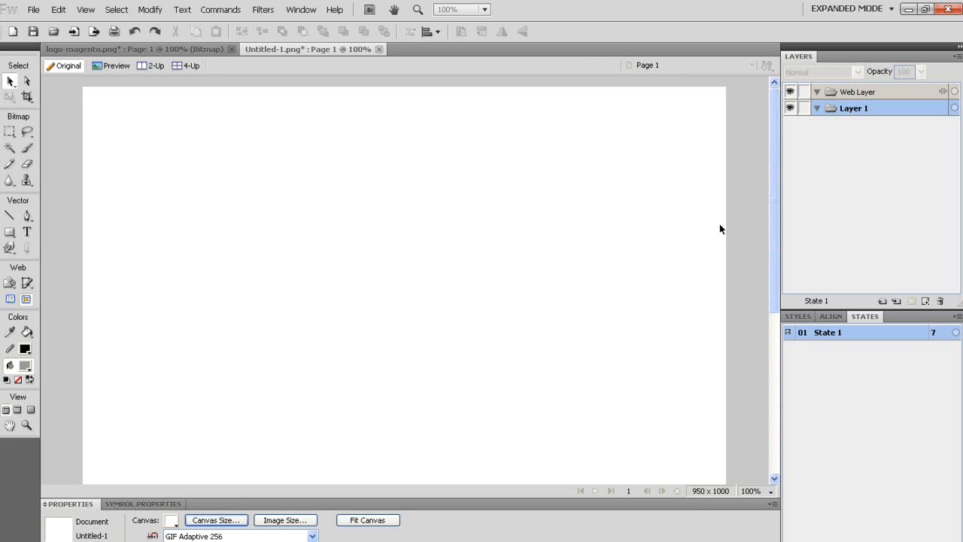
drag(774, 120, 765, 94)
drag(704, 99, 485, 91)
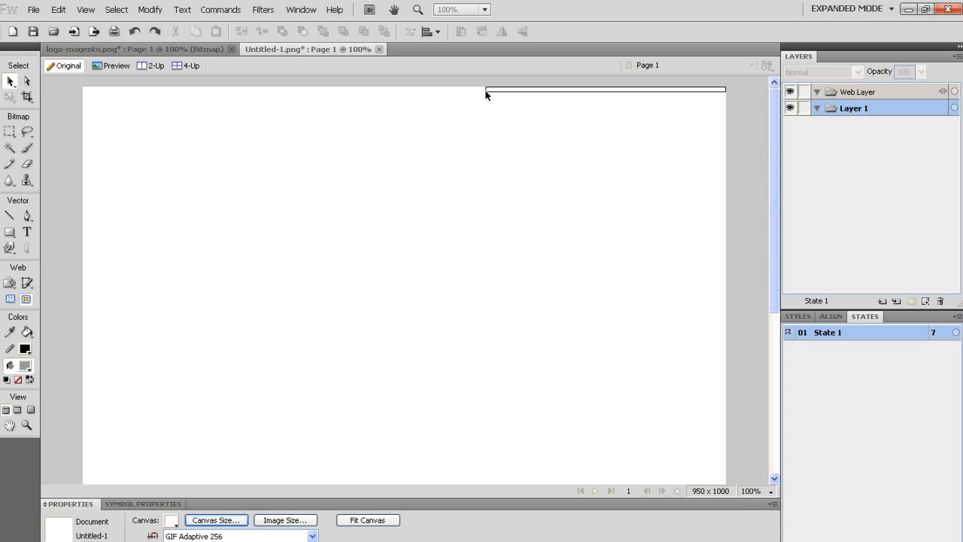
drag(485, 90, 483, 90)
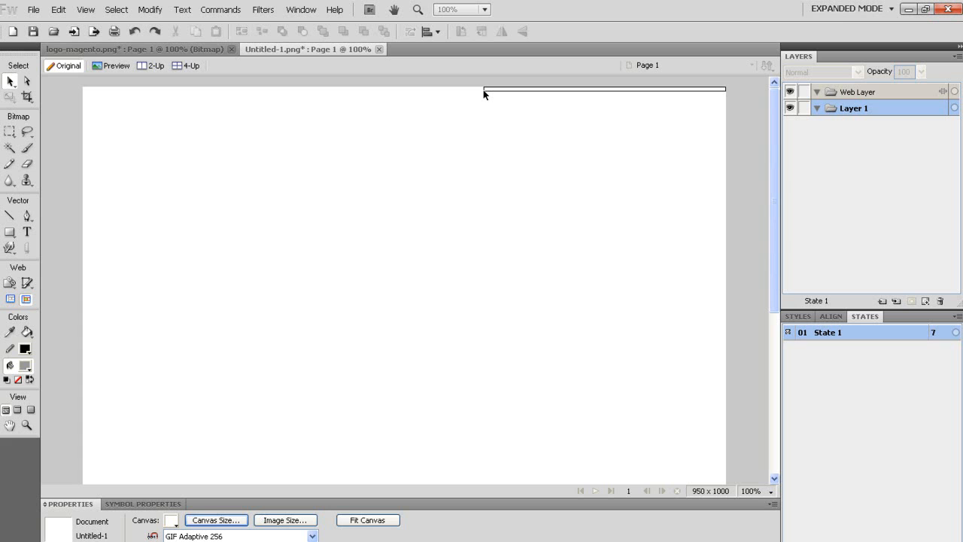
drag(483, 90, 402, 157)
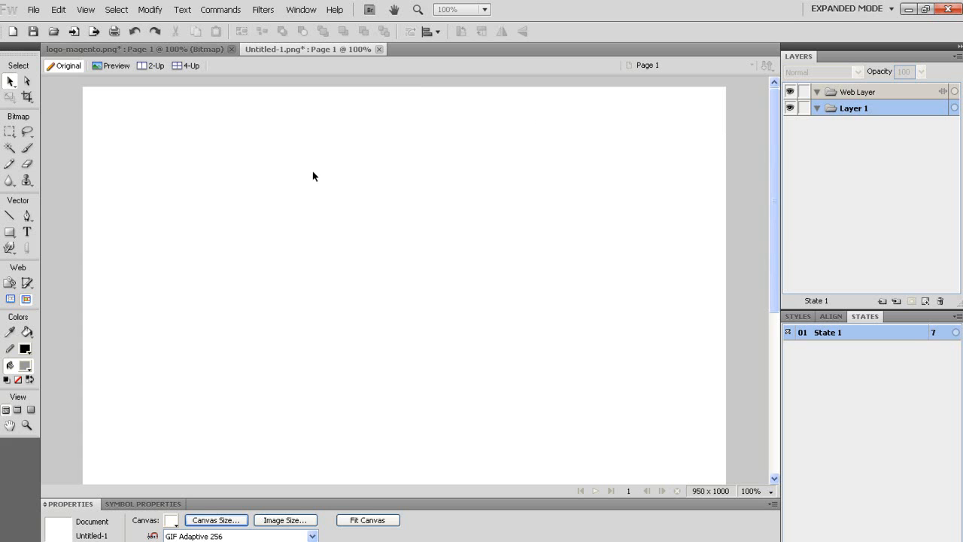
Draw a grey rectangle across the top of the page with no stroke.
click(10, 234)
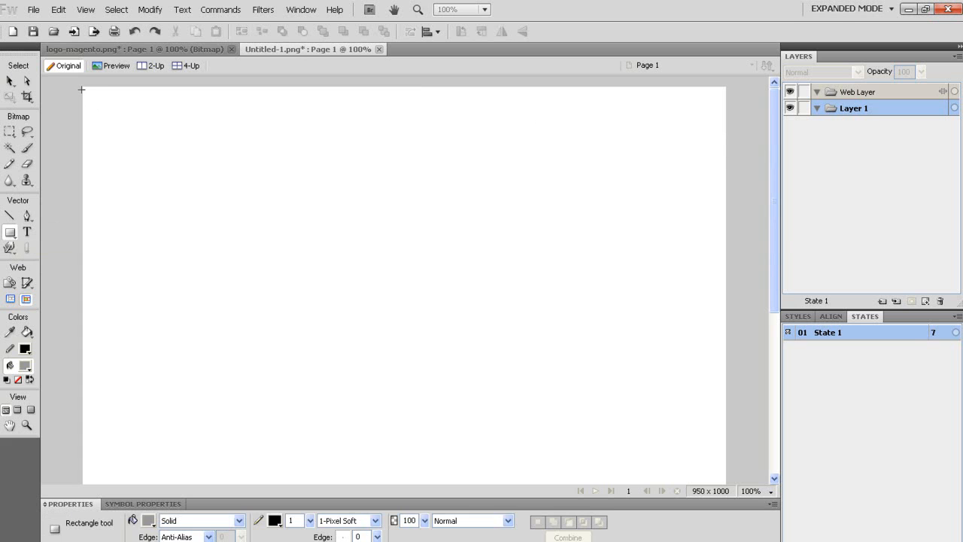
mouse_move(83, 89)
mouse_down()
mouse_move(221, 161)
mouse_move(693, 166)
mouse_move(717, 183)
mouse_up()
click(10, 81)
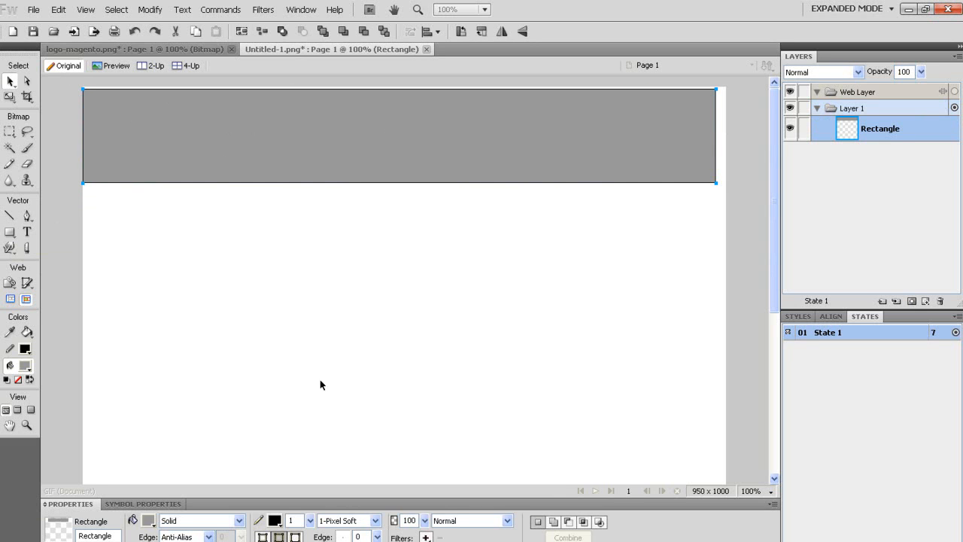
click(348, 520)
click(365, 344)
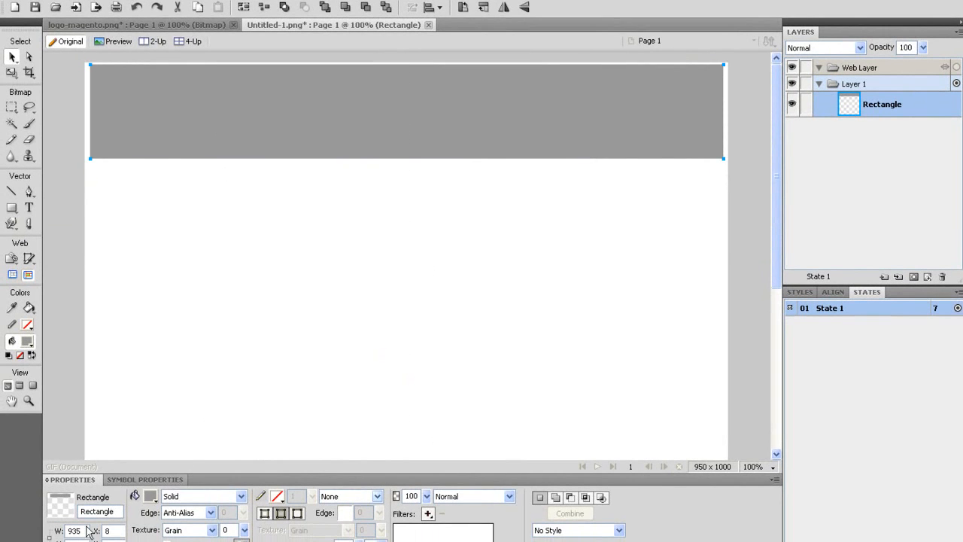
Size the rectangle to W 950, H 150 and position it at X 0, Y 0.
drag(86, 531, 23, 532)
text(950)
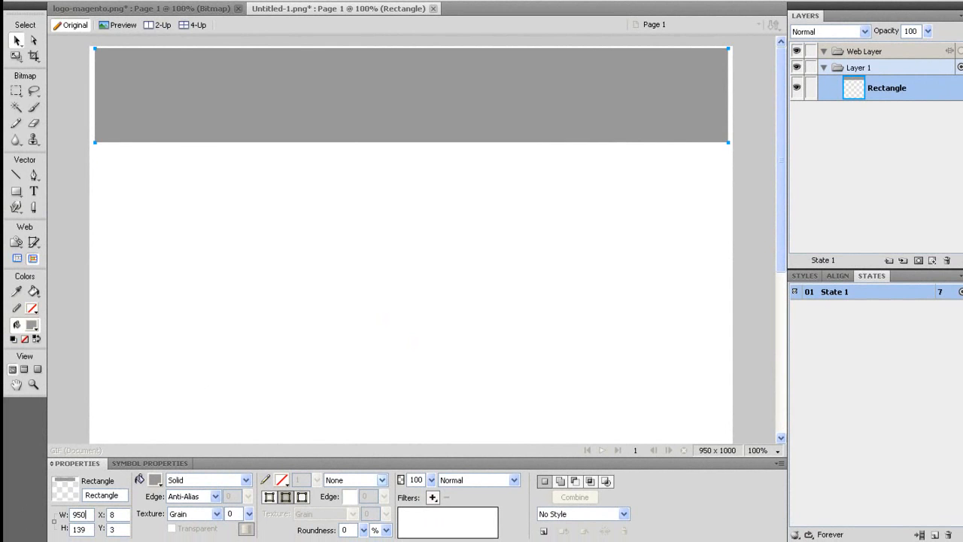
key(Tab)
text(150)
key(Tab)
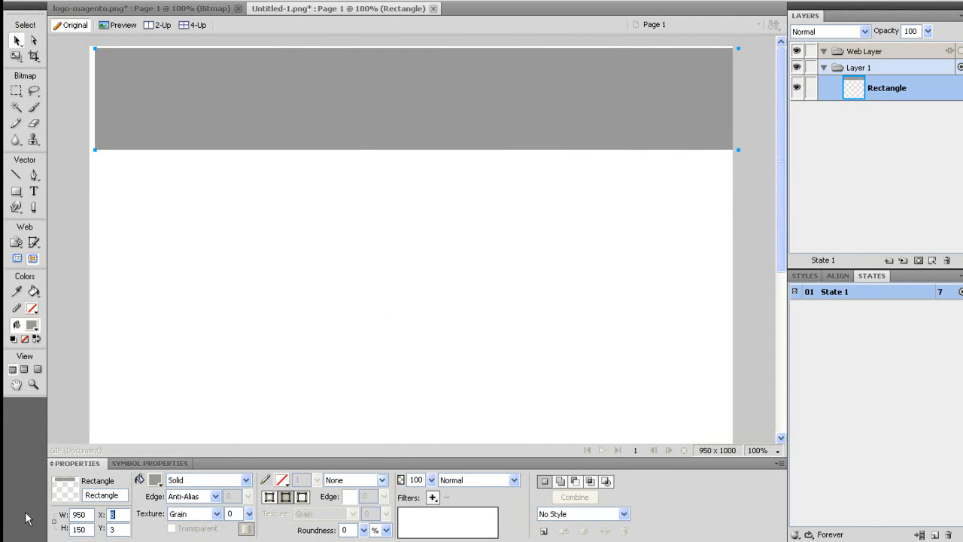
key(Tab)
text(0)
key(Tab)
text(0)
key(BackSpace)
text(950)
key(Tab)
key(Tab)
text(0)
key(Tab)
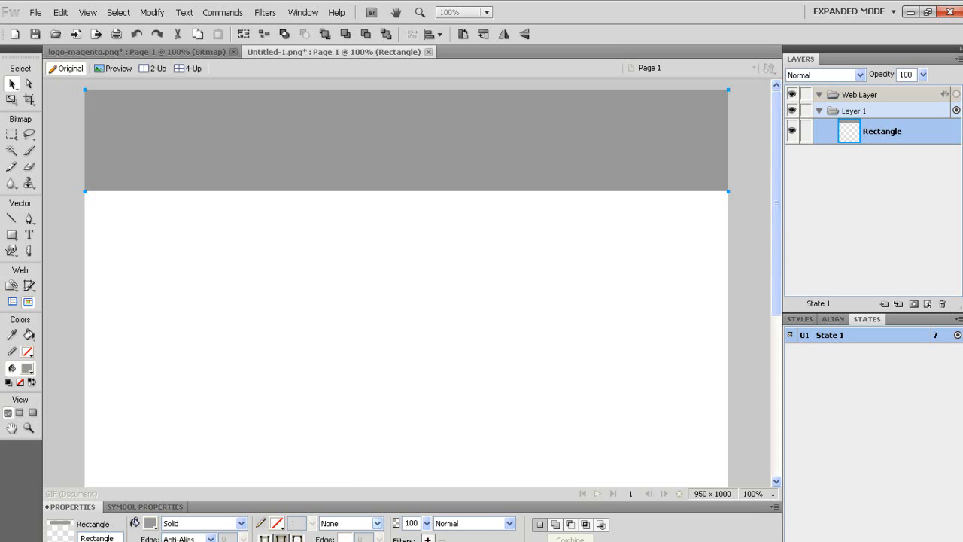
click(140, 318)
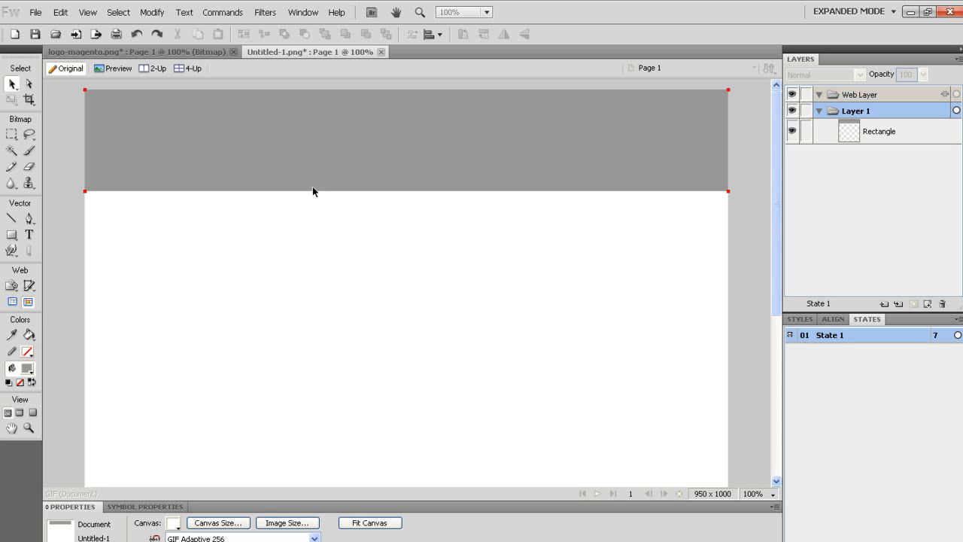
drag(586, 290, 105, 120)
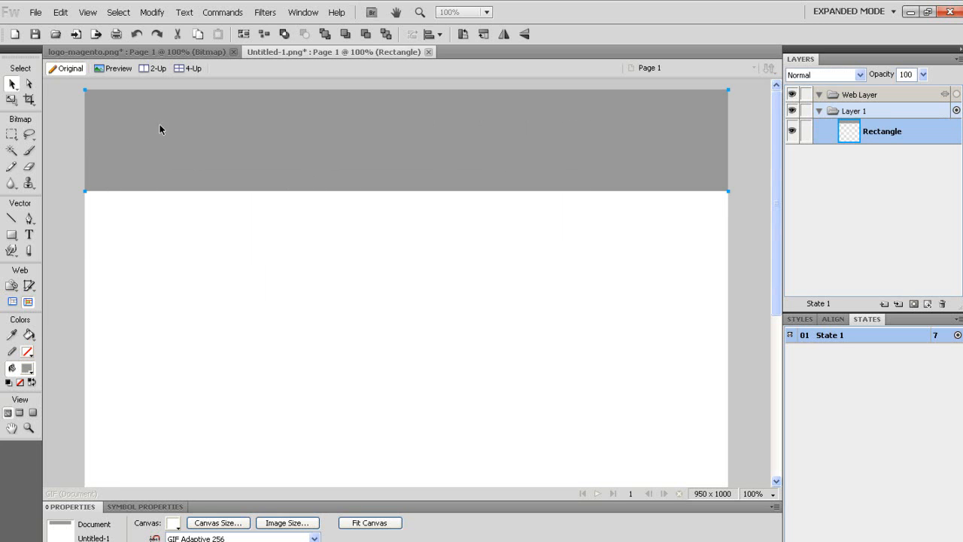
Apply a light grey Plastic Styles gradient to the header rectangle, with no stroke.
click(800, 319)
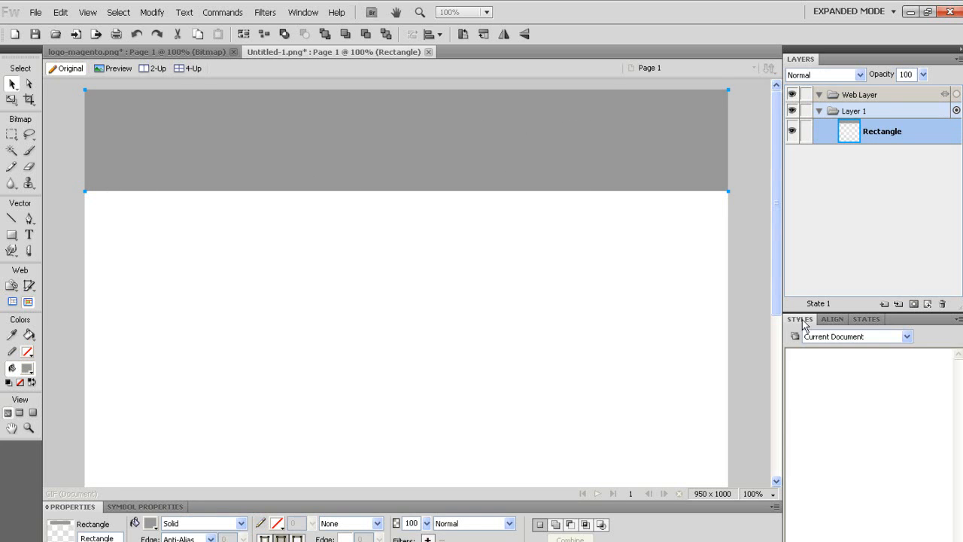
click(851, 336)
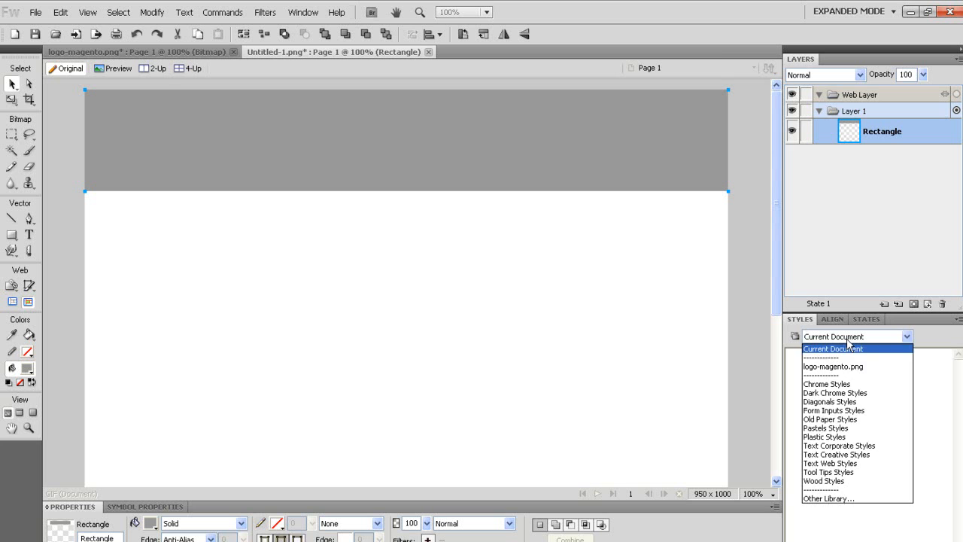
click(828, 437)
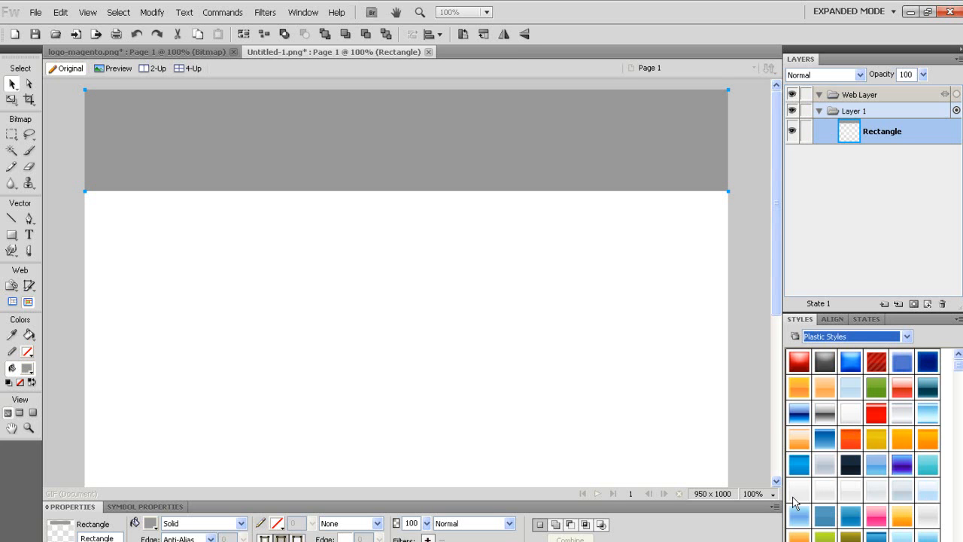
click(799, 493)
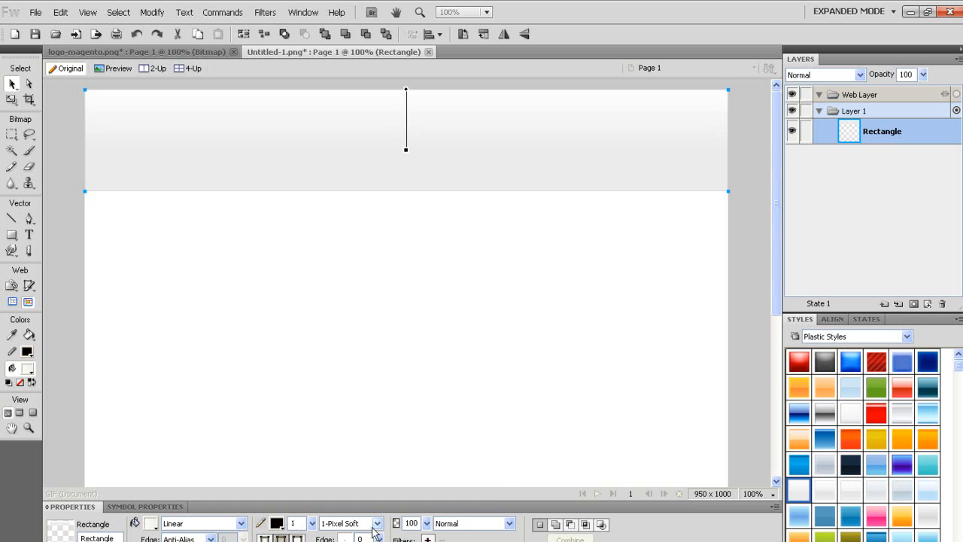
click(342, 523)
click(346, 346)
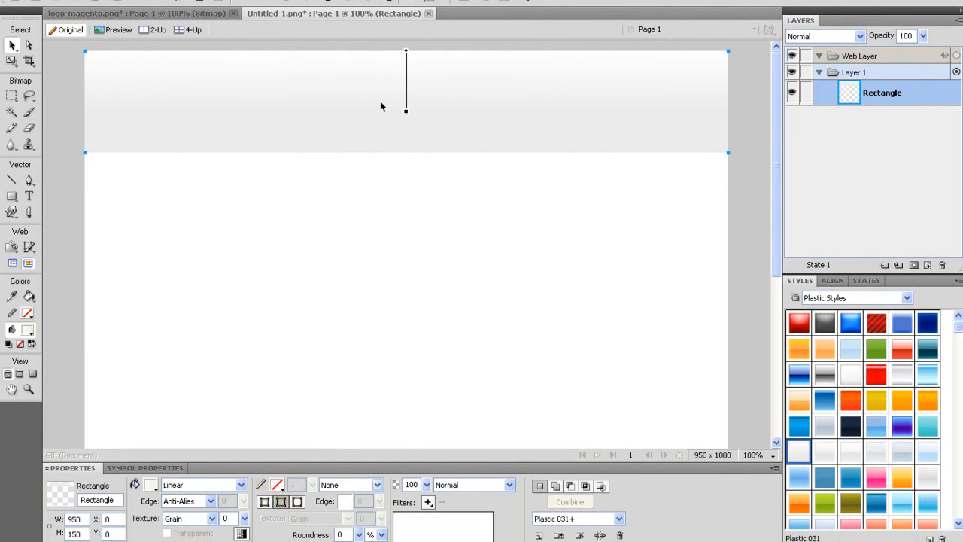
Flip the rectangle vertically, stretch its gradient upward, and lock it.
right_click(324, 91)
mouse_move(367, 203)
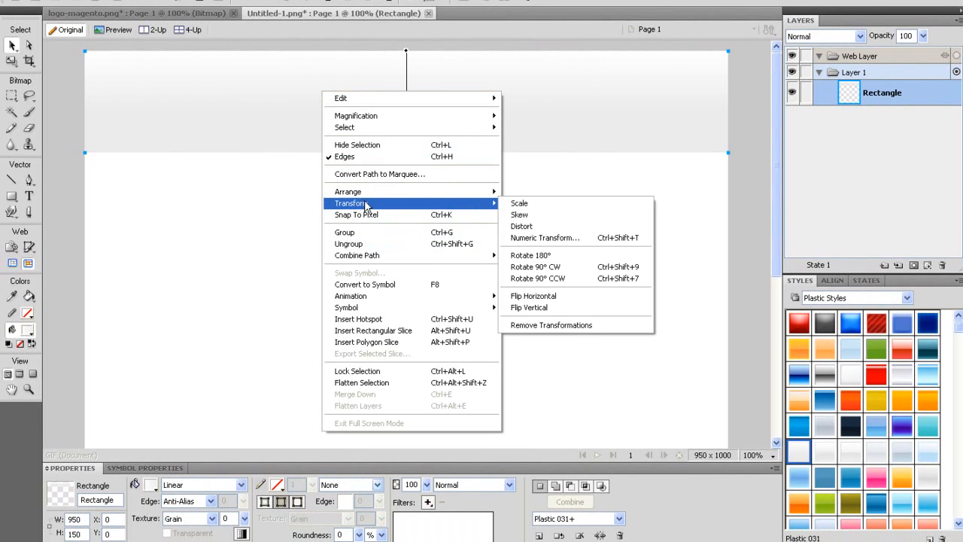
click(519, 307)
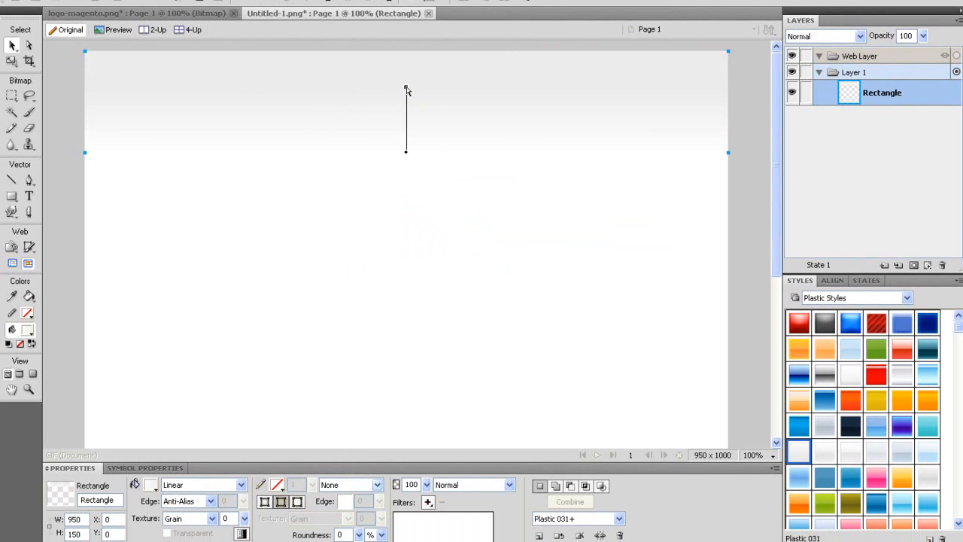
drag(406, 56, 407, 2)
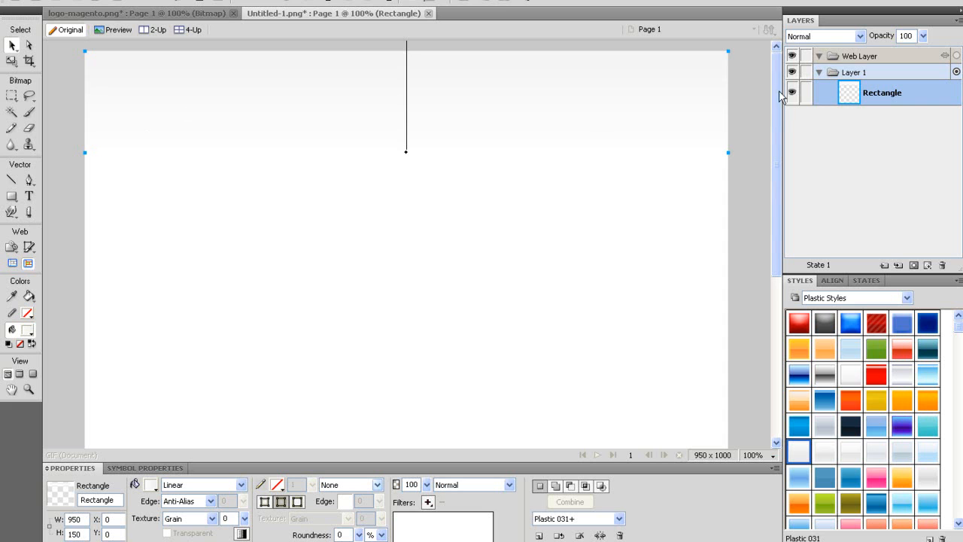
click(805, 92)
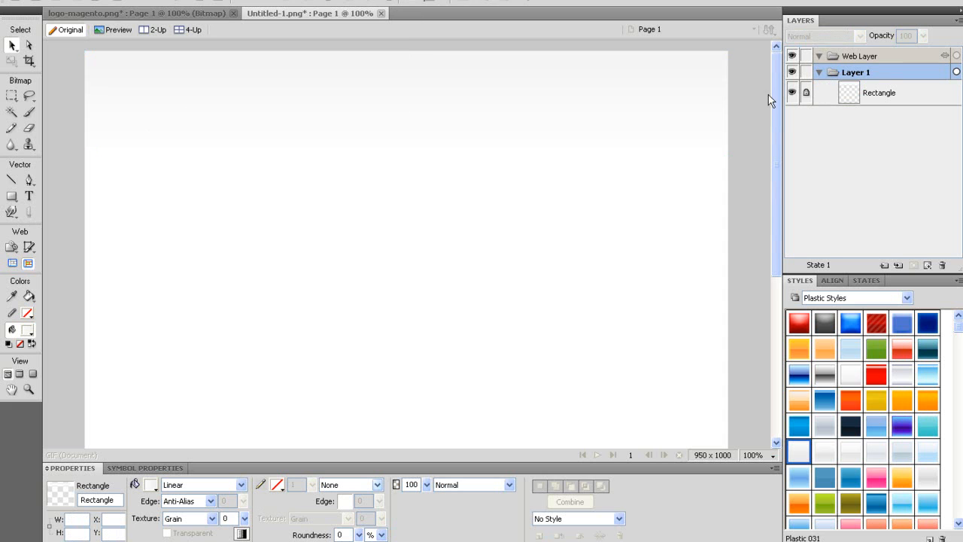
Draw a plain rectangle just below the header.
drag(516, 119, 343, 132)
click(11, 196)
click(12, 199)
click(30, 209)
drag(84, 142, 728, 167)
Set the bar's height to 40 and its Y position to 150.
double_click(74, 519)
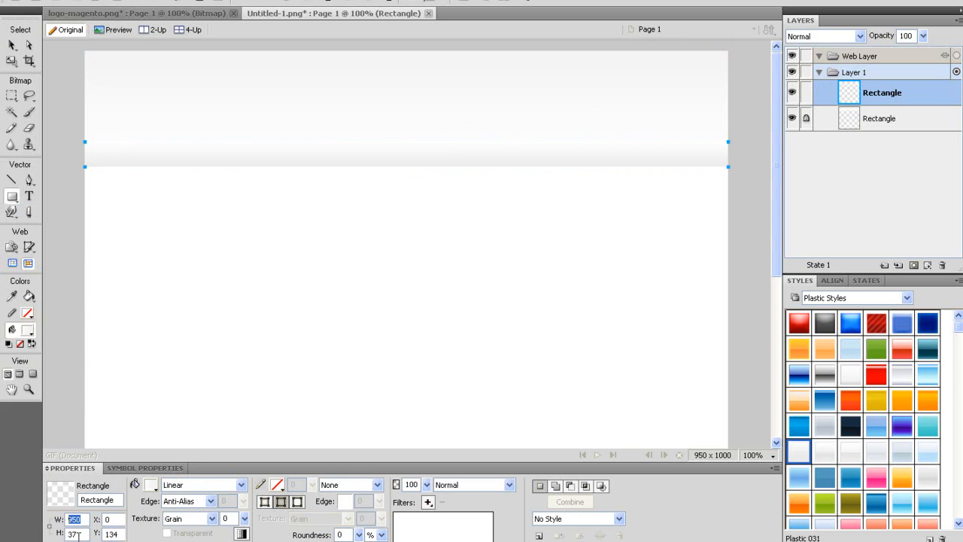
double_click(74, 533)
text(40)
key(Tab)
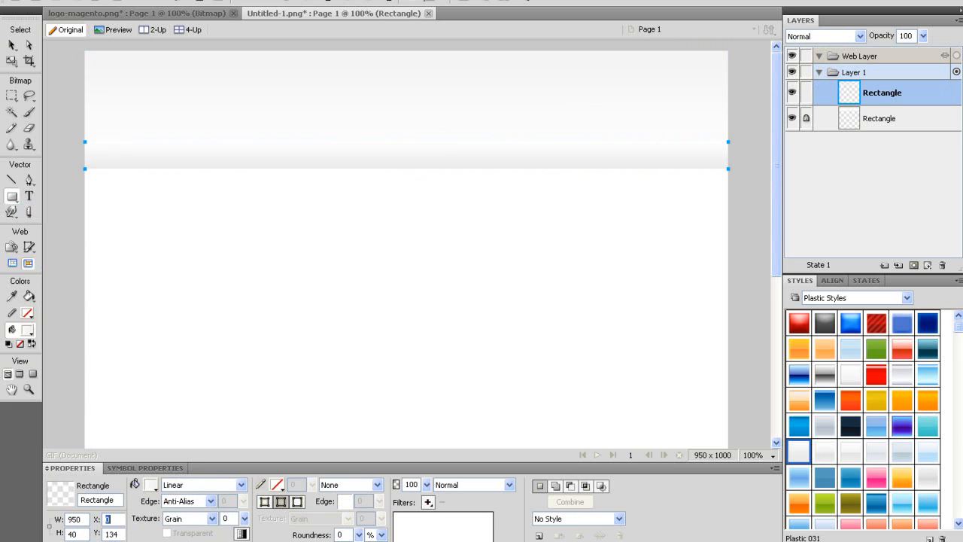
double_click(107, 534)
text(150)
key(Tab)
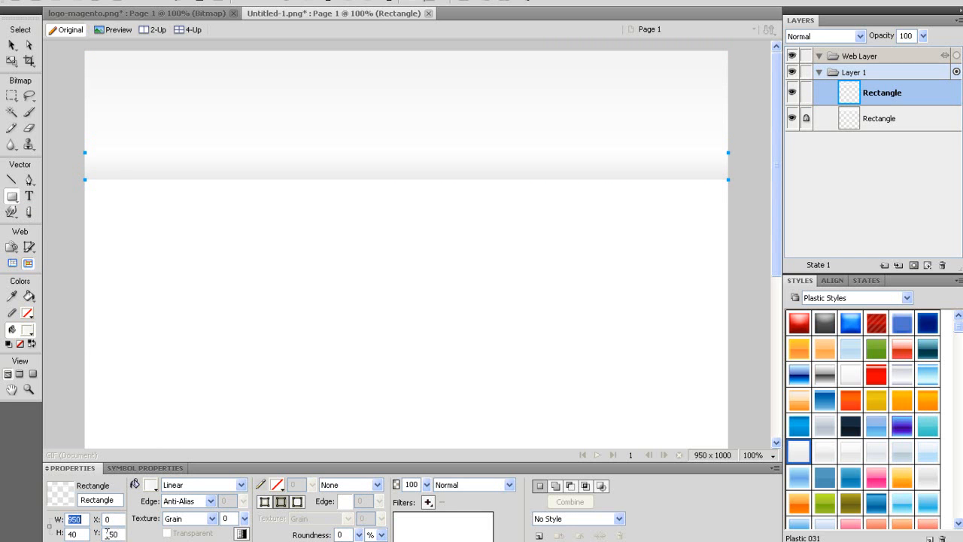
Apply the blue Plastic 039 style, disable Inner Glow, and remove the stroke.
click(12, 45)
mouse_move(958, 326)
mouse_down()
mouse_move(959, 384)
mouse_move(960, 342)
mouse_up()
click(853, 457)
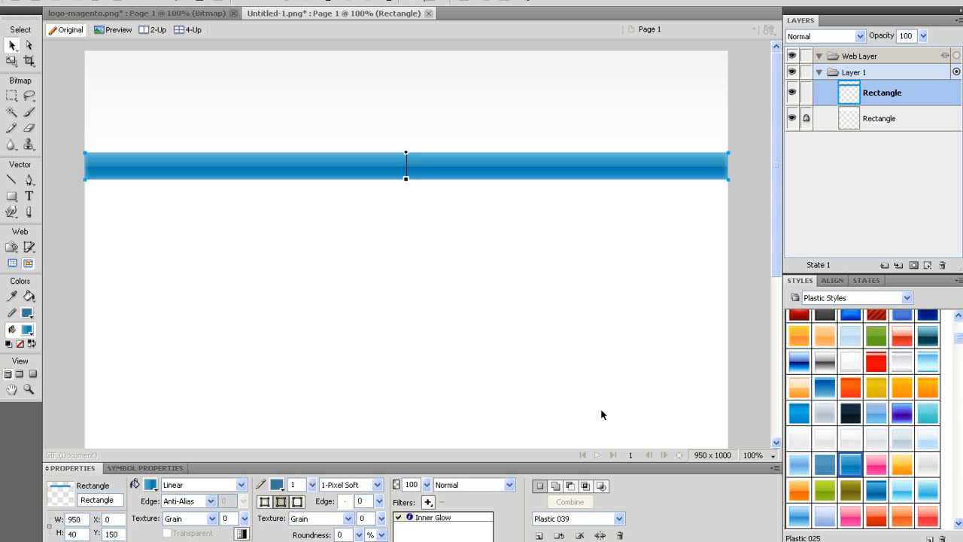
click(399, 517)
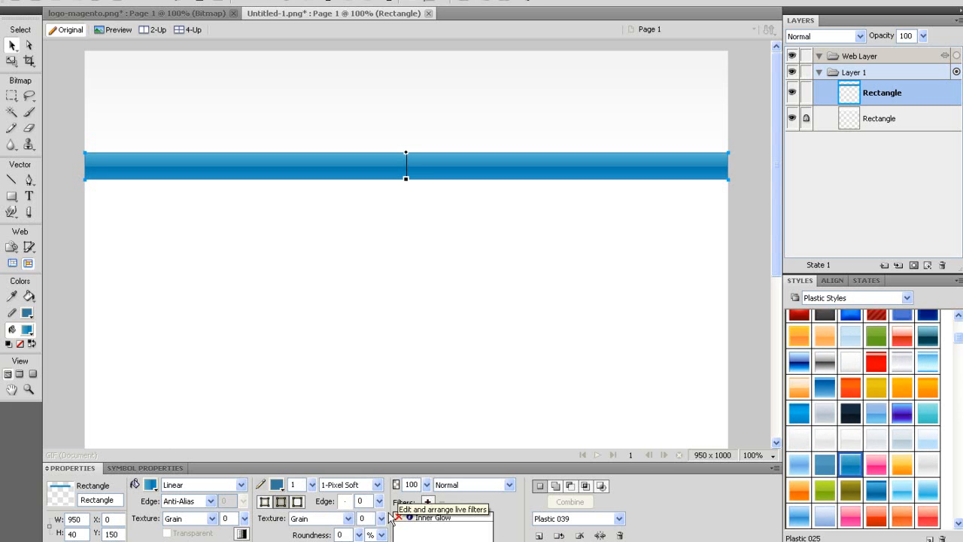
click(354, 485)
click(336, 309)
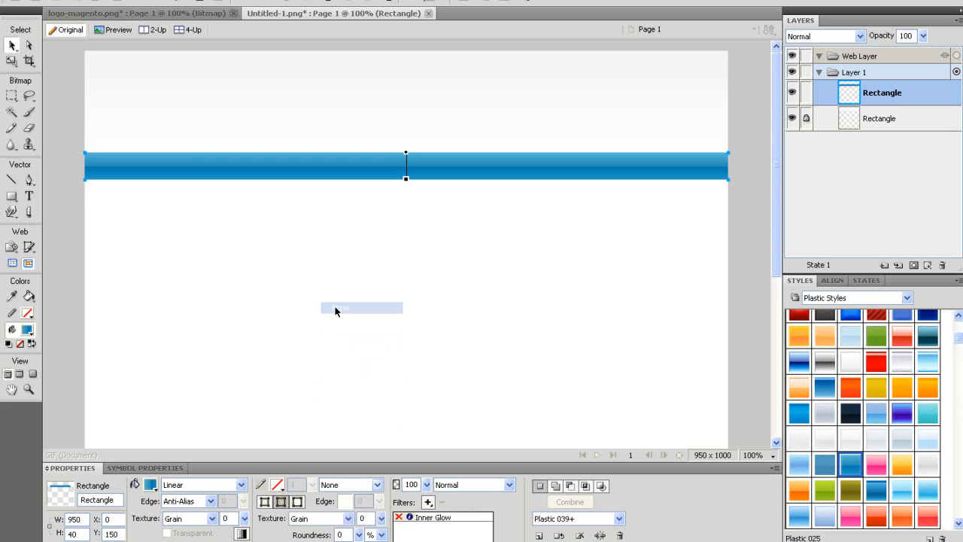
Remove the middle gradient stop so the bar is flat blue.
click(151, 486)
drag(219, 402, 149, 402)
drag(218, 407, 231, 278)
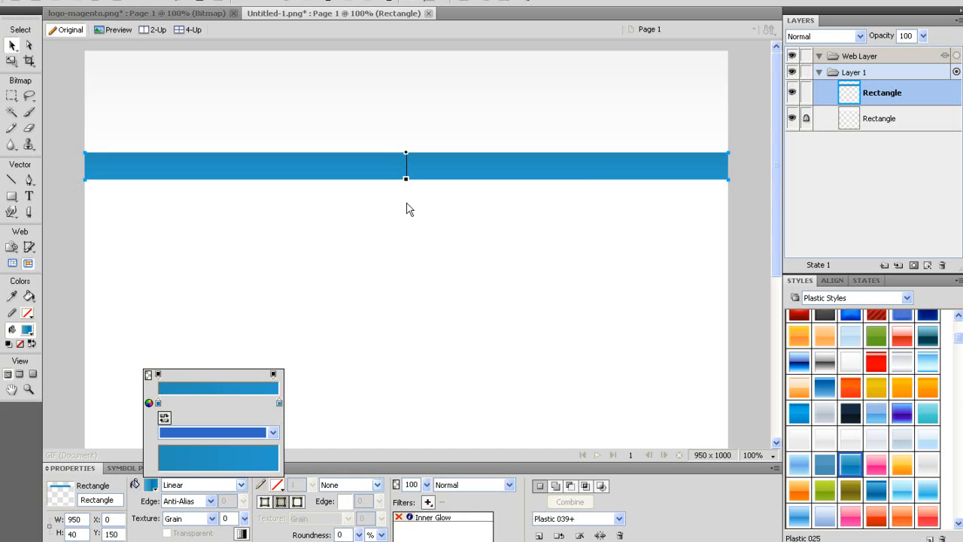
click(406, 249)
click(403, 78)
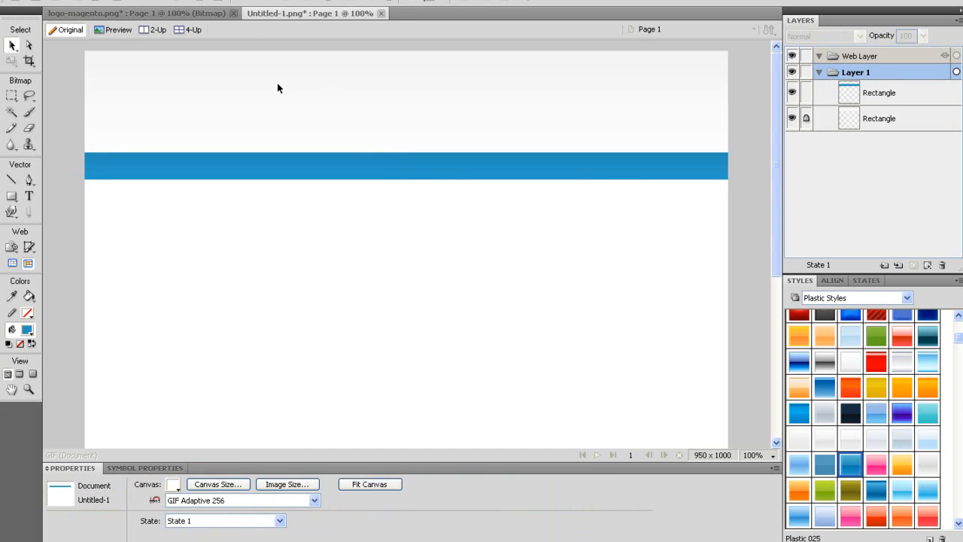
Type WEBSTUDIO in the header and colour it grey #999999.
click(30, 200)
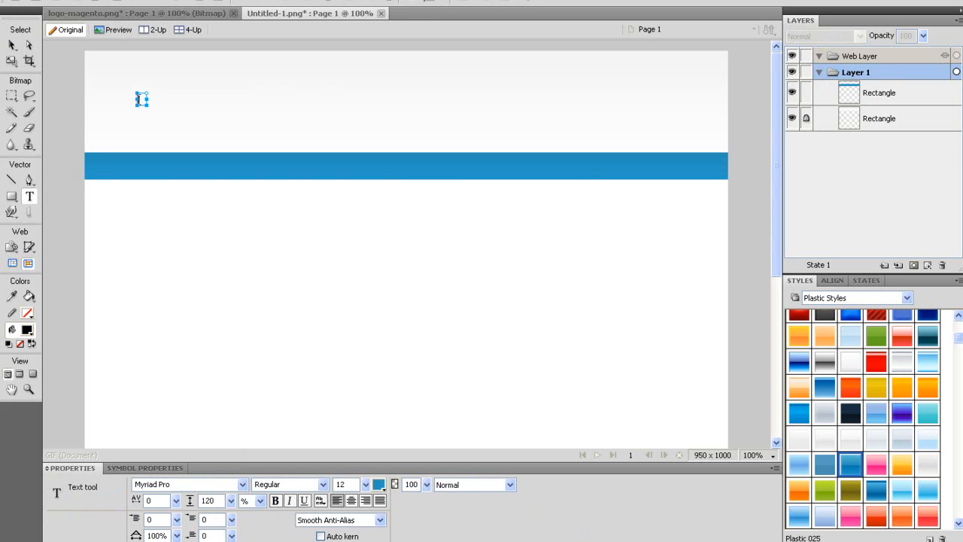
click(138, 98)
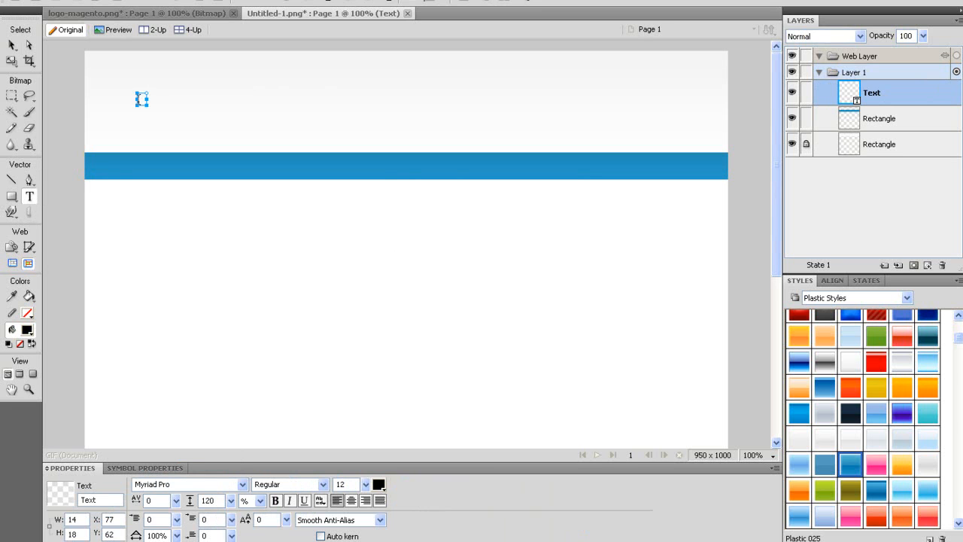
text(WEBSTUDIO)
key(ctrl+a)
click(379, 485)
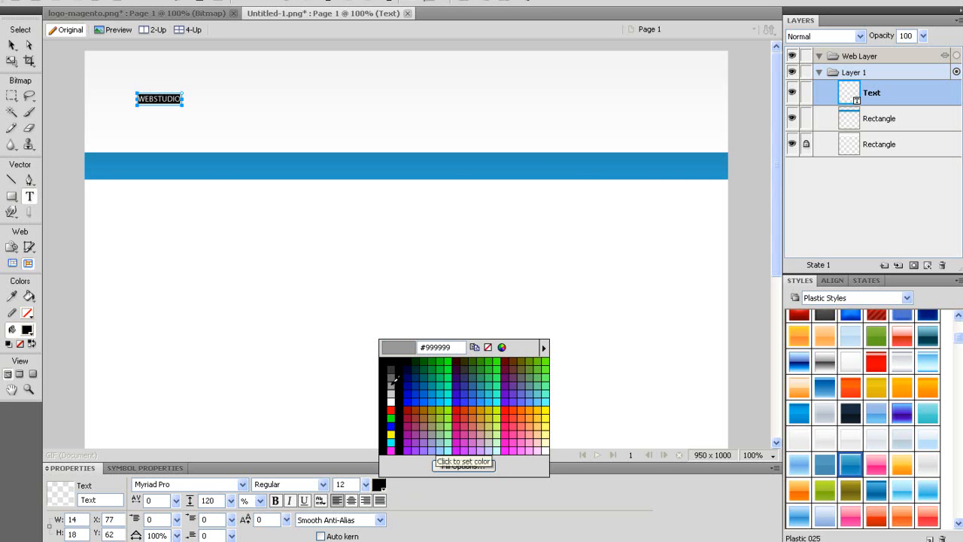
click(391, 380)
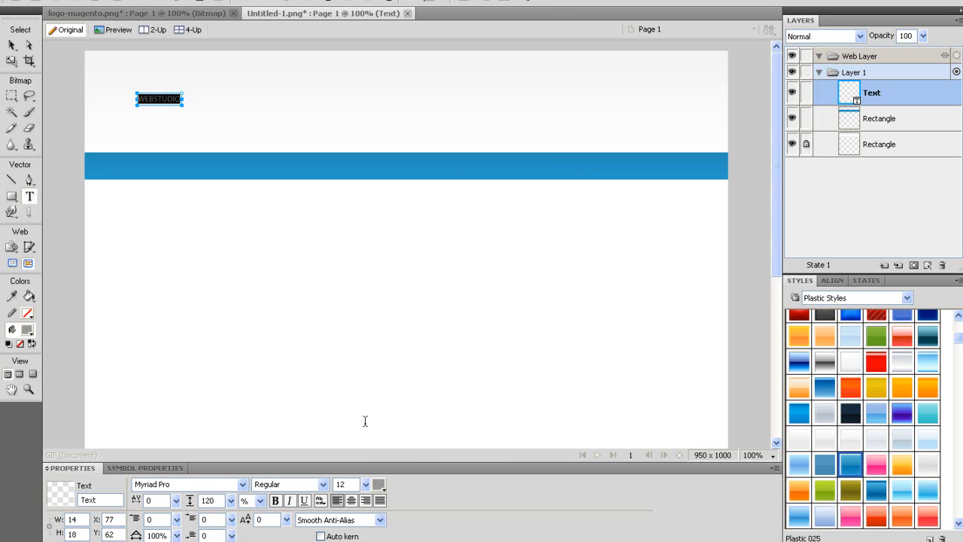
Enlarge the WEBSTUDIO text and set its font to Bauhaus LT Medium.
drag(365, 485, 369, 452)
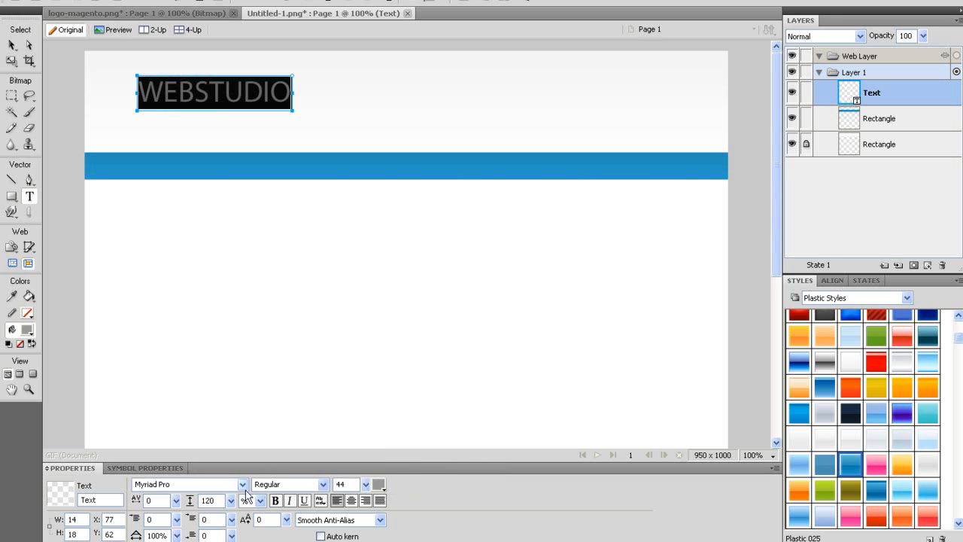
click(242, 484)
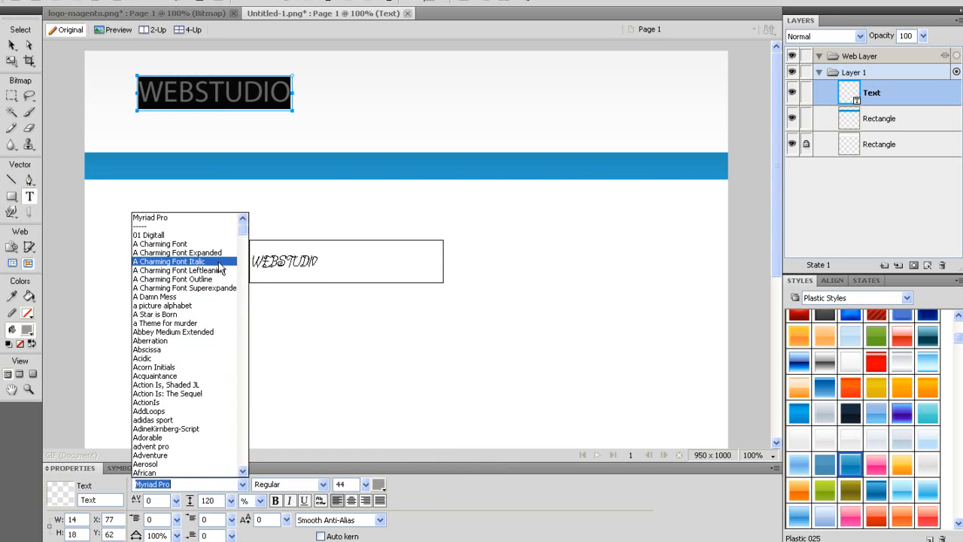
text(B A)
text(ackhand Brush)
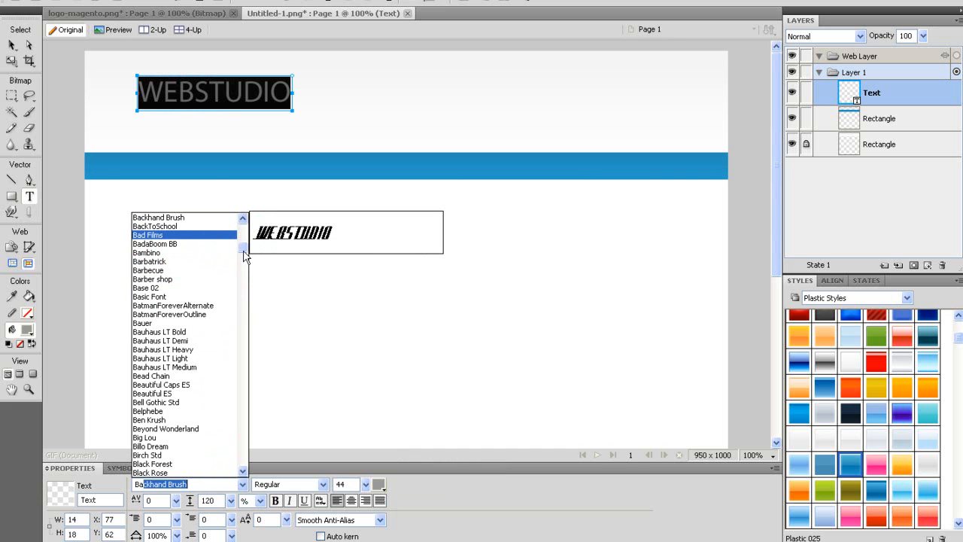
scroll(242, 252, down, 1)
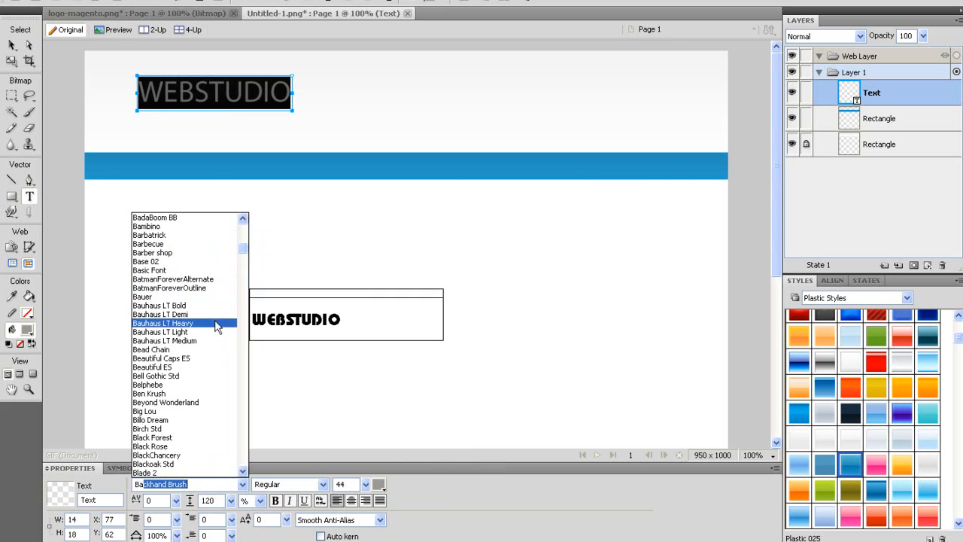
click(215, 340)
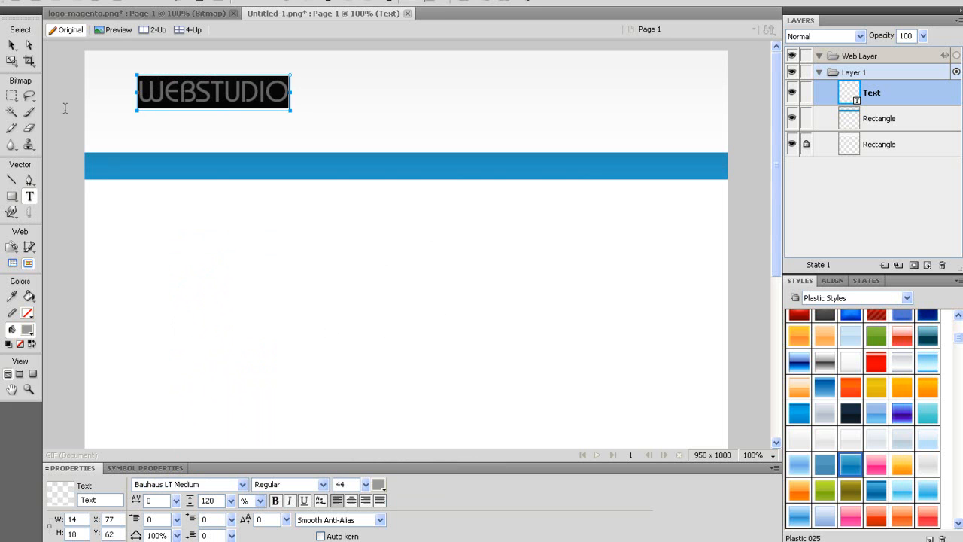
click(12, 45)
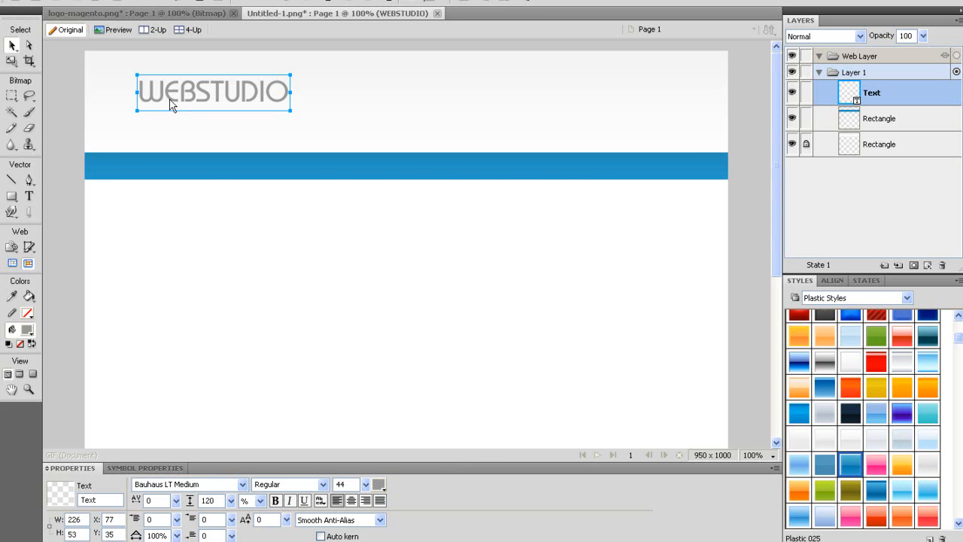
Colour the letters WEB with the blue of the navigation bar.
double_click(164, 103)
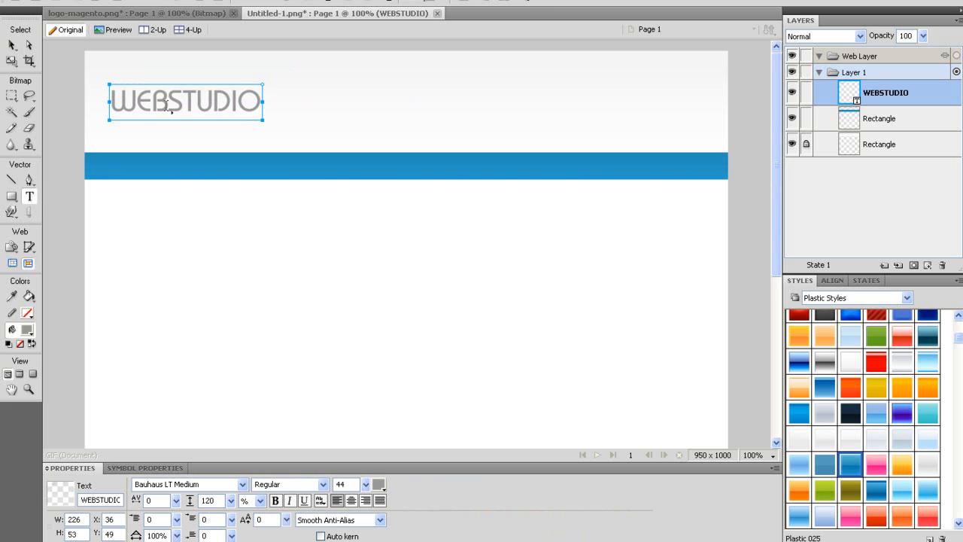
drag(164, 103, 102, 99)
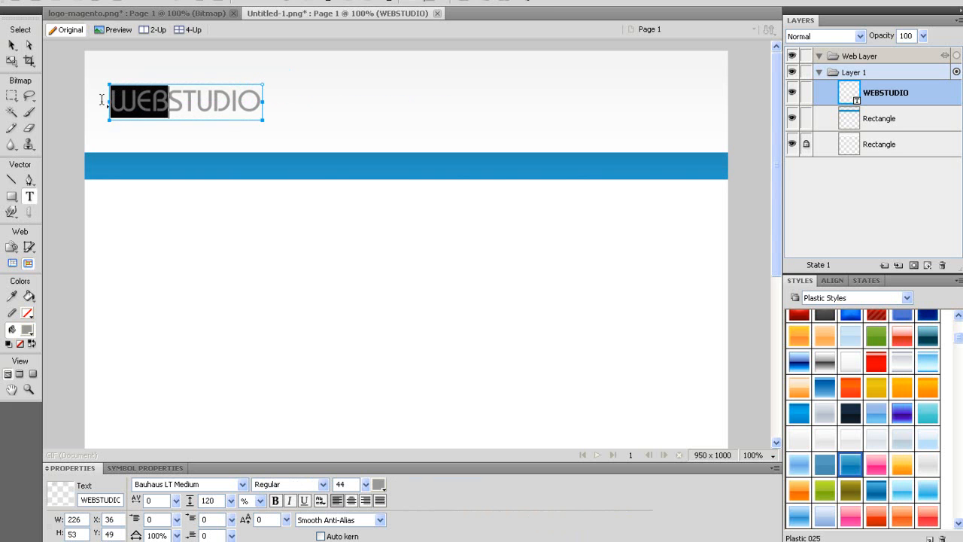
click(382, 487)
click(298, 157)
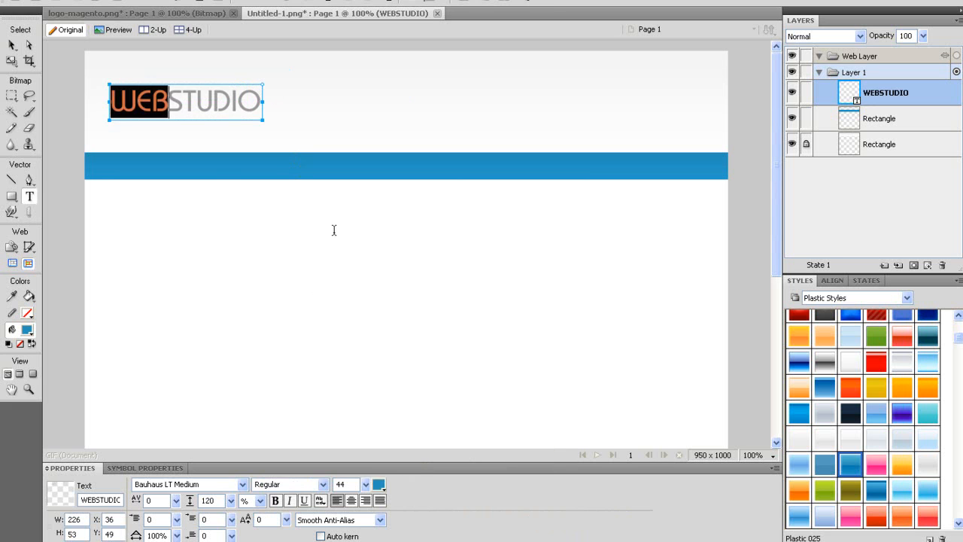
click(335, 231)
drag(191, 103, 190, 101)
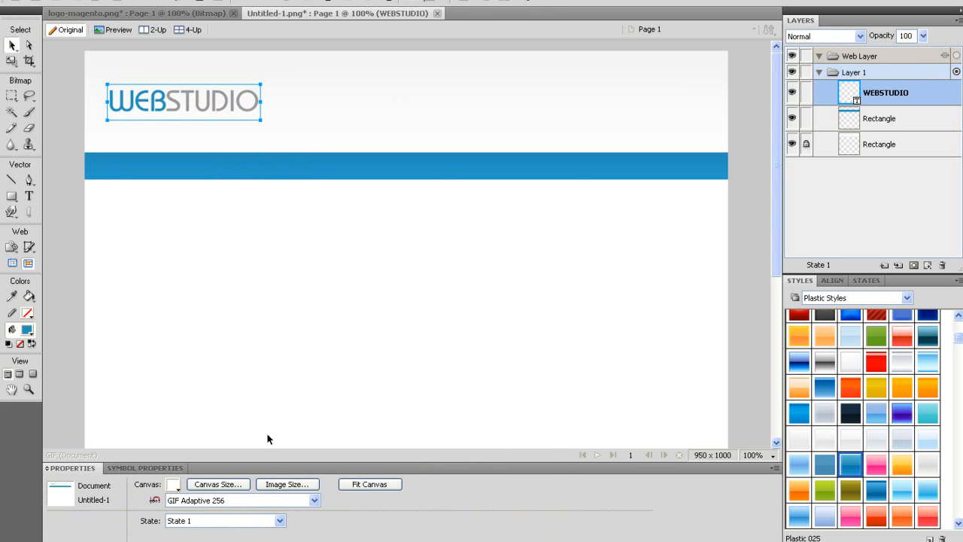
Make the logo bold at 48 pt and shift it slightly left.
click(368, 485)
drag(368, 486, 368, 482)
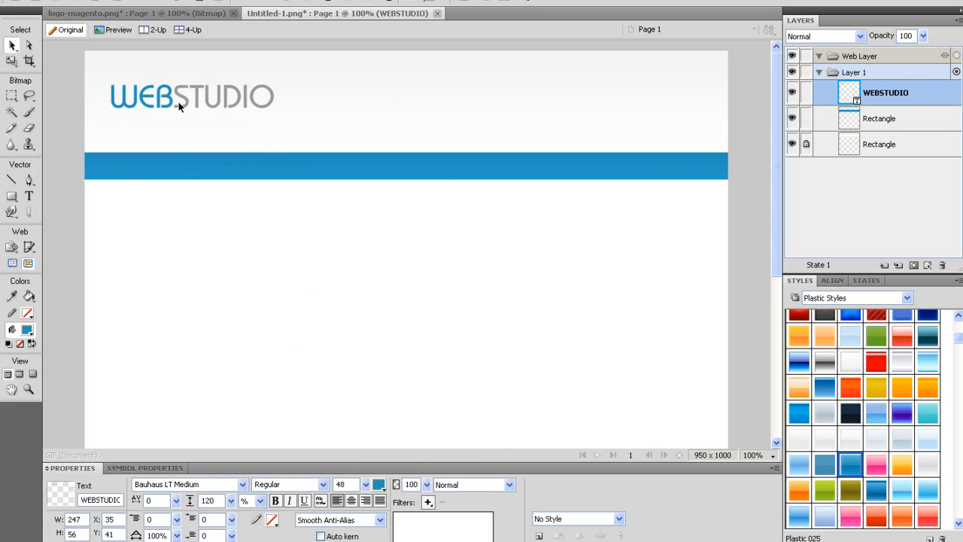
click(275, 501)
drag(234, 109, 225, 109)
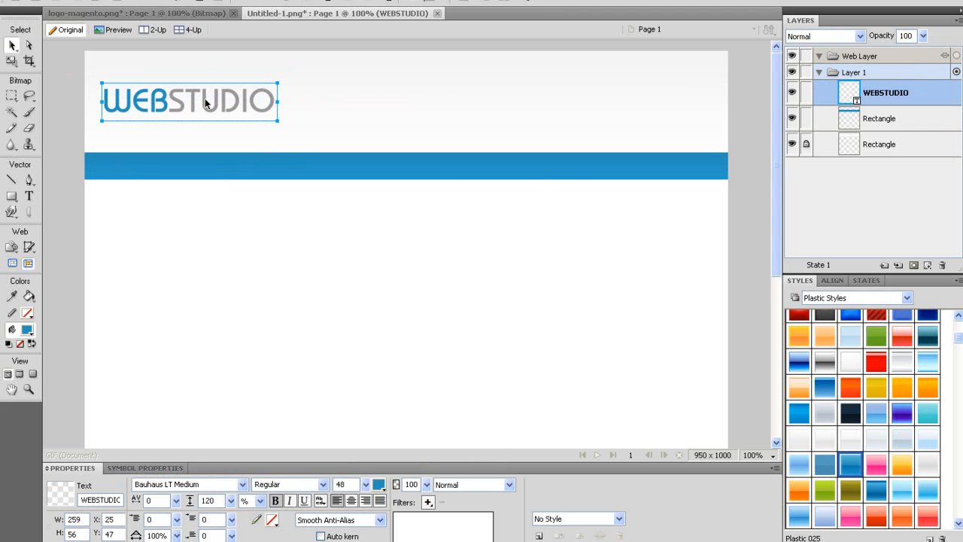
Type PROJETOS WEB as smaller, grey, non-bold text.
click(29, 196)
click(226, 285)
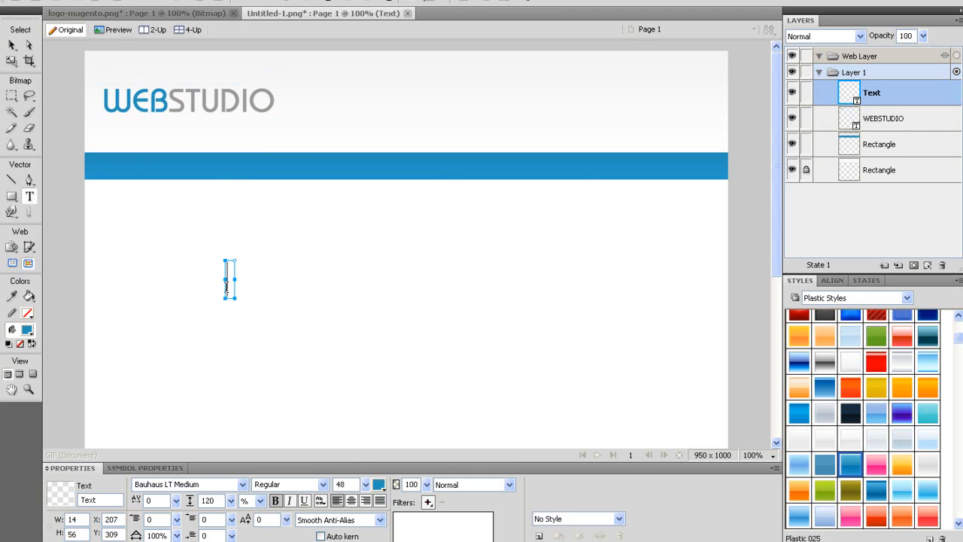
text(PROJETO)
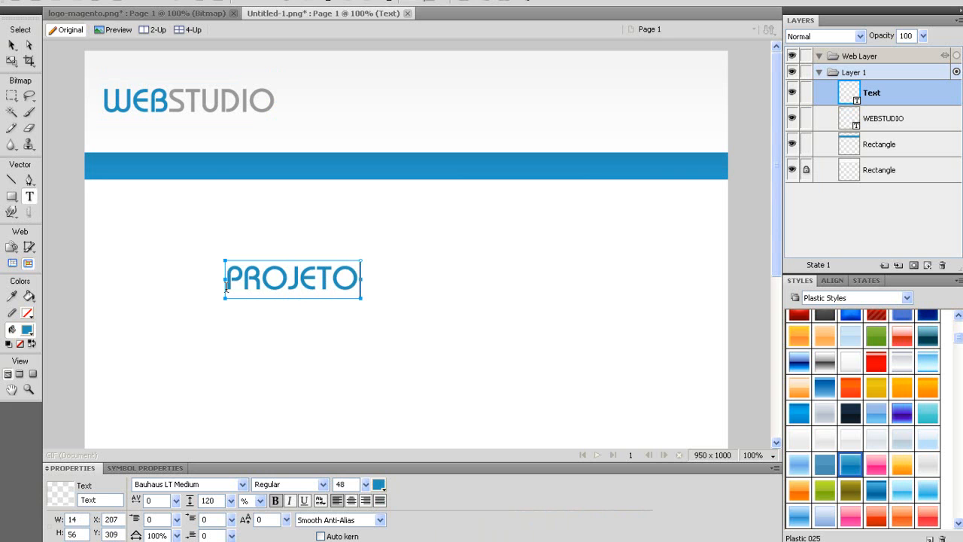
text(S WEB)
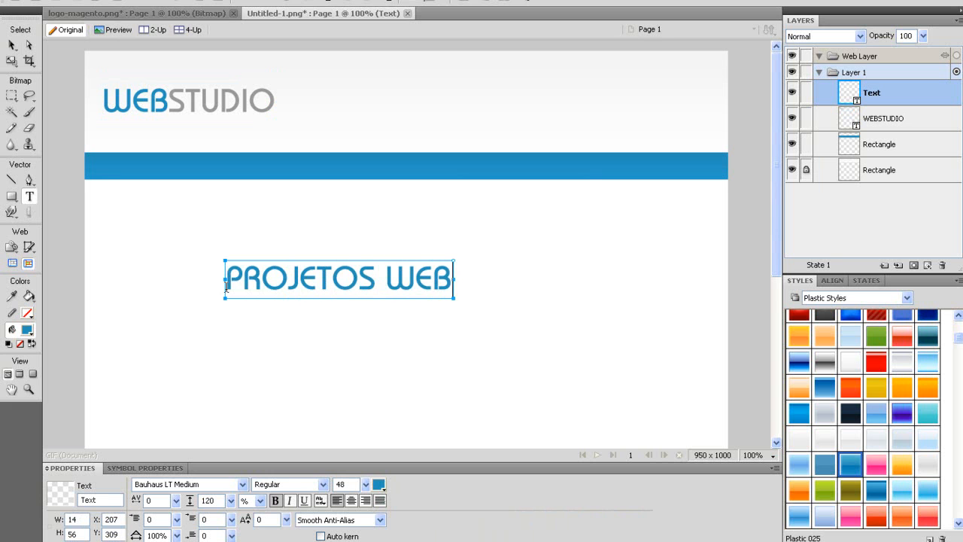
key(ctrl+a)
click(380, 486)
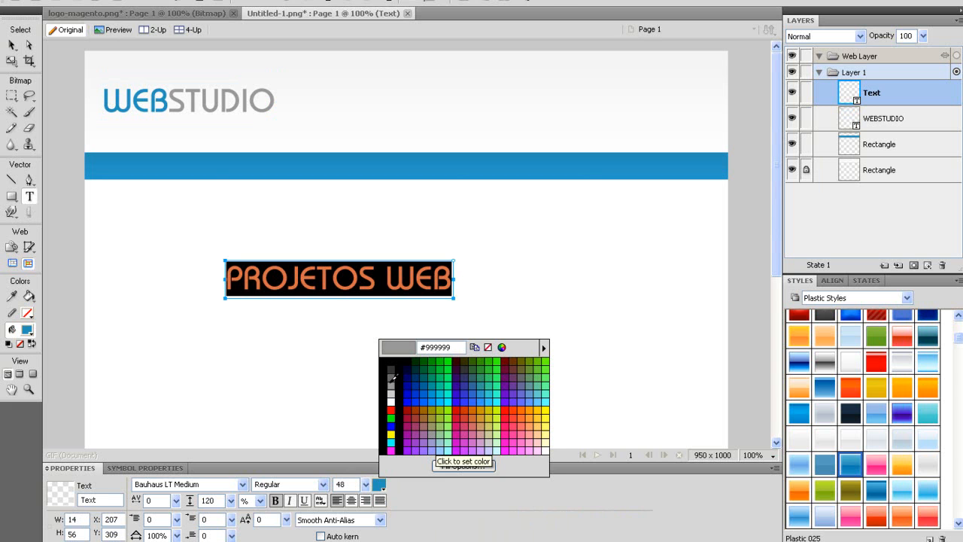
click(390, 374)
drag(365, 484, 374, 512)
click(11, 47)
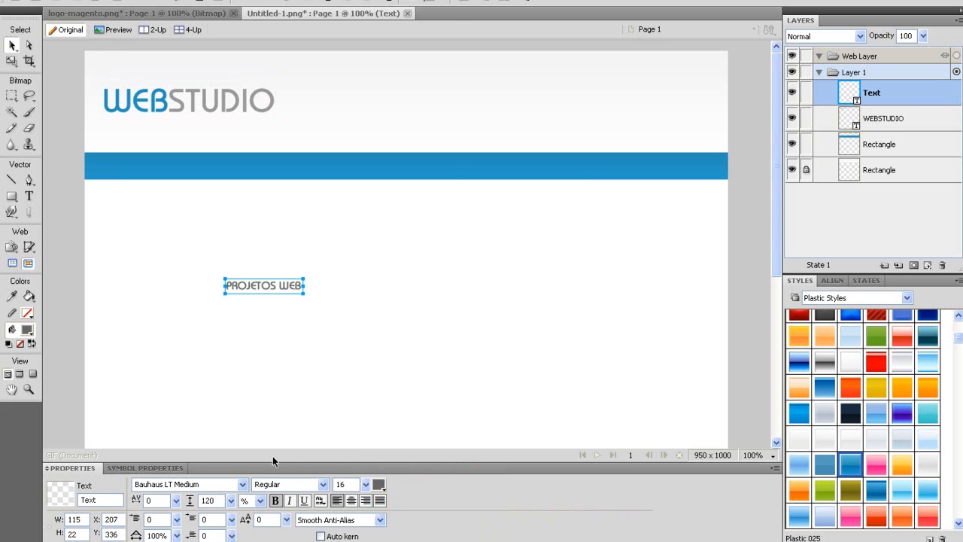
click(275, 500)
Move the tagline under STUDIO and group it with the logo.
drag(264, 284, 240, 125)
key(Right)
key(Right)
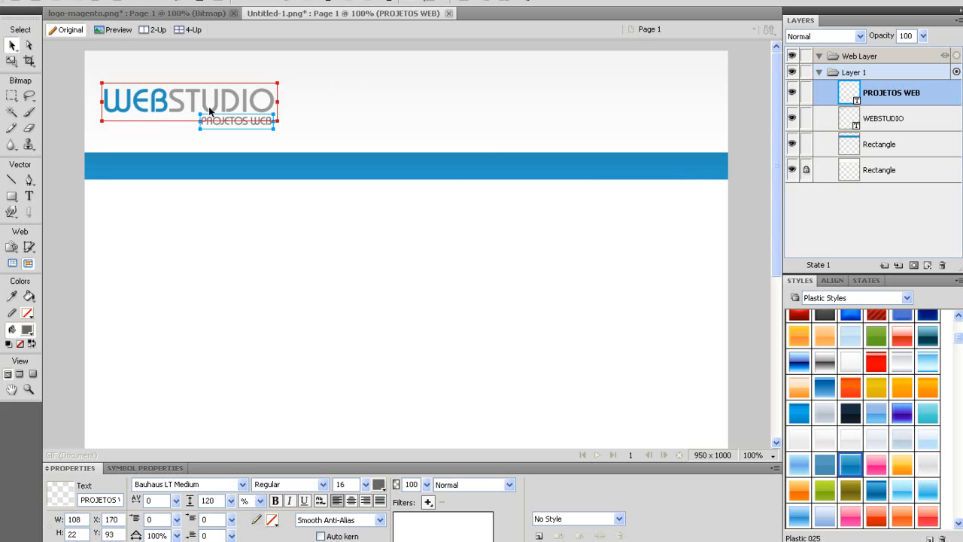
drag(344, 133, 74, 76)
key(ctrl+g)
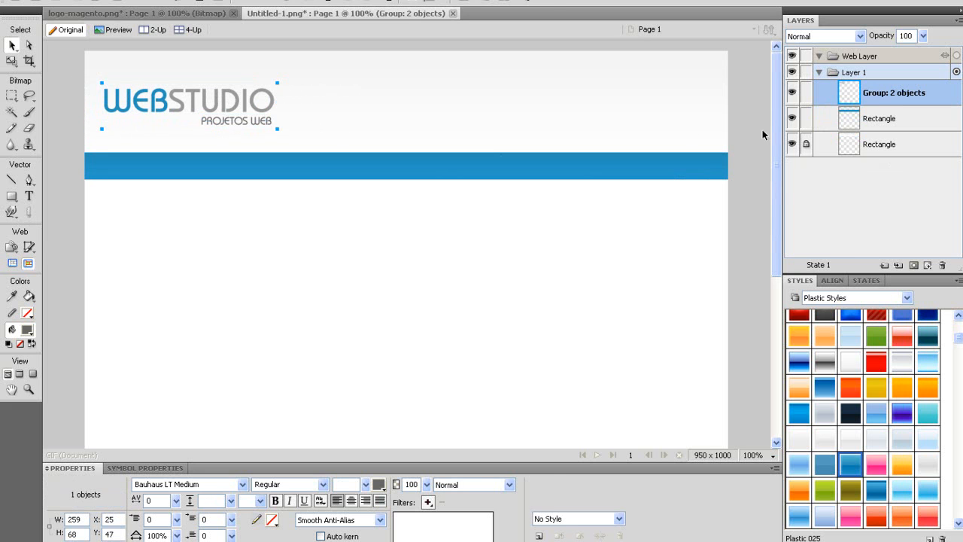
Centre the logo group vertically within the header rectangle.
click(806, 144)
shift+click(144, 105)
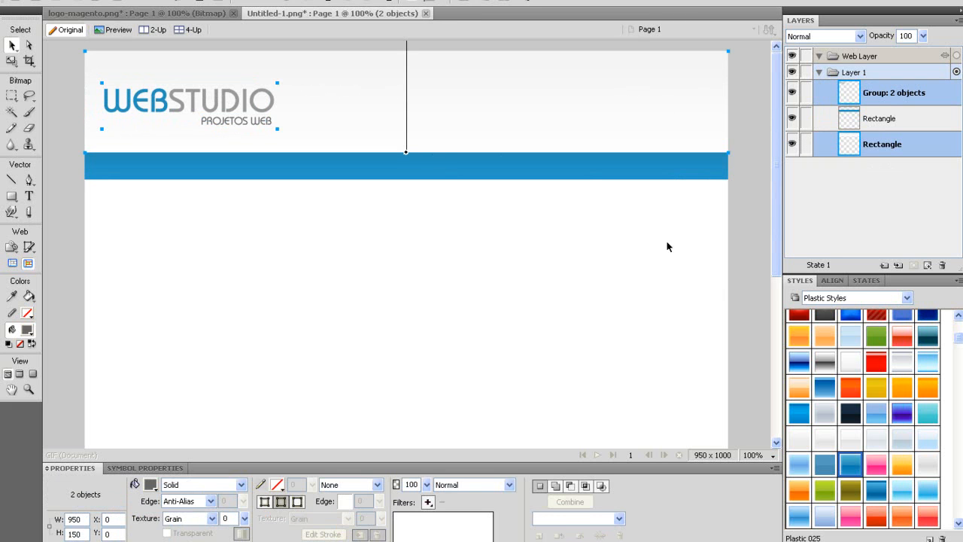
click(825, 283)
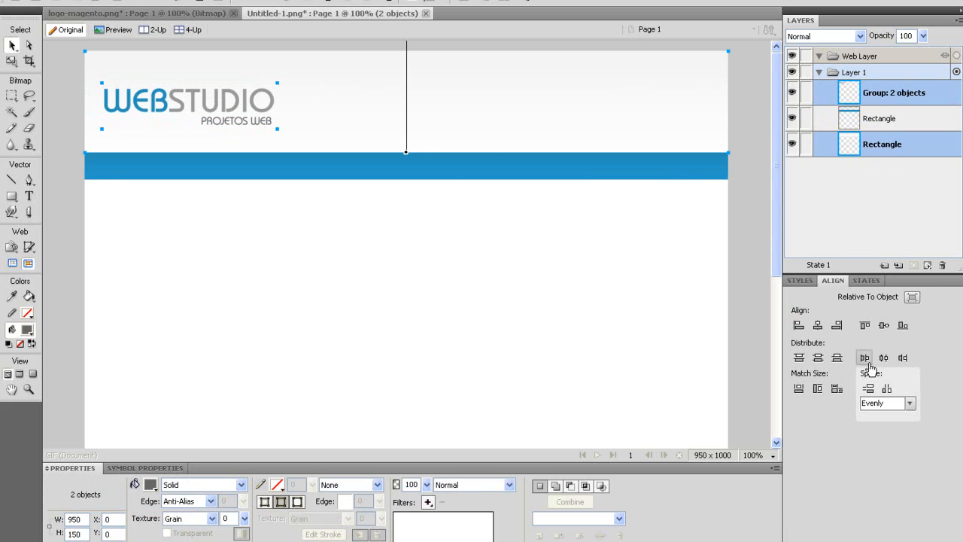
click(884, 359)
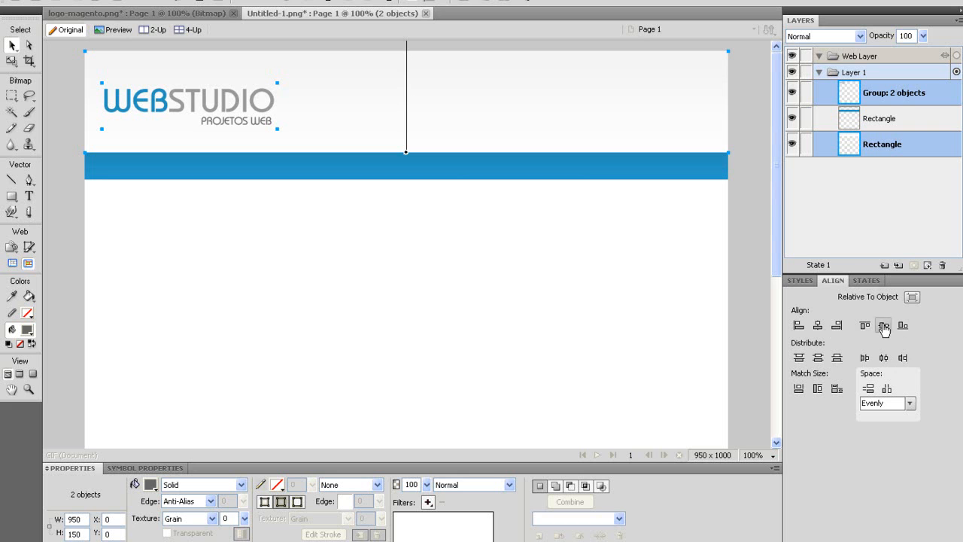
click(884, 326)
click(442, 274)
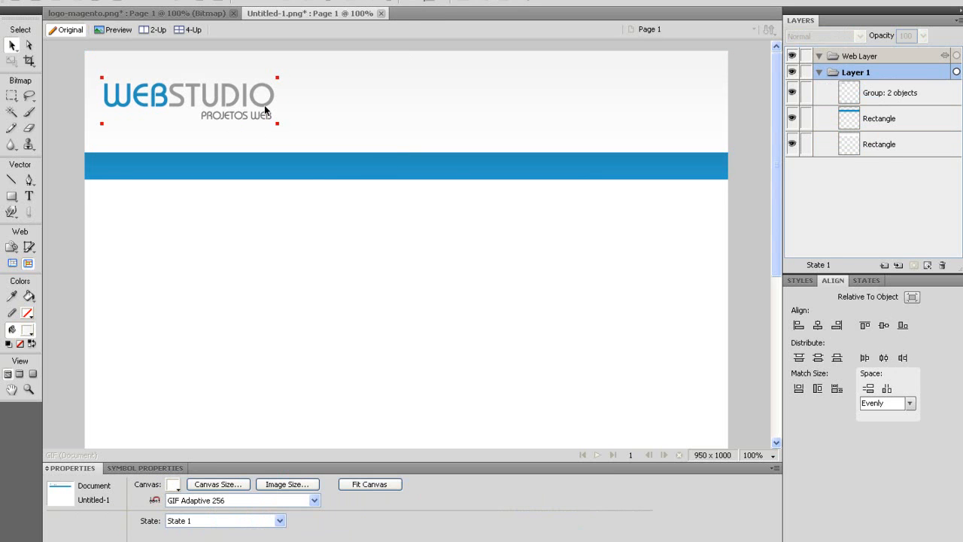
click(28, 198)
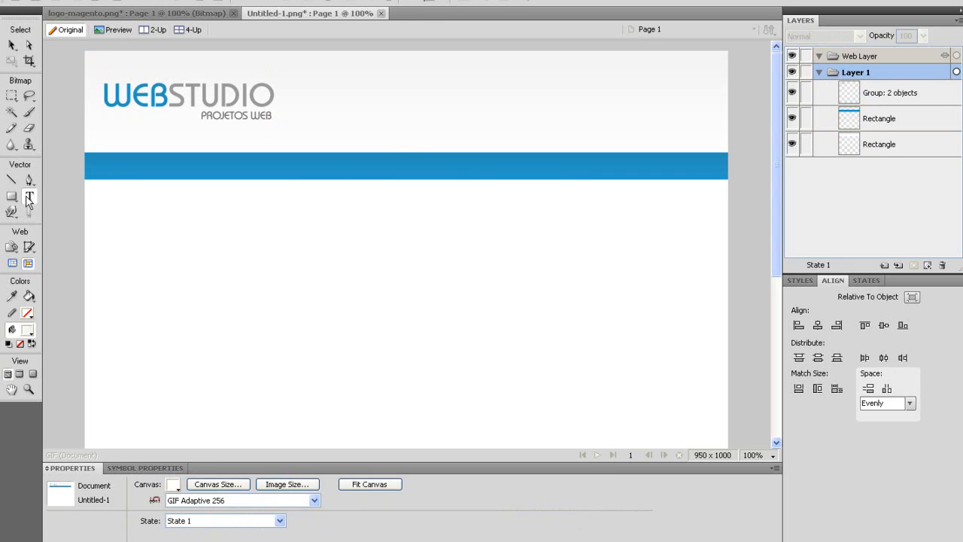
Type the navigation links on the blue bar and set them in Trebuchet MS.
click(101, 168)
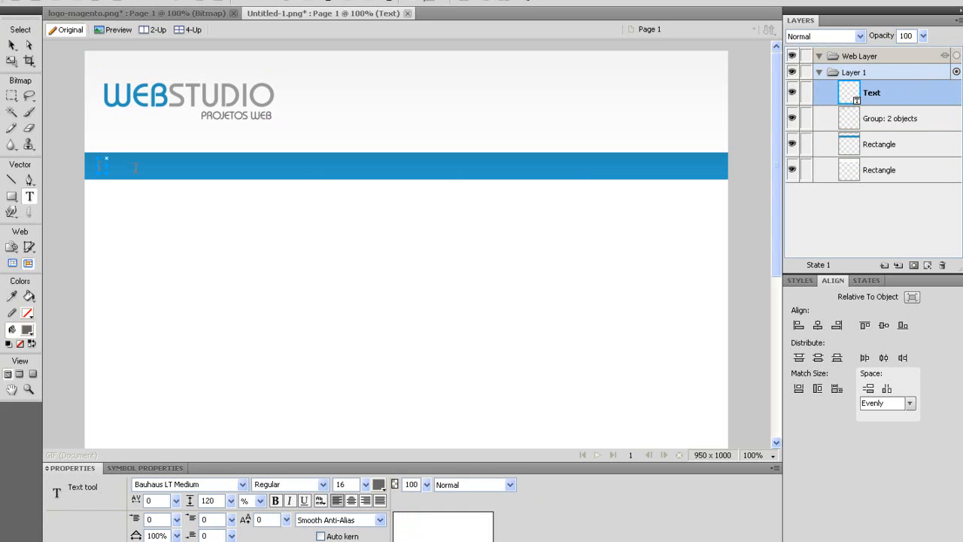
text(HOME  SERVIÇOS  PROJETOS  SISTEMAS  SEO  CONTATO)
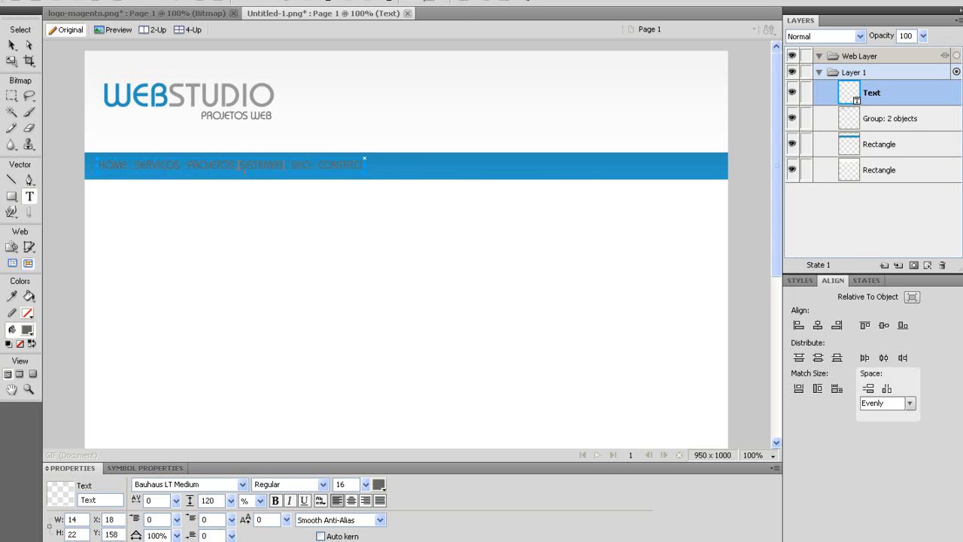
key(ctrl+a)
click(236, 485)
click(242, 484)
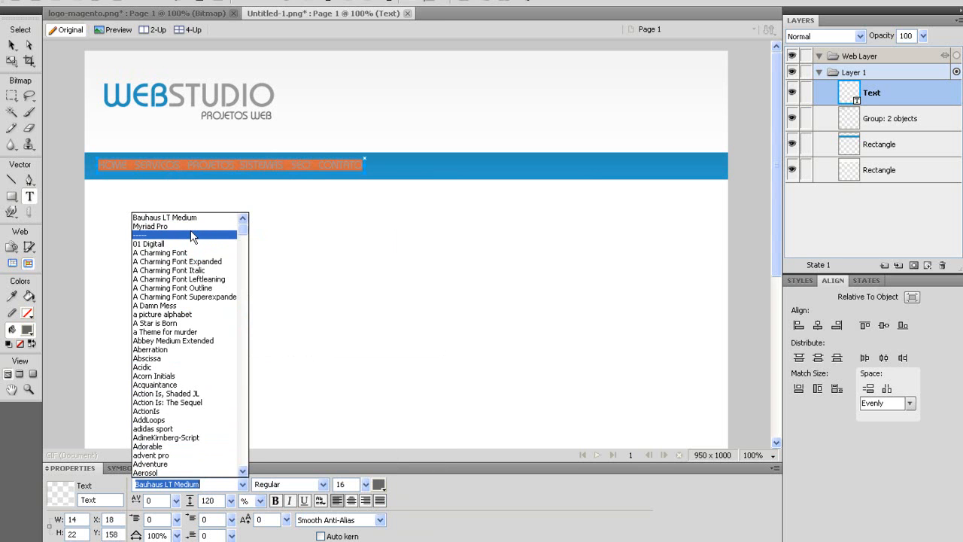
text(Trajan Pro)
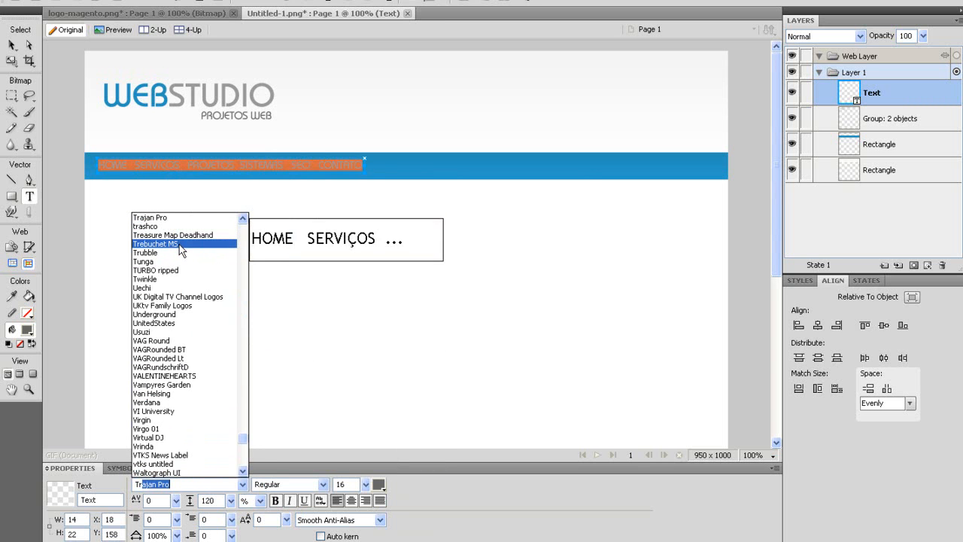
click(179, 243)
Make the nav text white and bold, shifted slightly left.
click(379, 484)
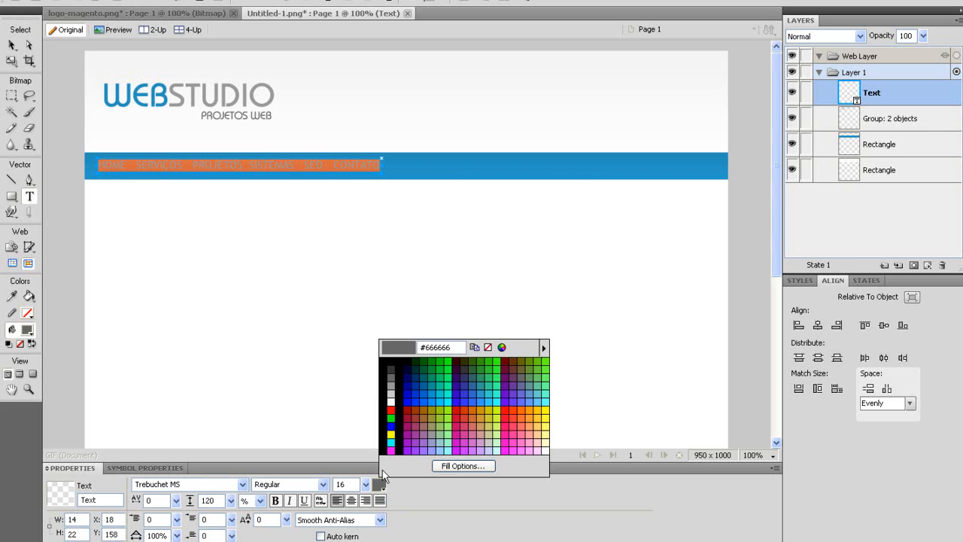
click(392, 394)
click(12, 45)
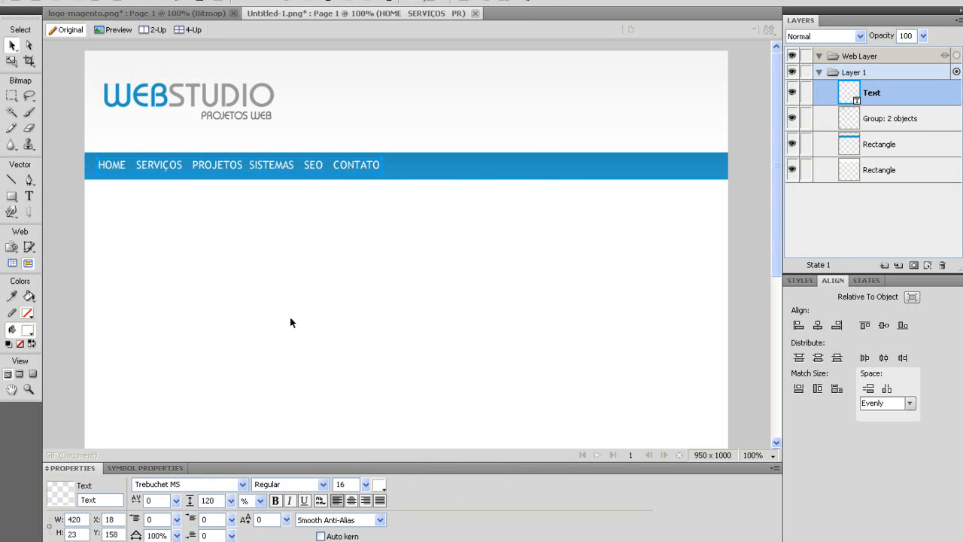
click(276, 501)
drag(174, 167, 165, 168)
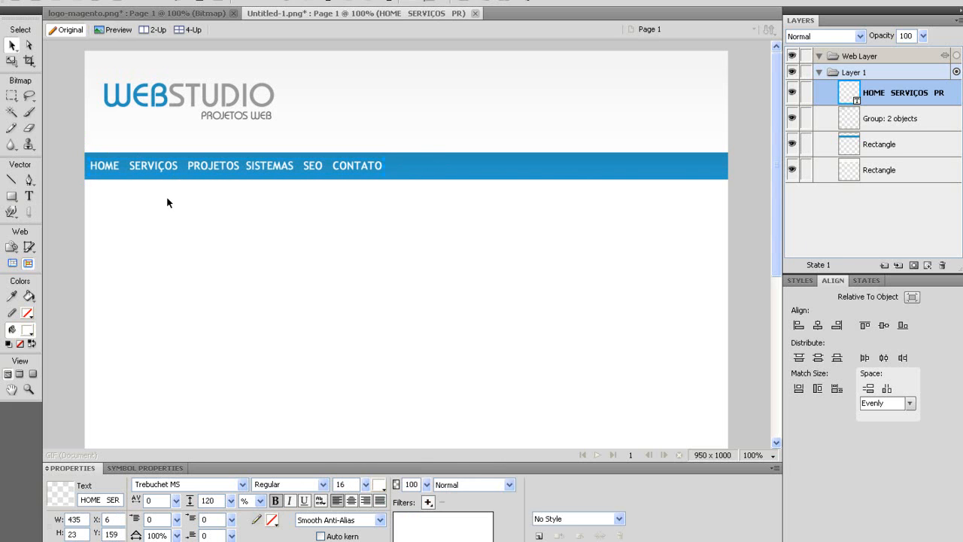
Vertically centre the nav text on the blue bar.
shift+click(508, 173)
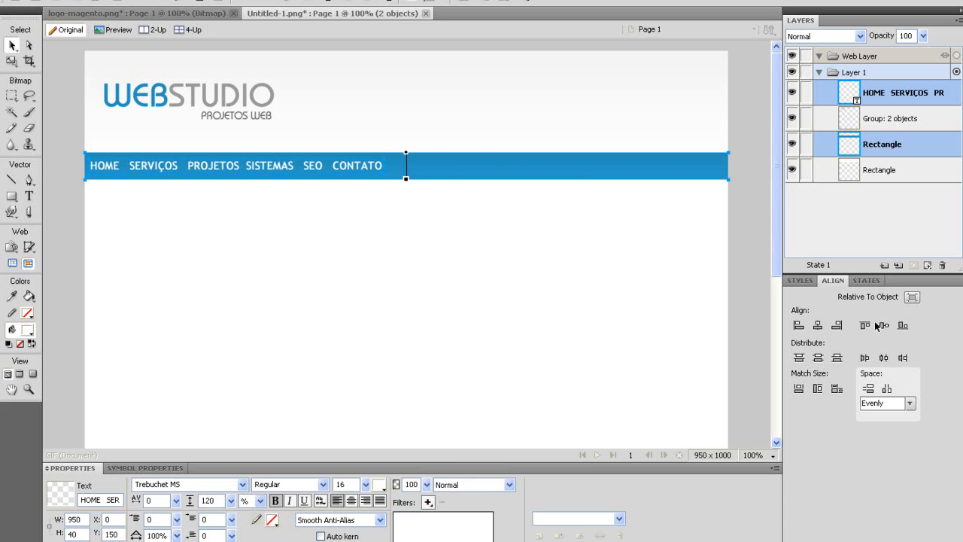
click(886, 330)
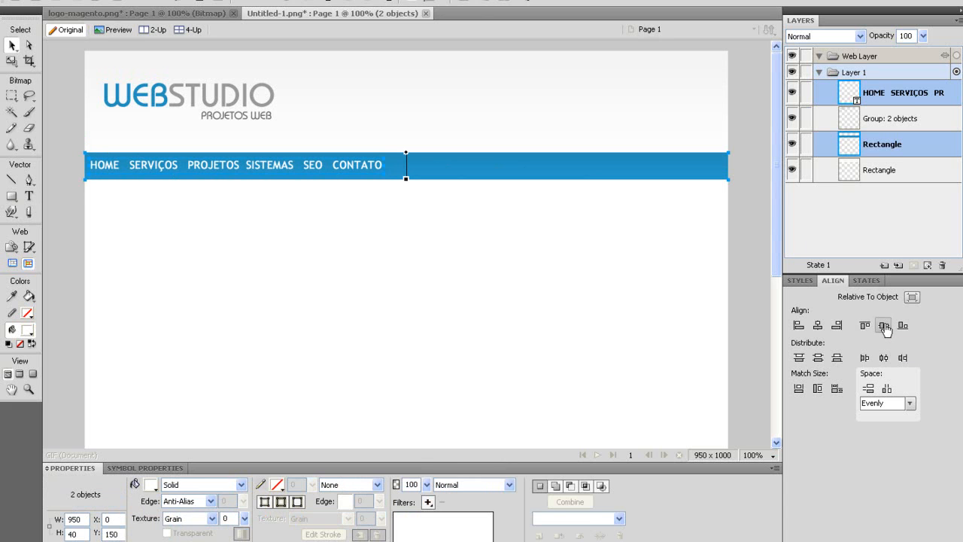
click(218, 199)
click(161, 166)
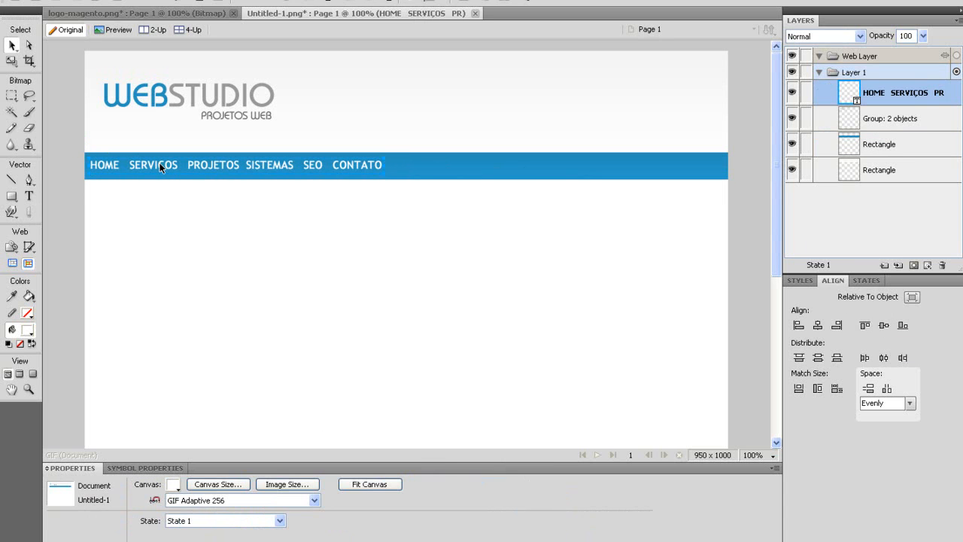
click(345, 117)
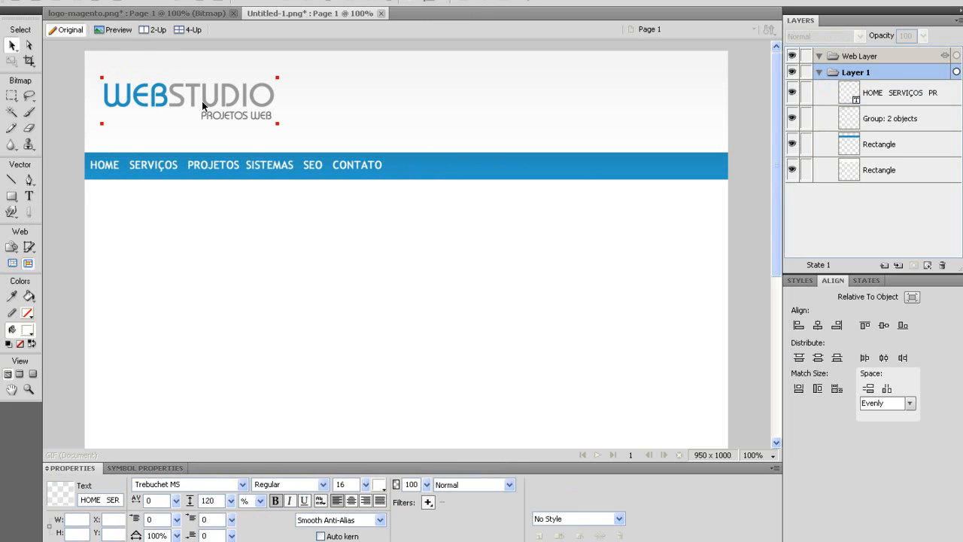
Draw a rectangle just below the blue nav bar.
scroll(214, 344, down, 1)
scroll(215, 344, down, 5)
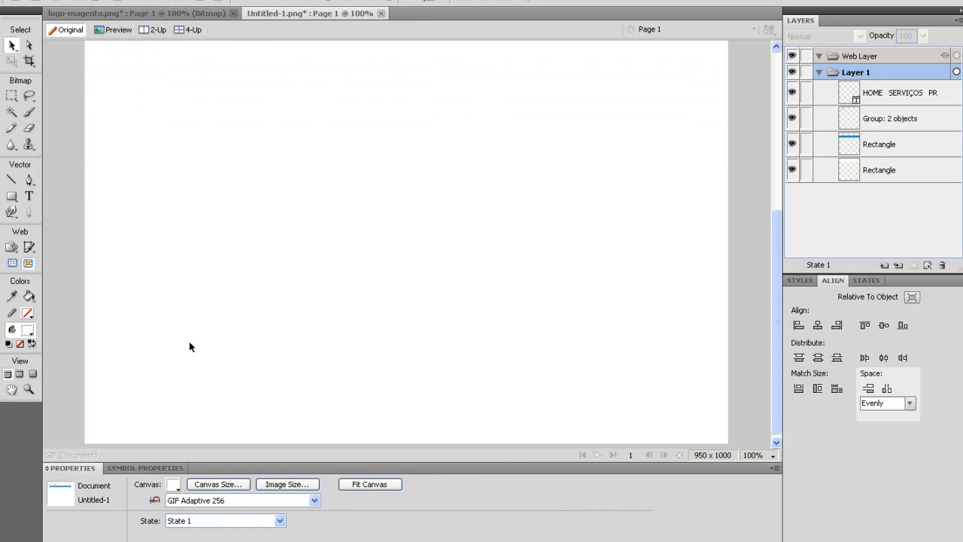
scroll(190, 346, up, 6)
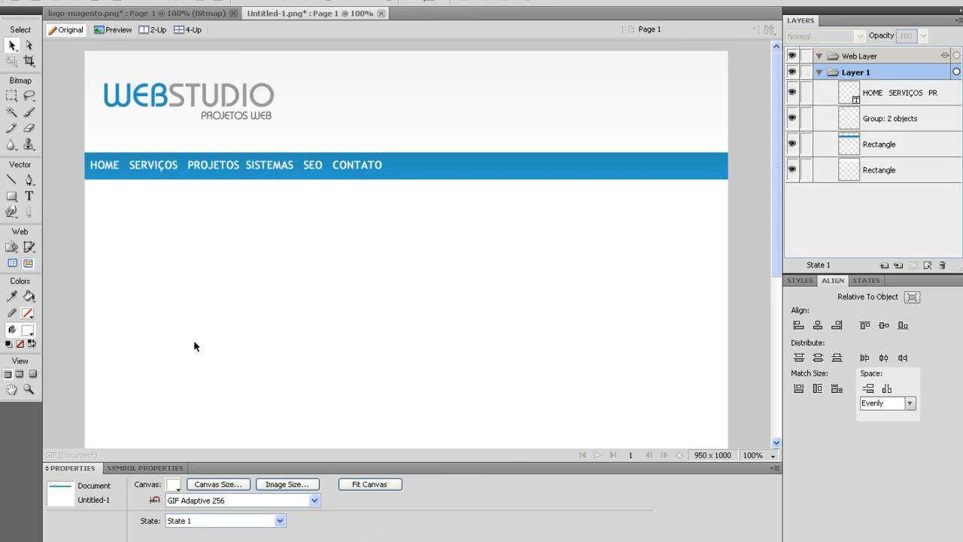
drag(97, 191, 718, 332)
drag(88, 184, 721, 304)
drag(87, 184, 724, 327)
click(12, 196)
click(53, 207)
mouse_move(88, 187)
mouse_down()
mouse_move(490, 269)
mouse_move(670, 281)
mouse_up()
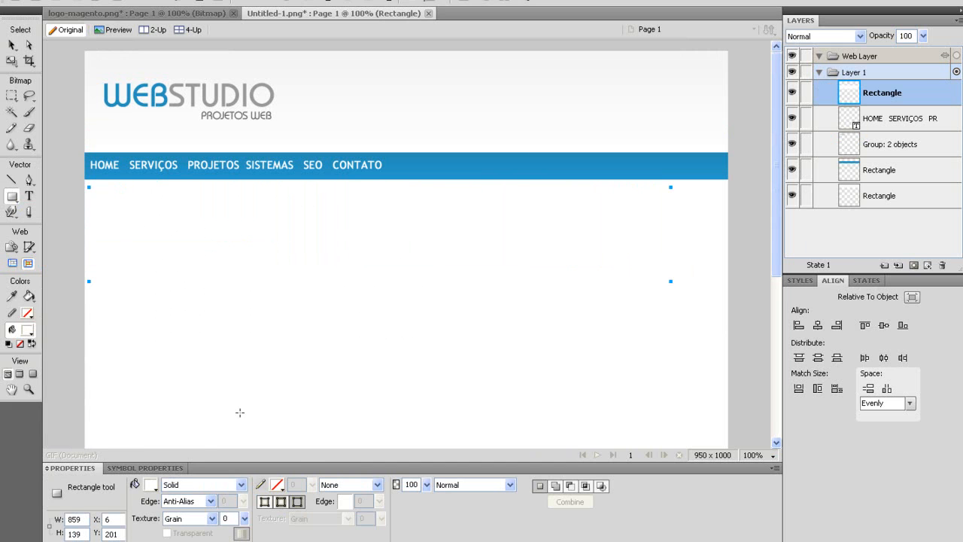
Resize the rectangle to 940 × 210 px.
drag(86, 519, 14, 529)
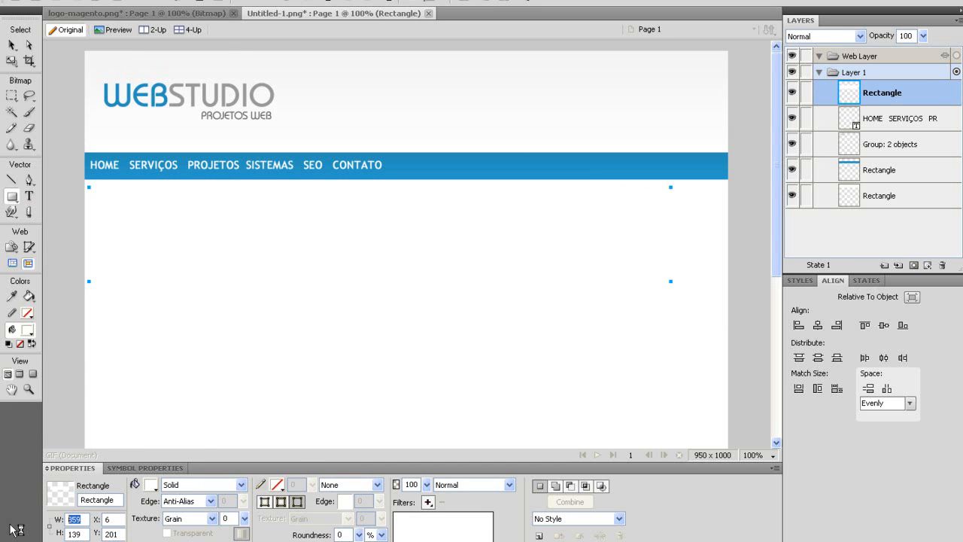
text(9)
key(Tab)
text(200)
key(Tab)
key(Tab)
key(Tab)
text(1)
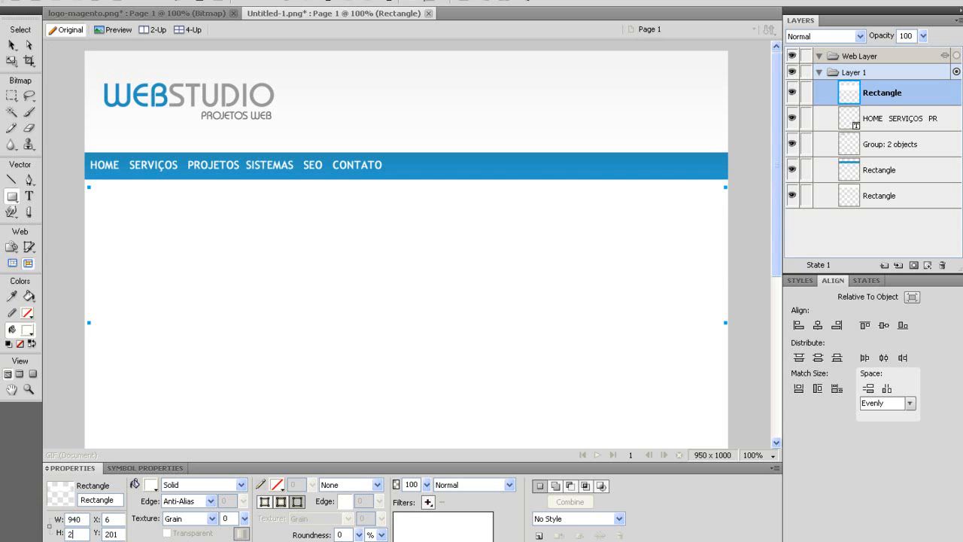
text(10)
key(Tab)
Apply the Plastic 031 grey gradient style and flip the rectangle vertically.
click(11, 45)
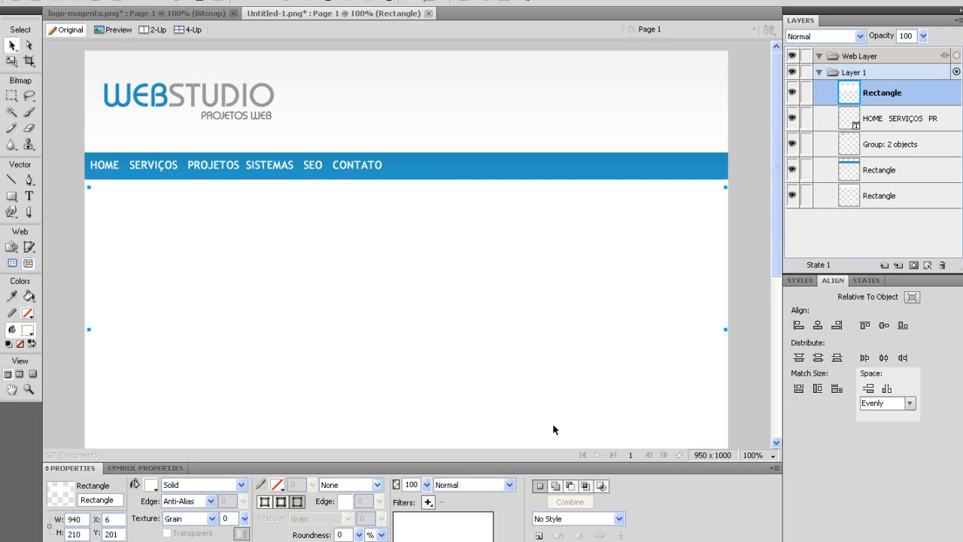
click(808, 282)
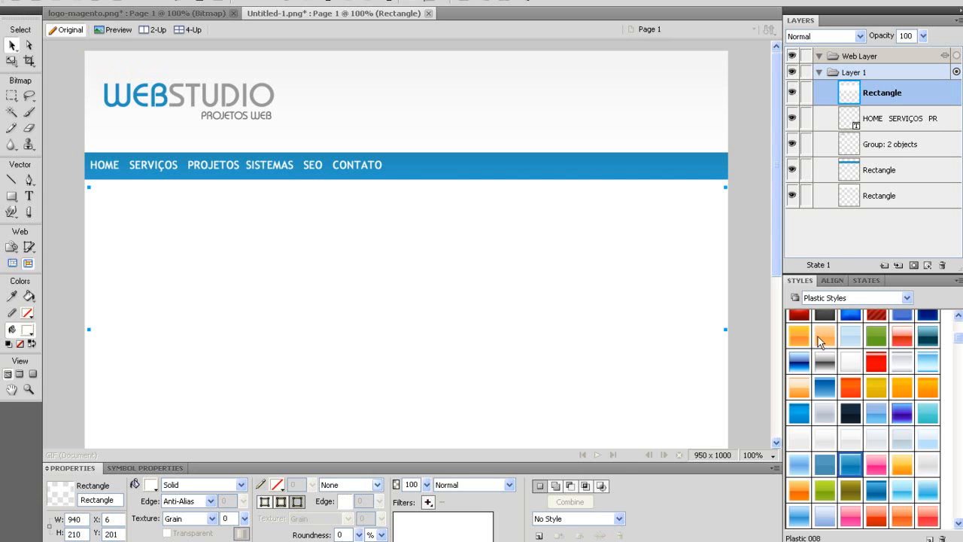
click(805, 437)
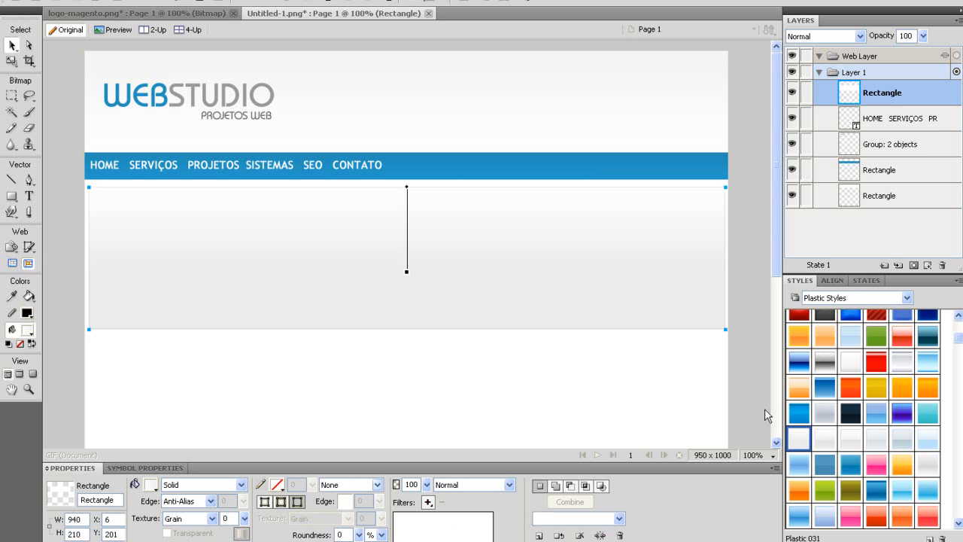
right_click(319, 214)
mouse_move(410, 327)
click(534, 432)
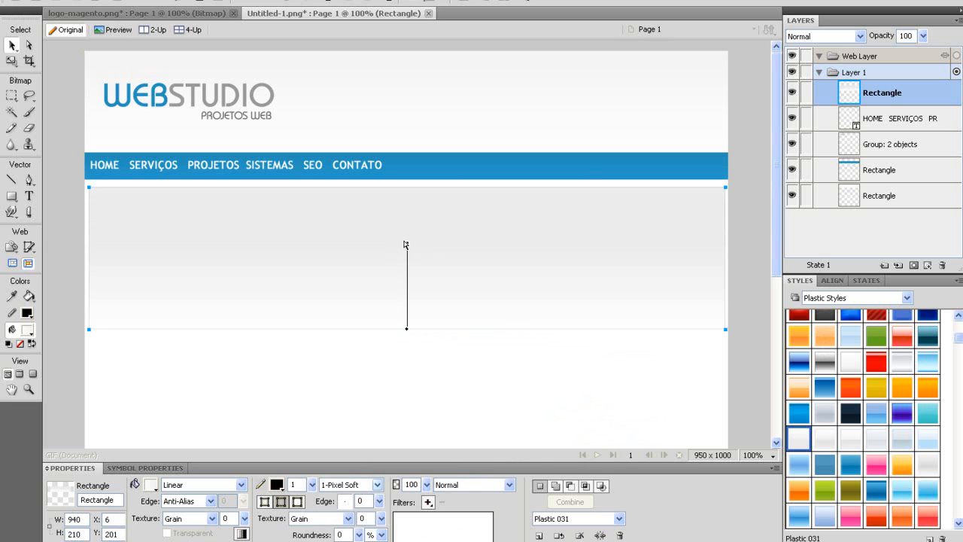
Stretch the gradient upward and centre the banner horizontally on the canvas.
drag(407, 242, 411, 69)
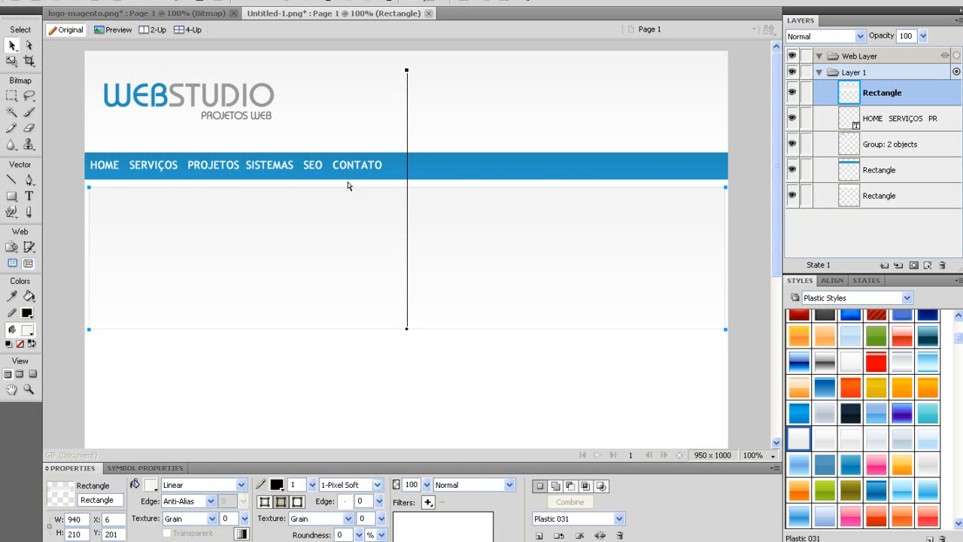
click(867, 280)
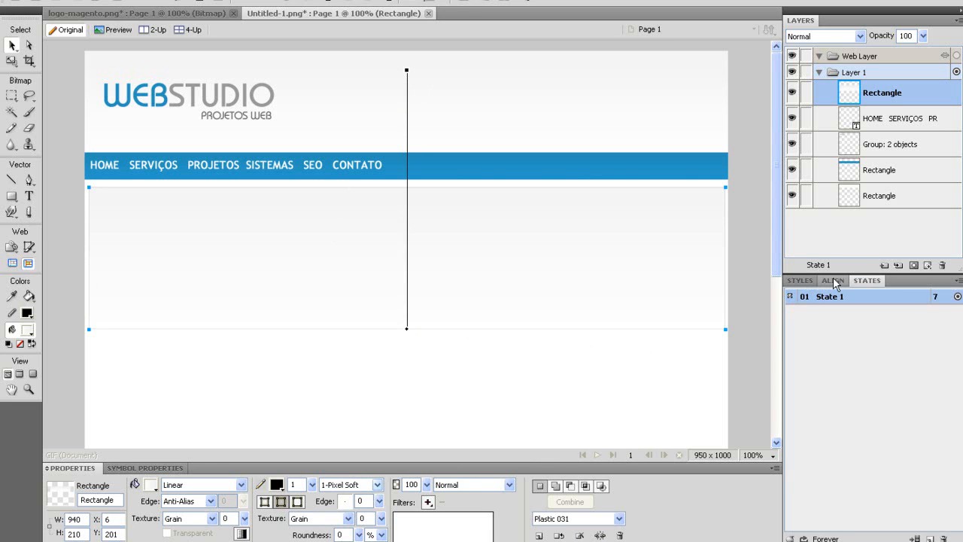
click(833, 280)
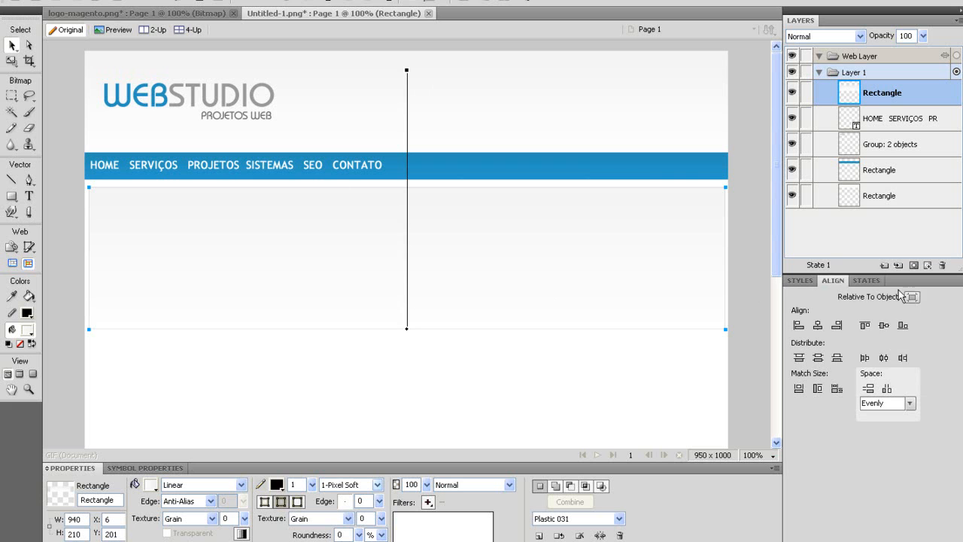
click(817, 325)
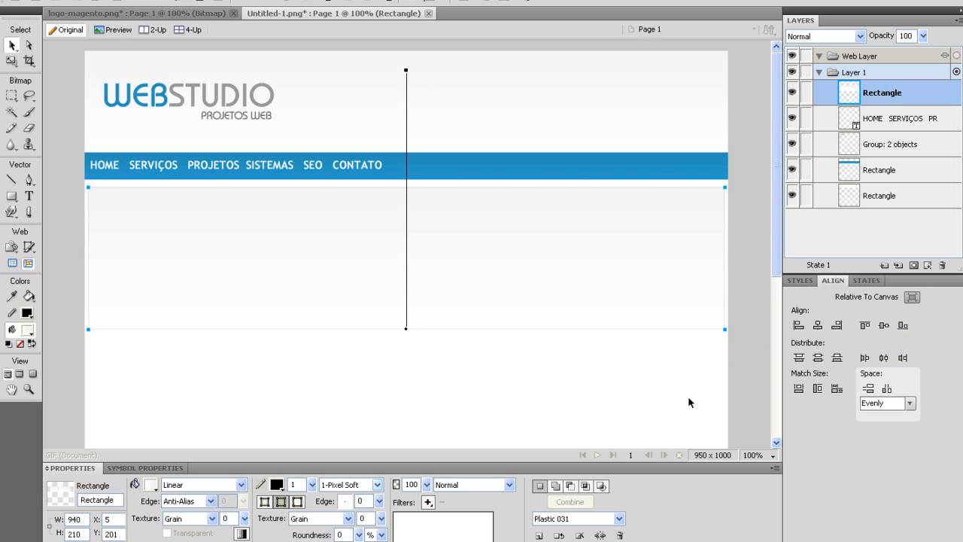
Paste the Magento logo into the mockup, shrink it and place it at the banner's left.
key(ctrl+d)
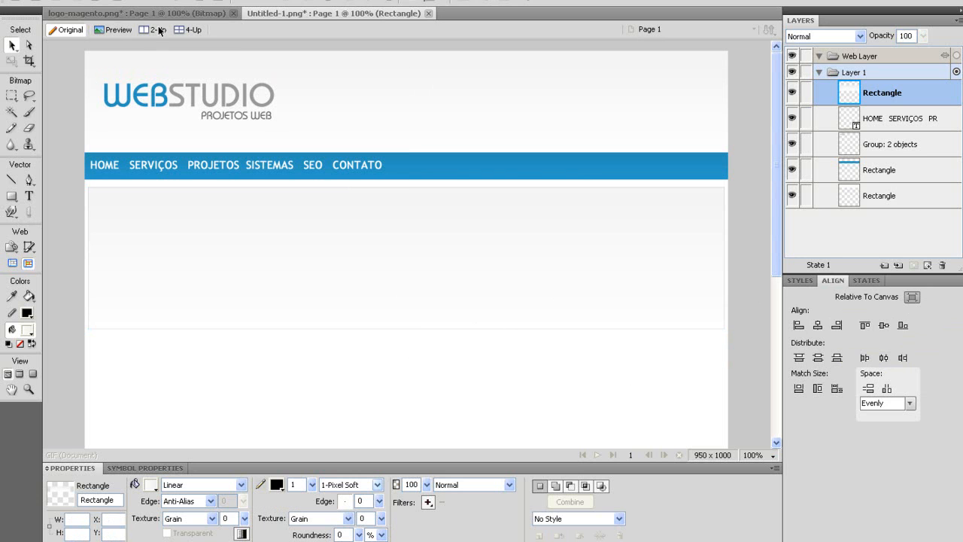
click(159, 16)
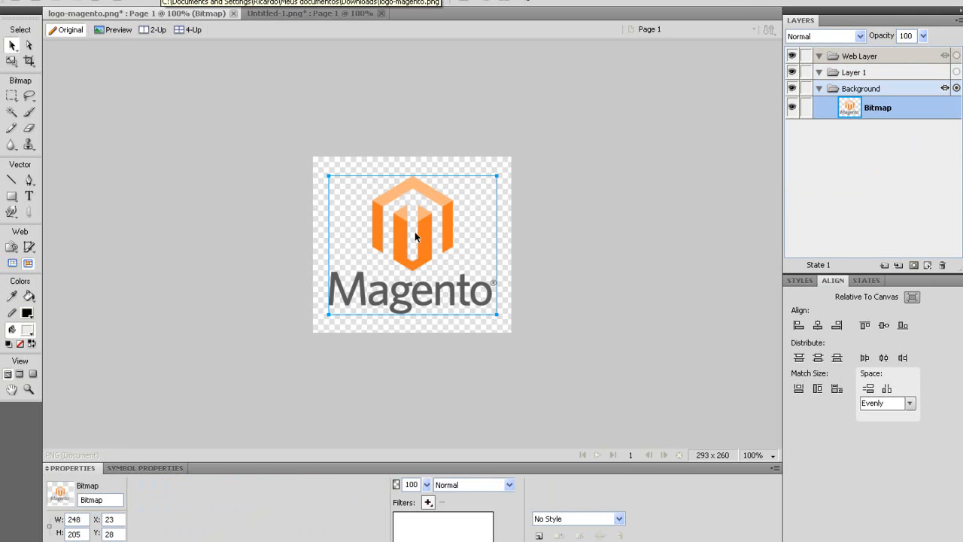
click(282, 15)
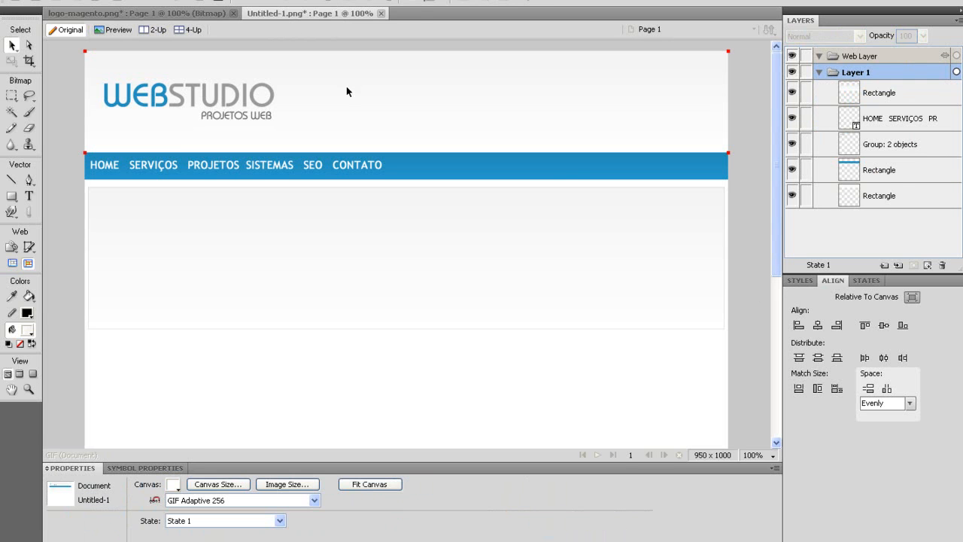
key(ctrl+v)
drag(183, 158, 144, 223)
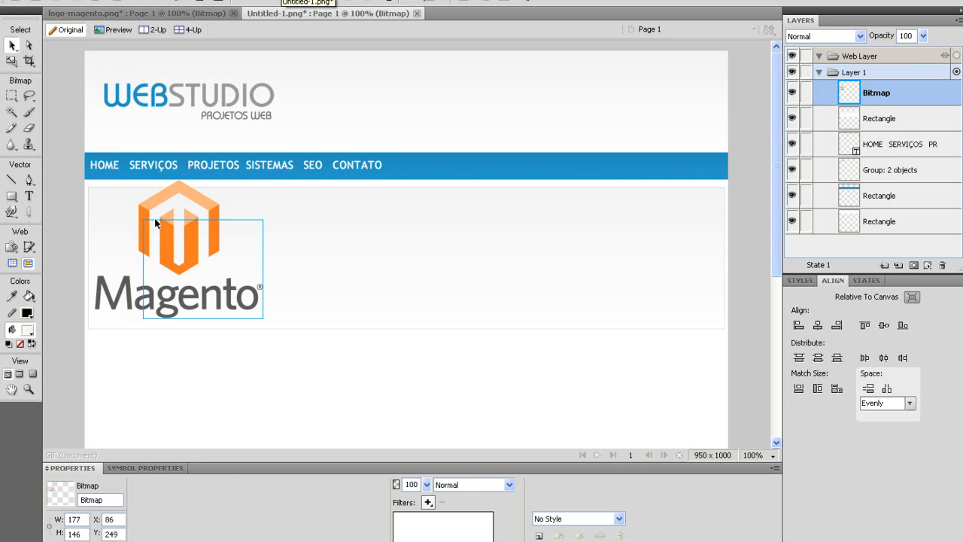
drag(203, 253, 167, 243)
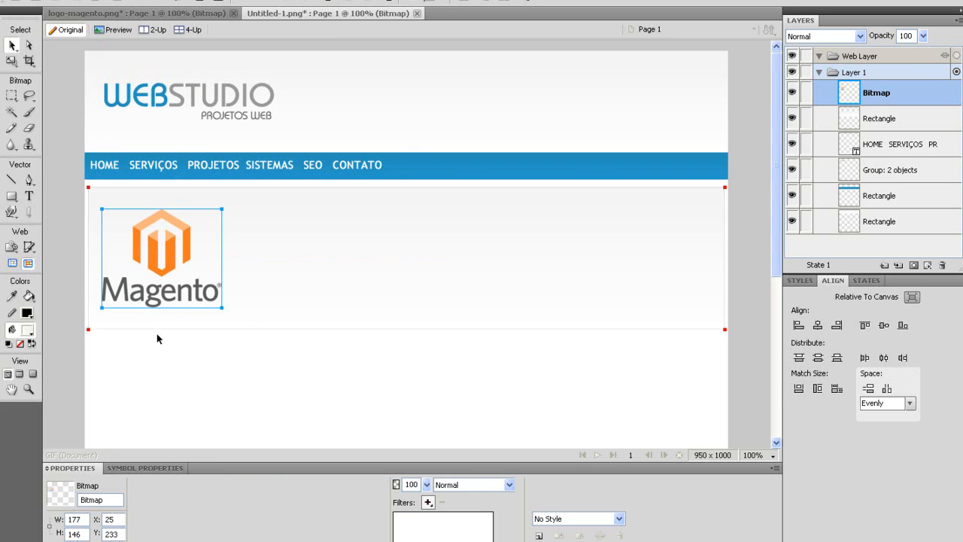
Vertically centre the logo on the banner, aligning relative to the selected objects.
drag(123, 357, 240, 218)
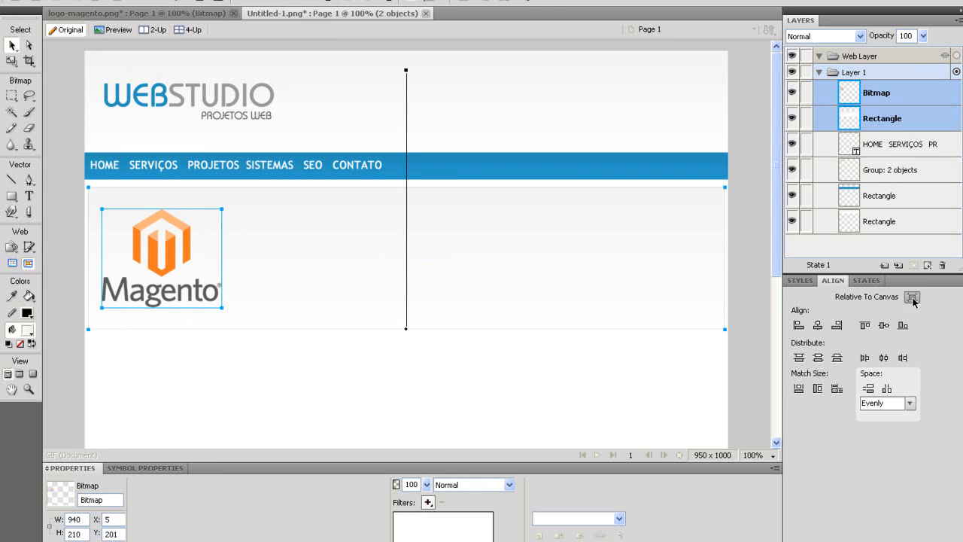
click(912, 298)
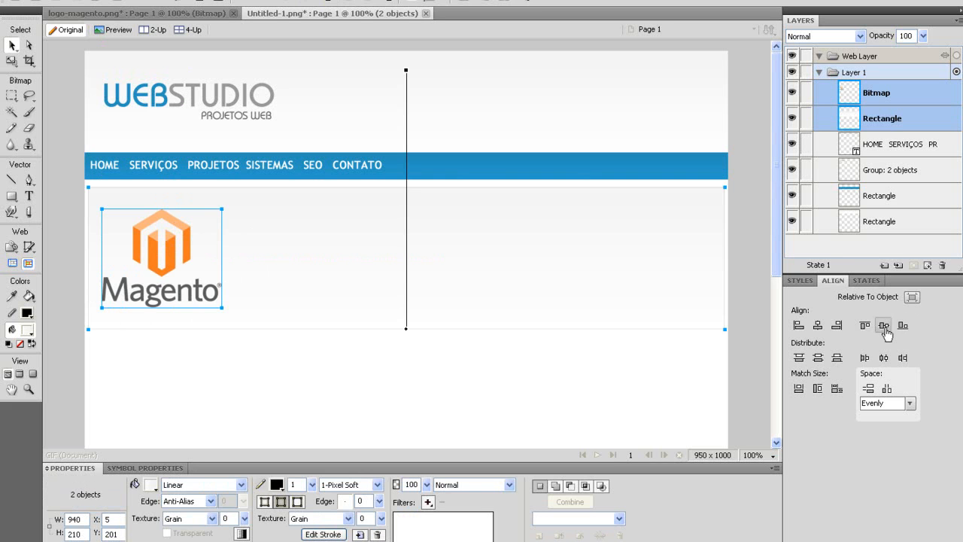
click(885, 331)
click(327, 391)
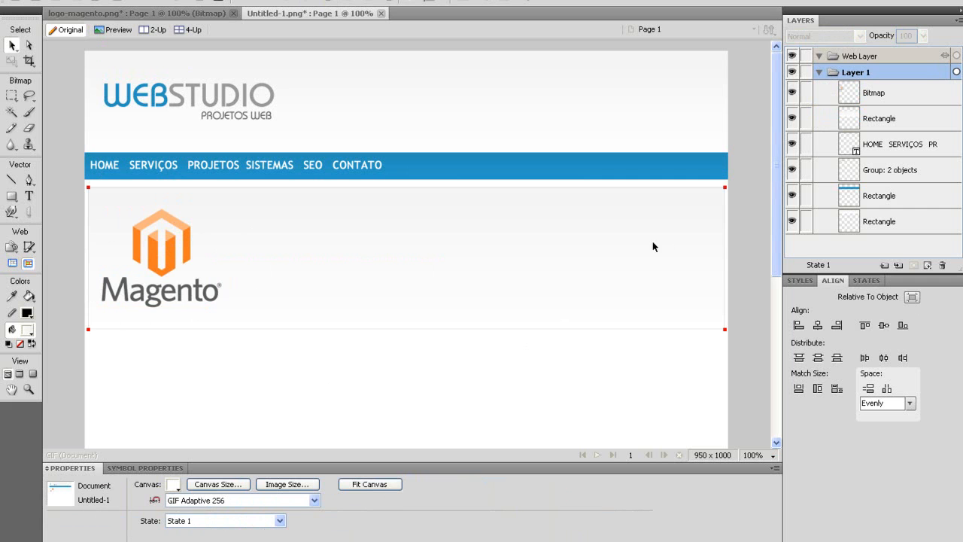
key(alt+Tab)
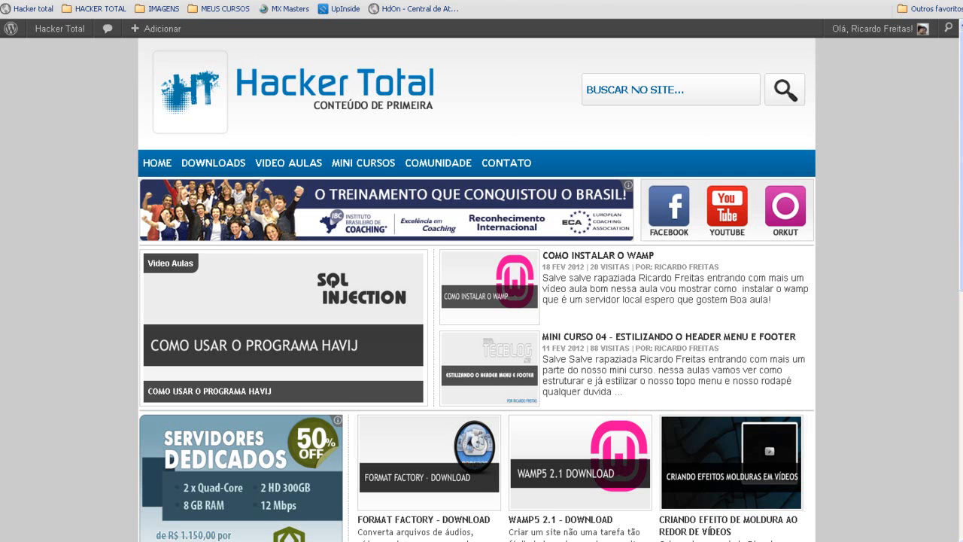
key(ctrl+Tab)
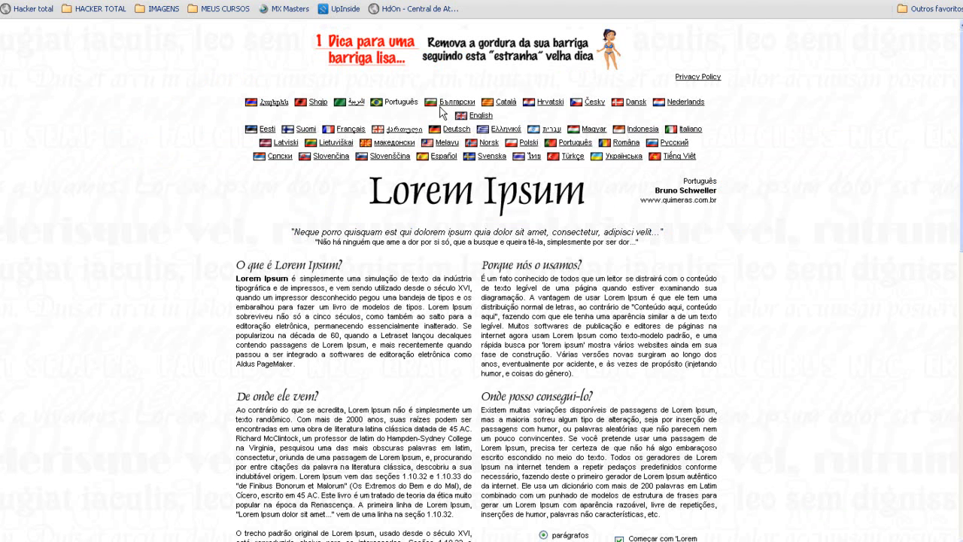
drag(482, 278, 598, 335)
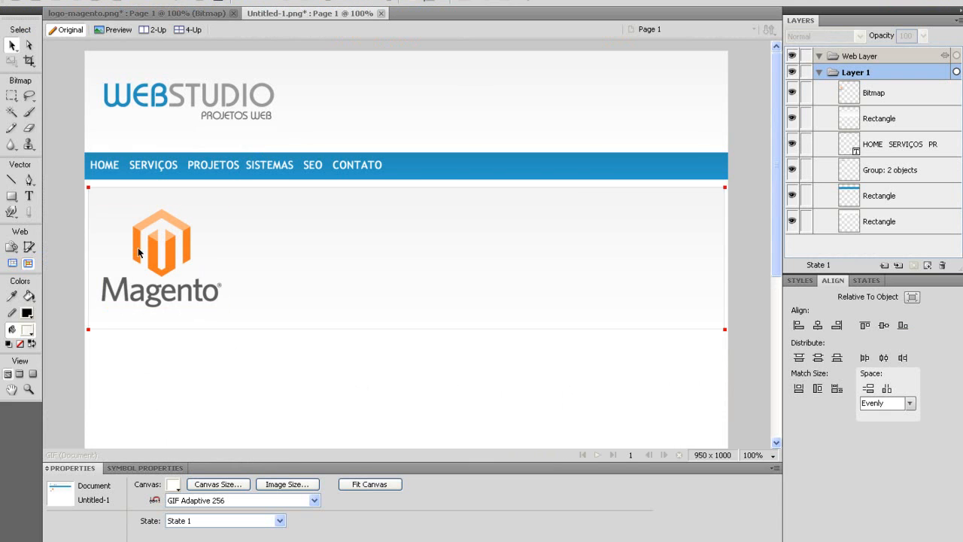
Paste the placeholder paragraph into a text box beside the logo, coloured grey and not bold.
click(28, 196)
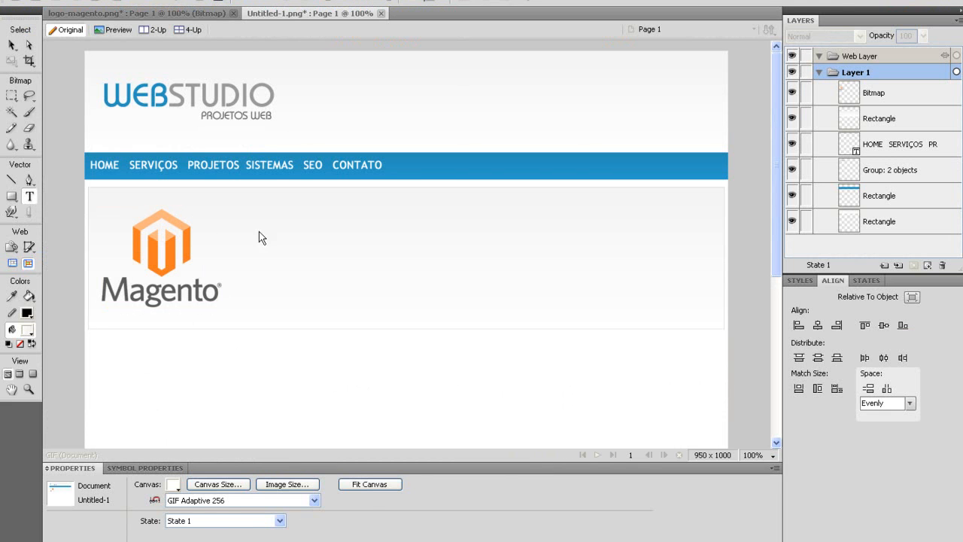
drag(243, 216, 706, 295)
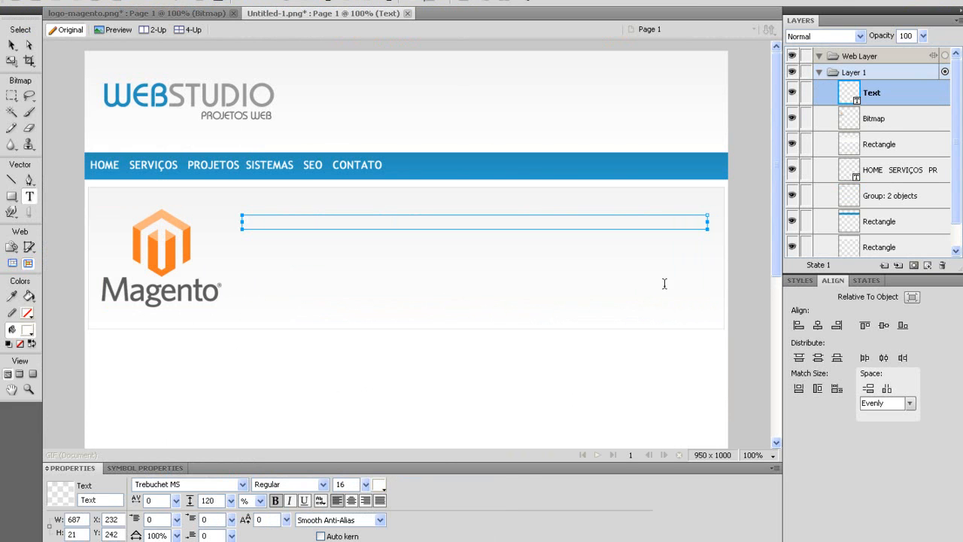
key(ctrl+v)
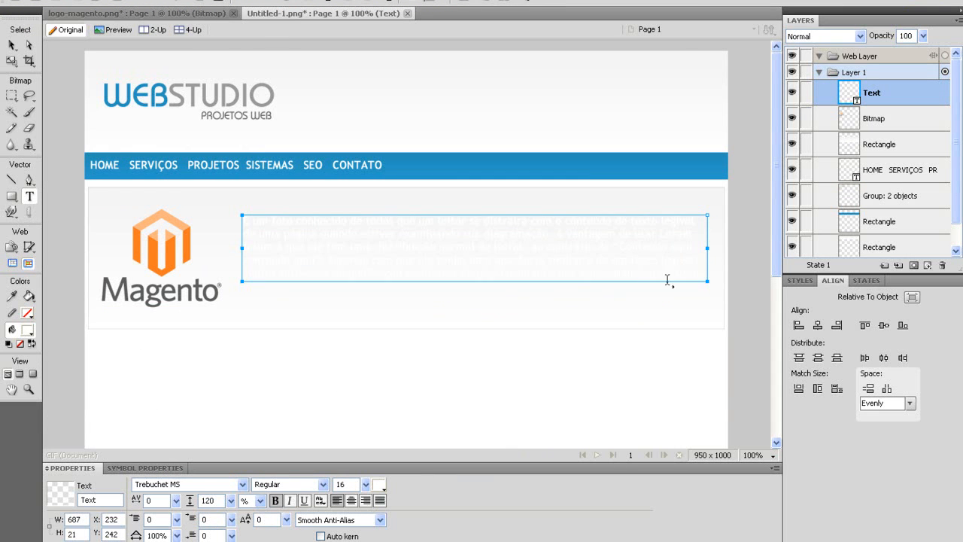
key(ctrl+a)
click(382, 485)
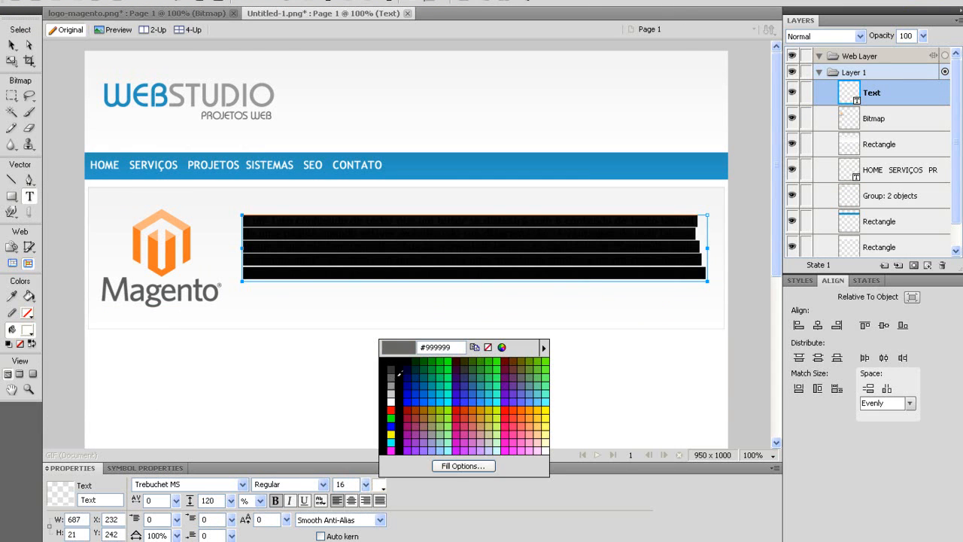
click(393, 378)
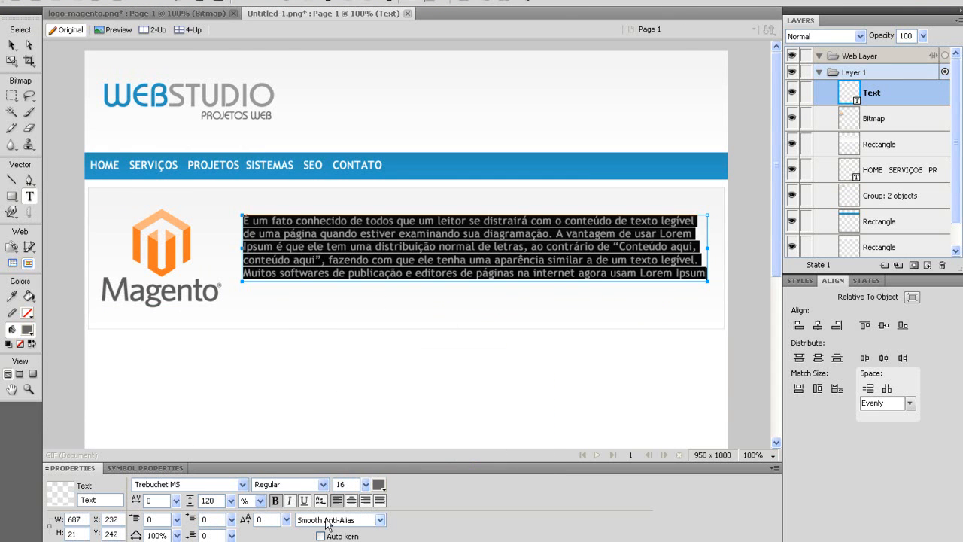
click(276, 500)
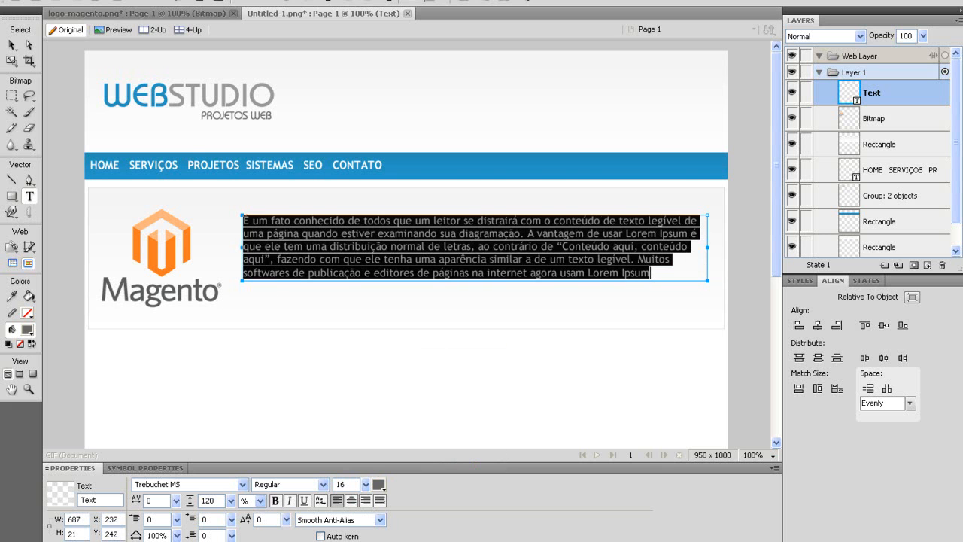
Trim the paragraph to its first two lines and nudge it slightly lower.
drag(643, 272, 241, 245)
key(Delete)
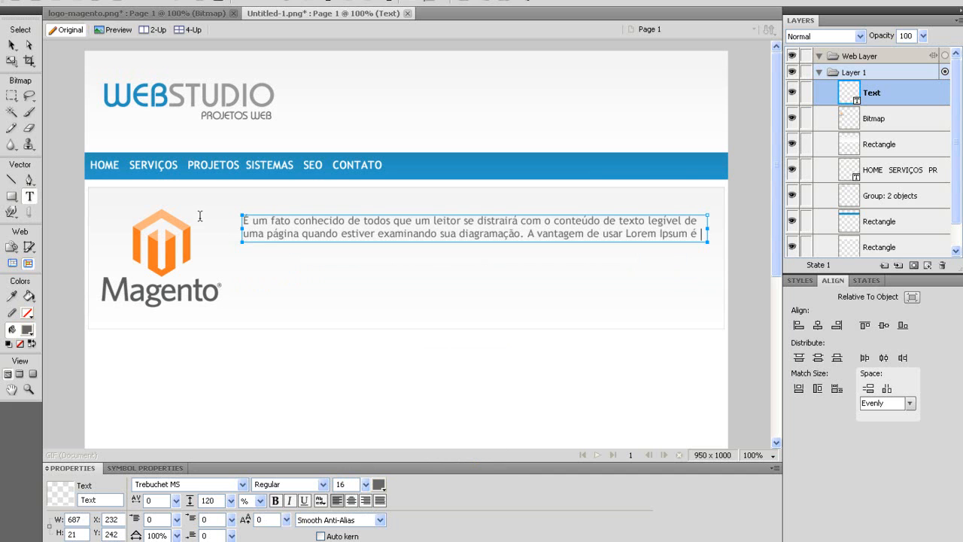
click(12, 45)
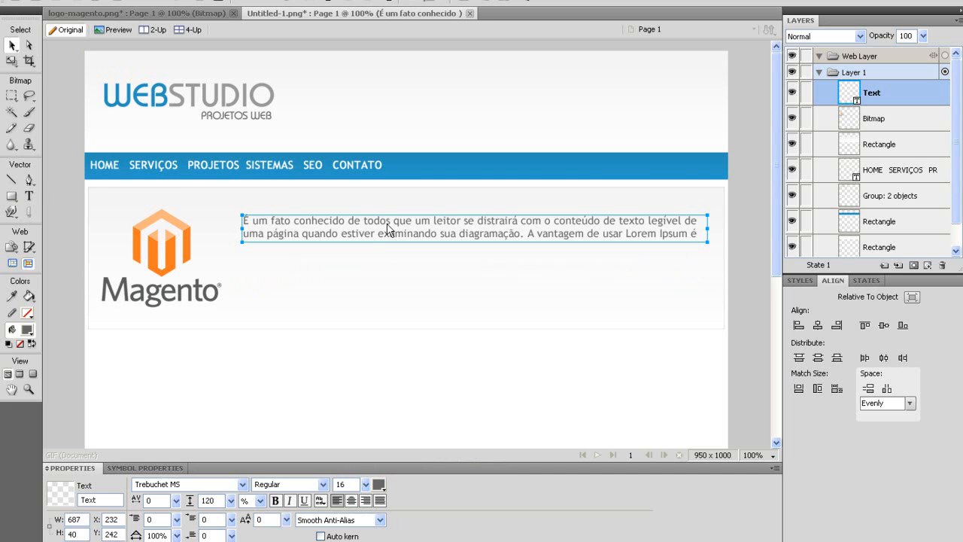
drag(367, 230, 374, 246)
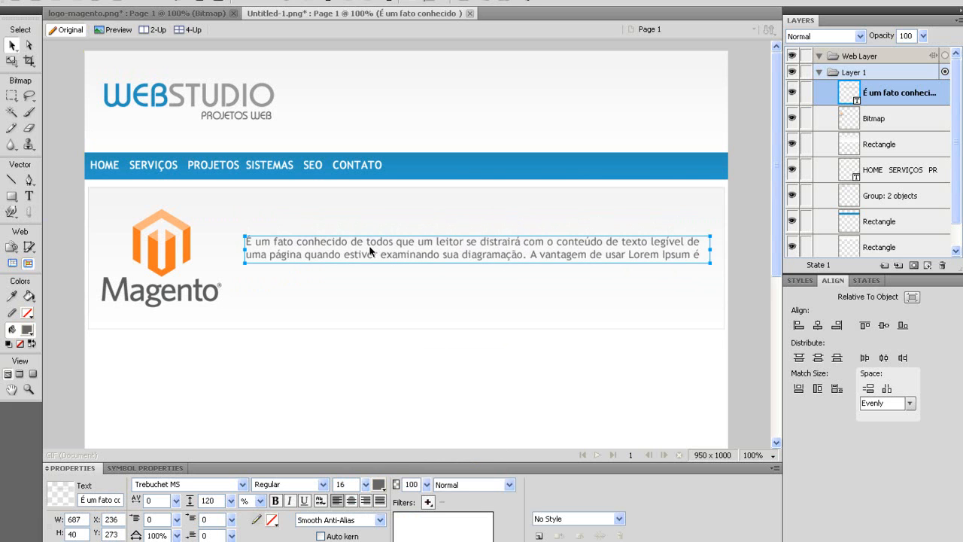
Copy the blue nav bar and resize the copy to 40 × 35 px.
click(12, 201)
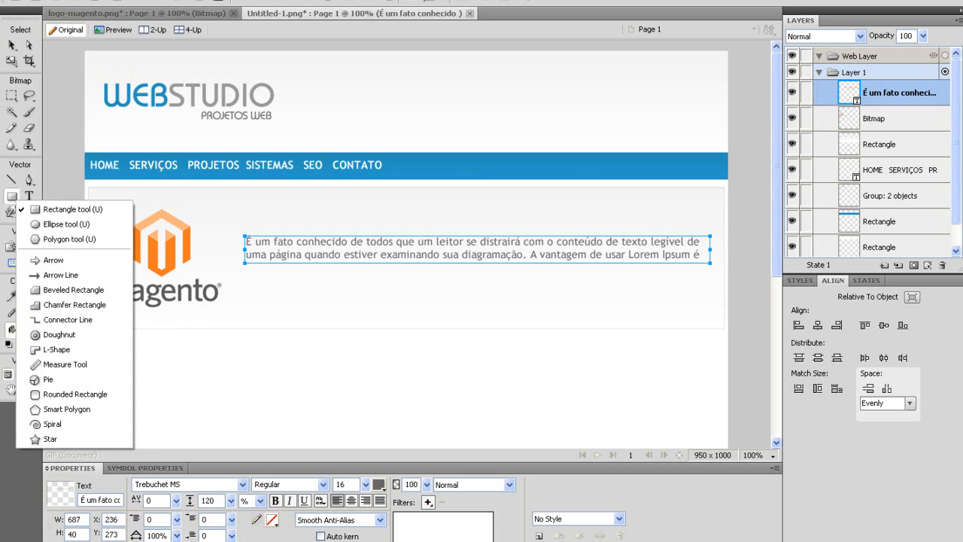
click(10, 47)
click(464, 178)
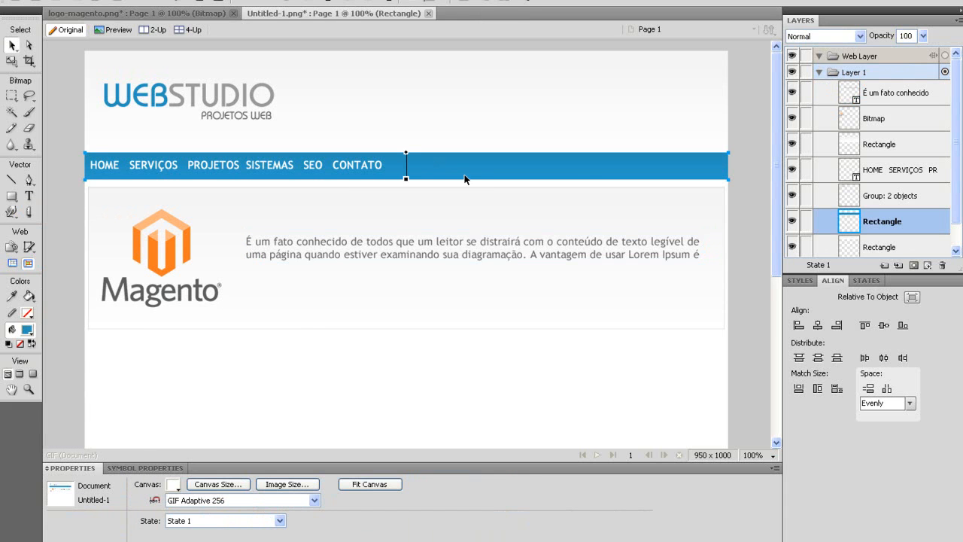
drag(462, 174, 478, 380)
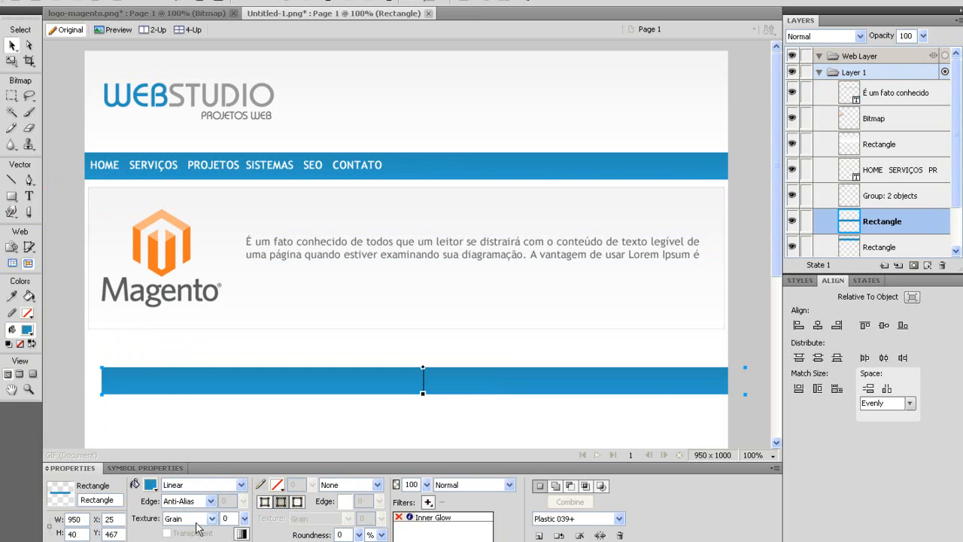
drag(82, 519, 46, 520)
text(40)
key(Tab)
text(30)
key(Tab)
key(Tab)
key(Tab)
key(Tab)
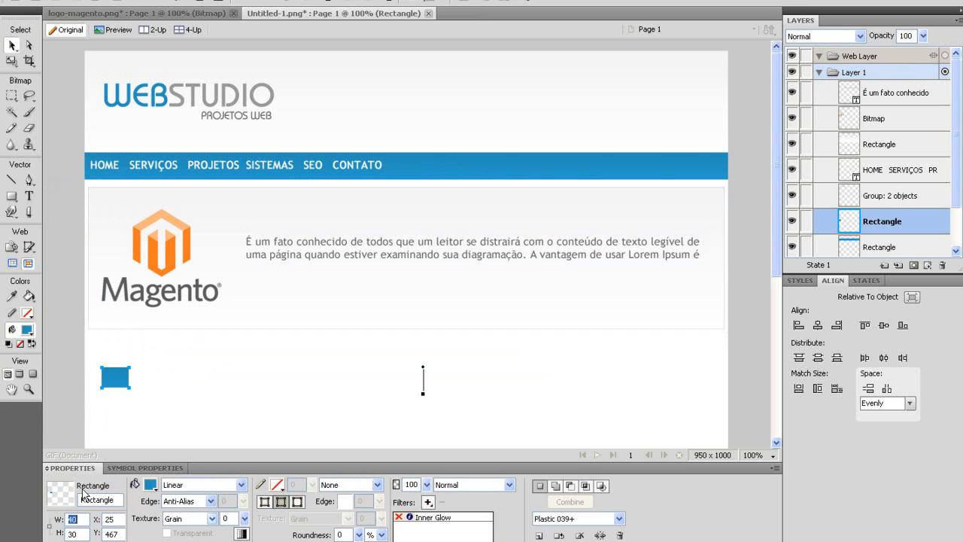
text(35)
Bring the small blue square to the front and place it at the banner's lower right.
drag(106, 375, 480, 351)
key(ctrl+Up)
key(ctrl+Up)
key(ctrl+Up)
key(ctrl+Up)
key(ctrl+Up)
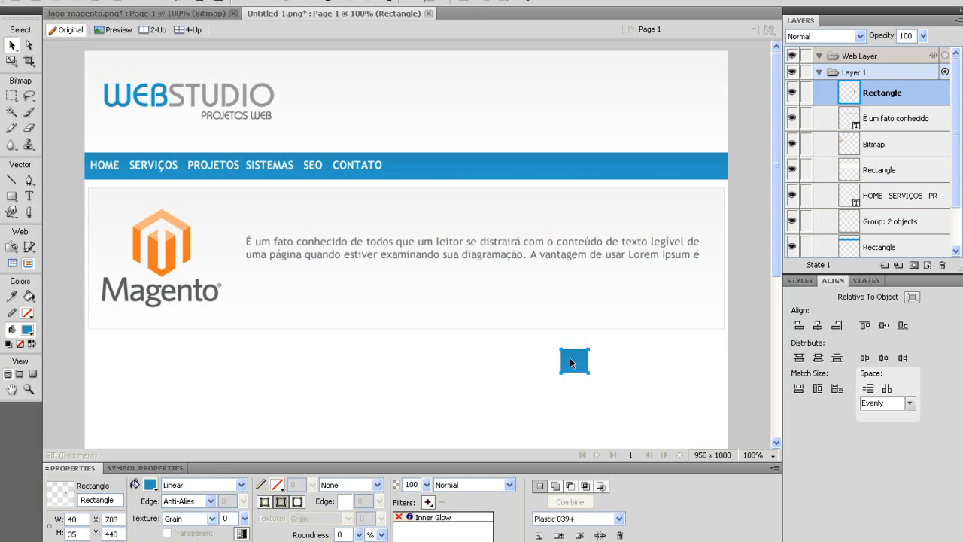
drag(611, 306, 409, 297)
click(30, 196)
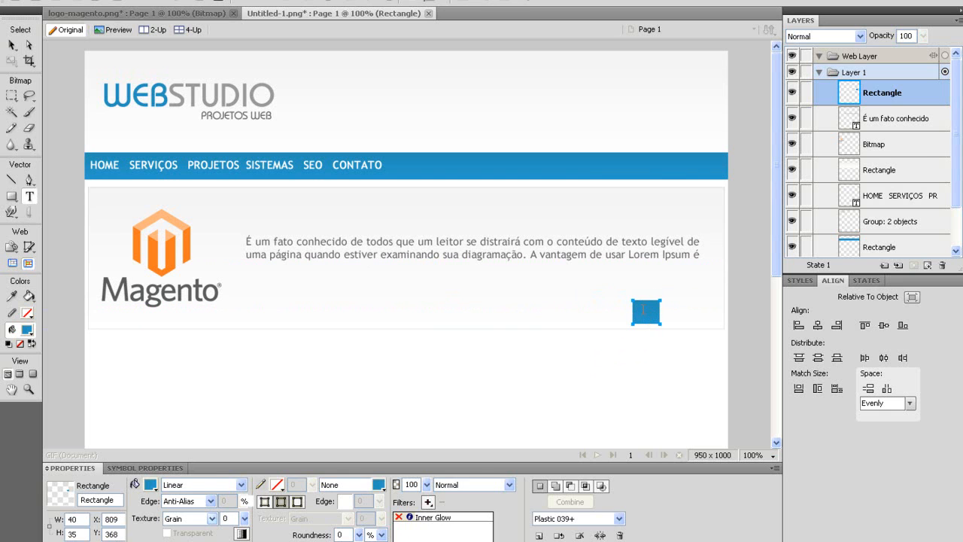
click(643, 311)
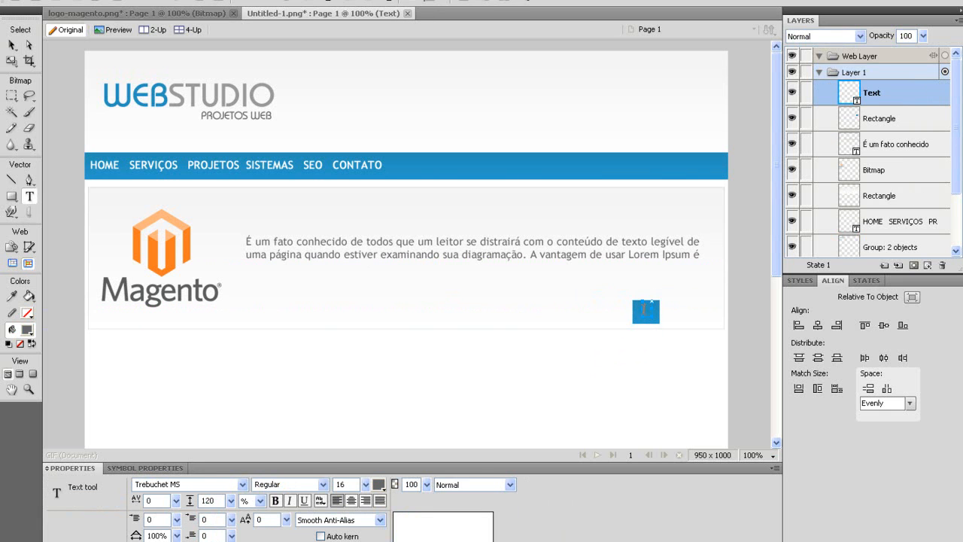
Colour the number 1 white and enlarge it to size 20.
click(378, 483)
click(389, 400)
drag(367, 486, 367, 480)
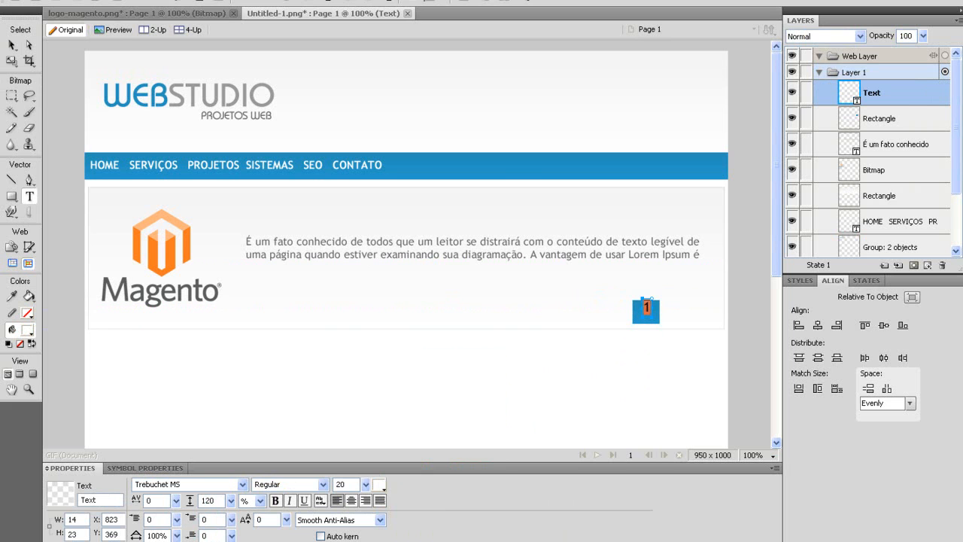
click(12, 45)
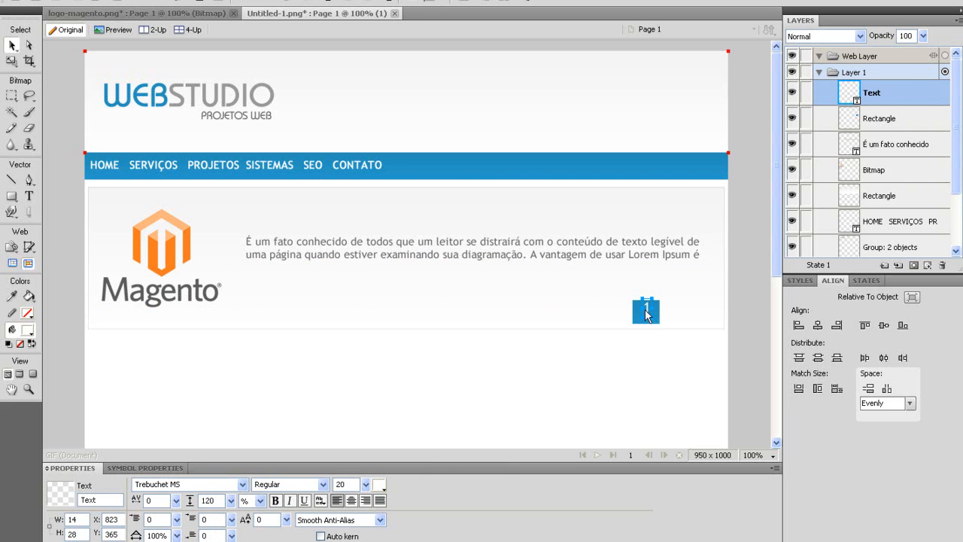
Centre the 1 vertically and horizontally on the blue square.
click(646, 317)
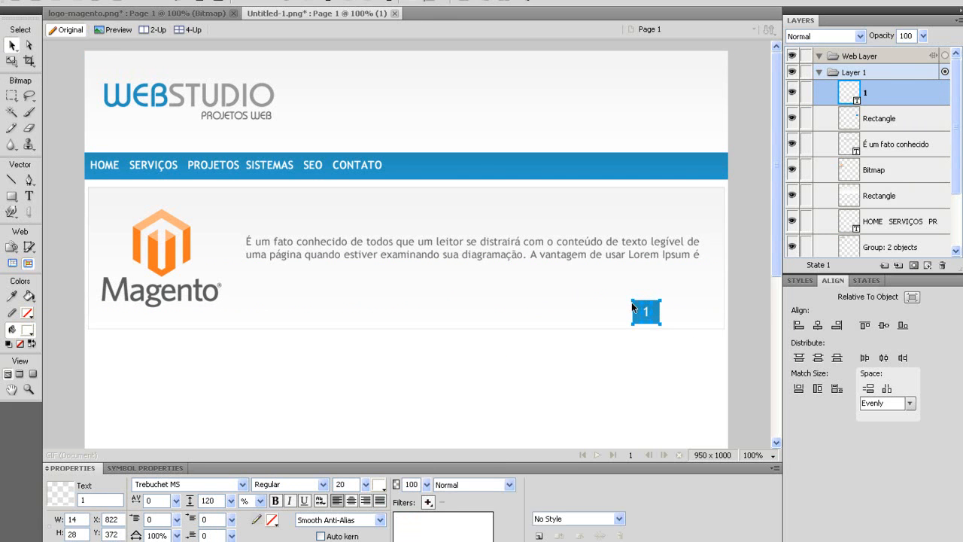
shift+click(633, 307)
click(884, 325)
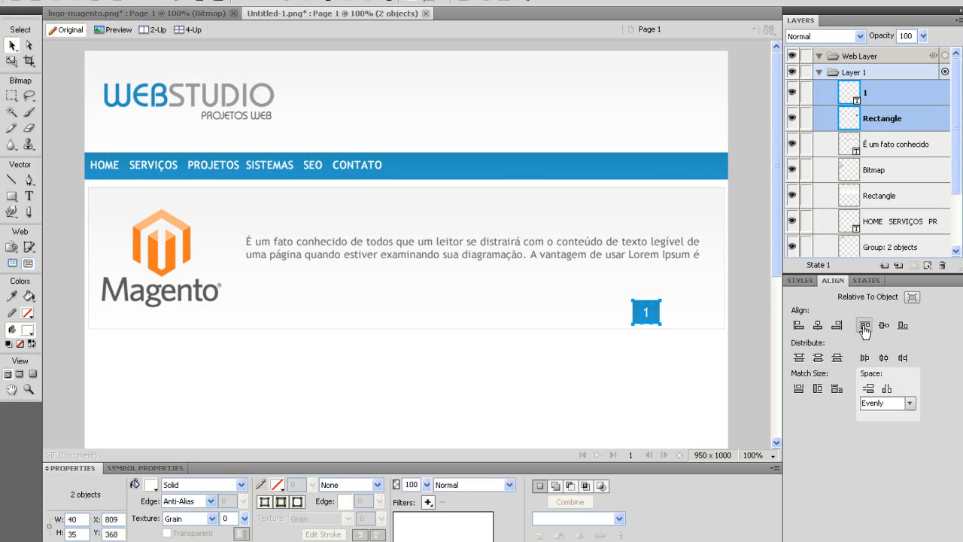
click(885, 358)
Duplicate the numbered square twice, placing the copies side by side to its right.
drag(645, 319, 451, 392)
scroll(451, 392, down, 1)
key(ctrl+shift+d)
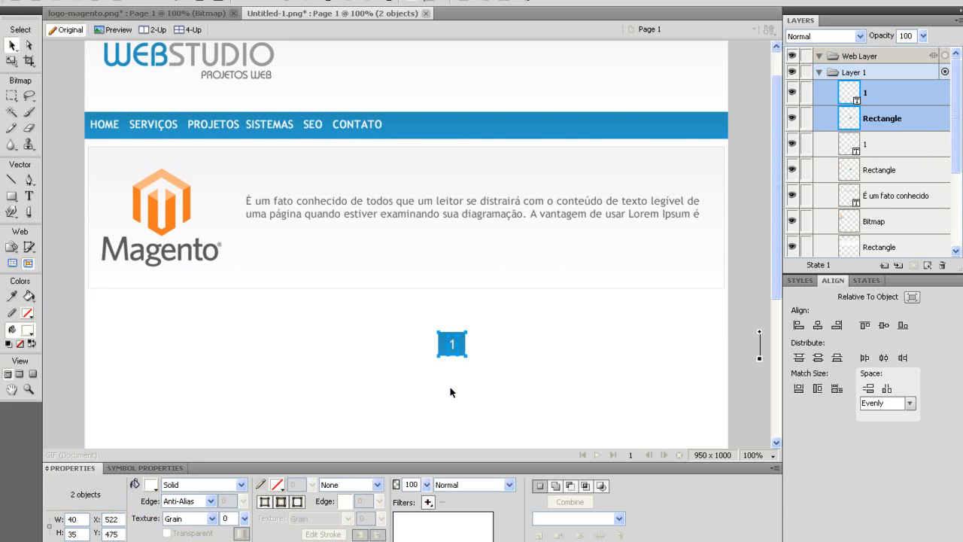
key(shift+Right)
key(shift+Right)
key(shift+Right)
key(shift+Right)
key(shift+Right)
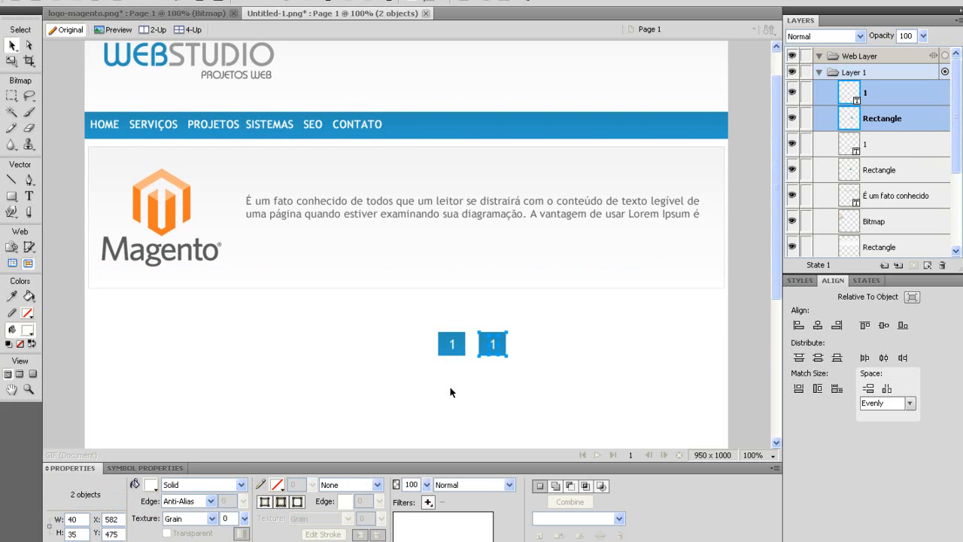
key(shift+Left)
key(ctrl+shift+d)
key(shift+Right)
key(shift+Right)
key(shift+Right)
key(shift+Right)
key(shift+Right)
key(shift+Right)
key(shift+Left)
Renumber the second and third buttons as 2 and 3.
double_click(487, 343)
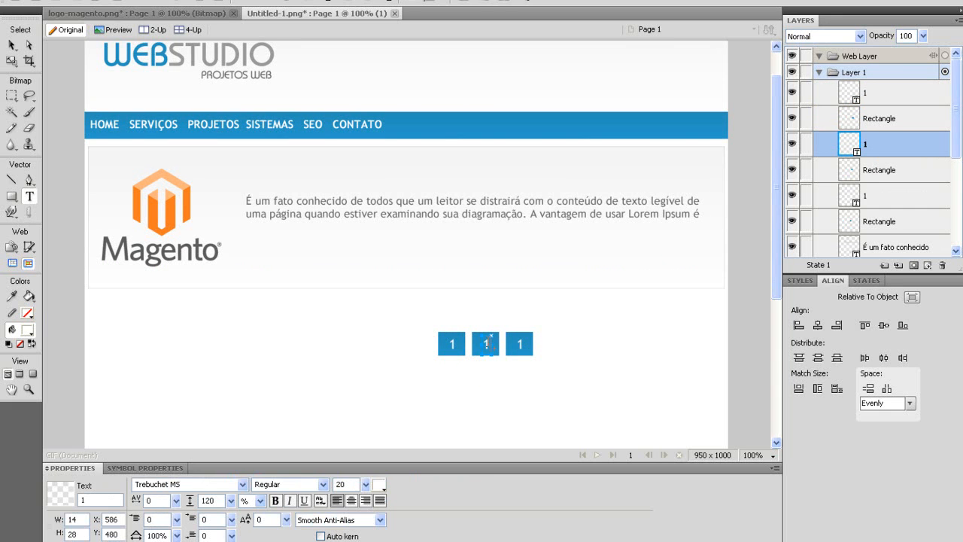
drag(490, 344, 478, 343)
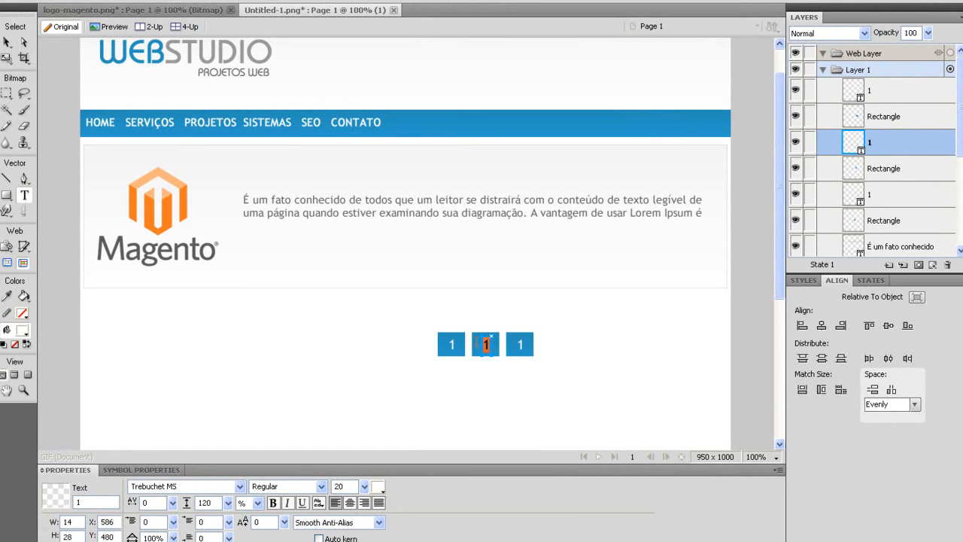
click(518, 348)
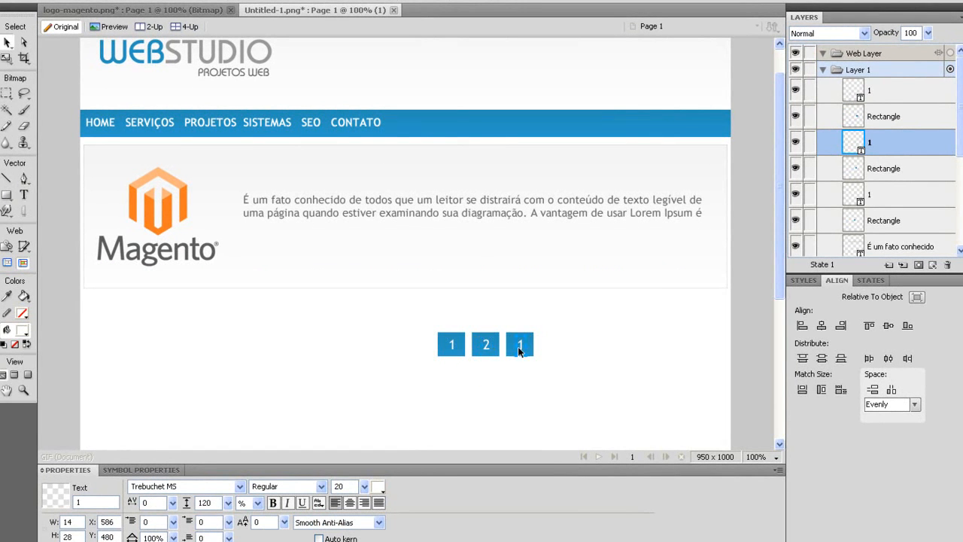
double_click(522, 343)
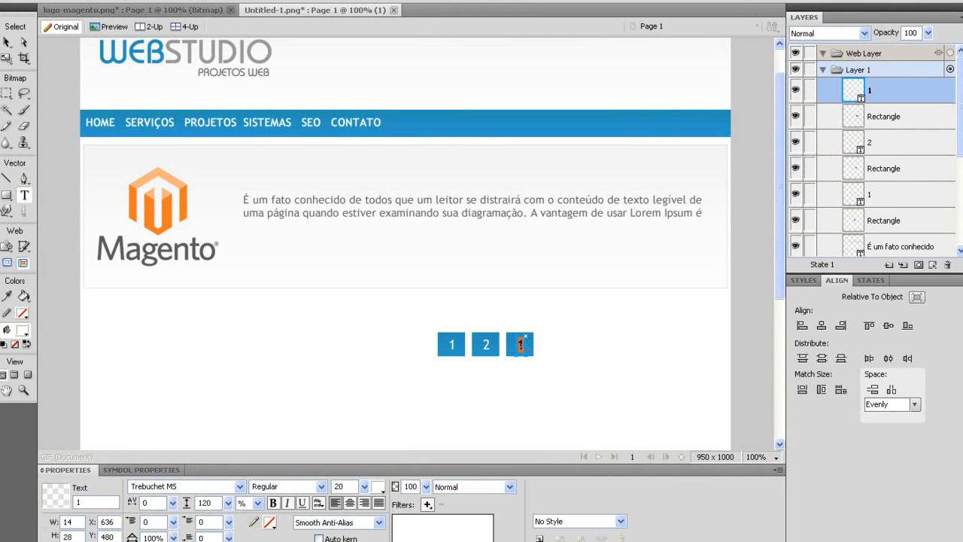
text(3)
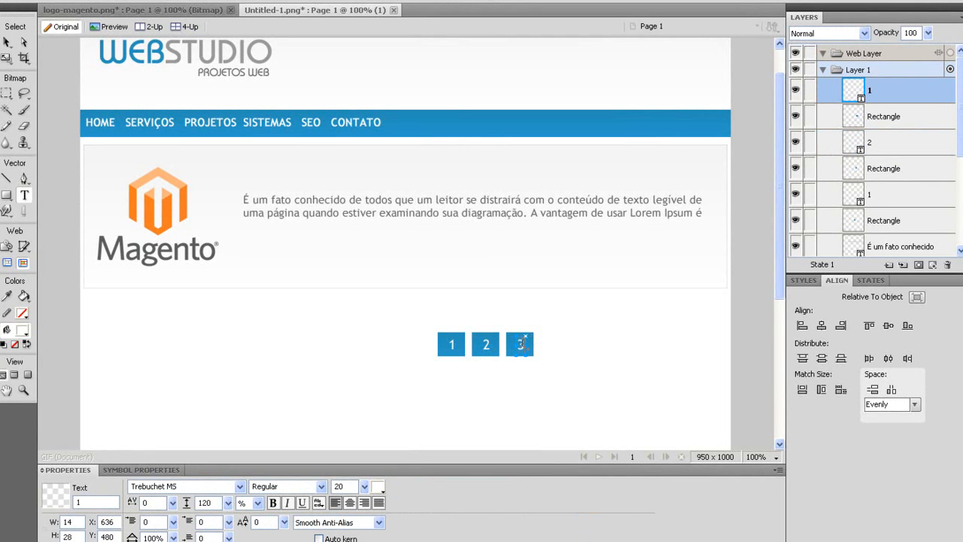
key(Escape)
Group each number with its blue square into three buttons.
click(459, 372)
drag(496, 378, 555, 319)
key(ctrl+g)
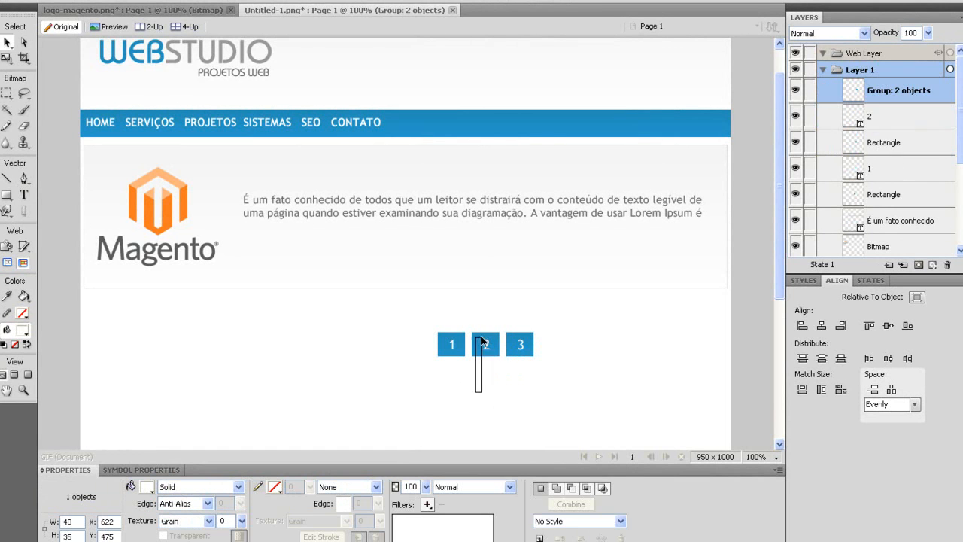
key(ctrl+g)
drag(425, 389, 467, 304)
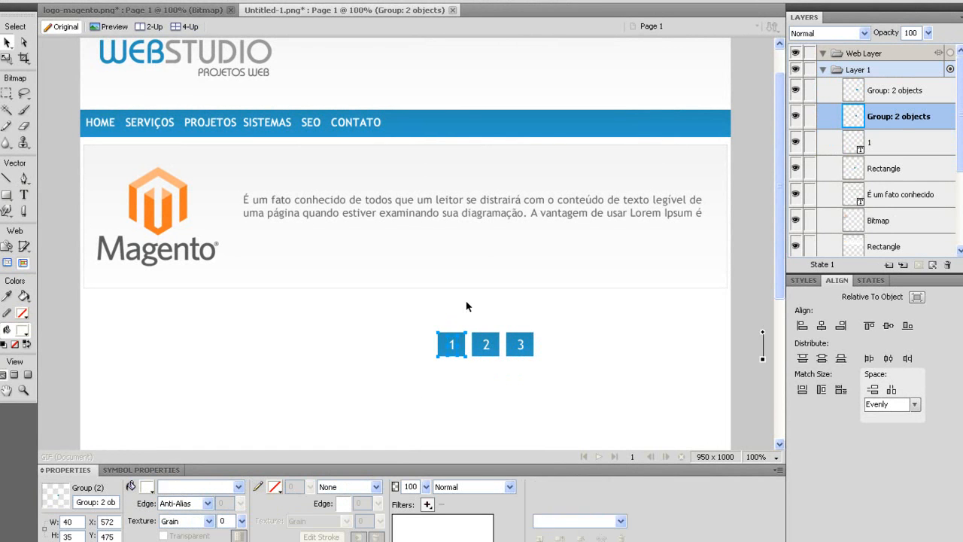
key(ctrl+g)
Space the three buttons evenly and move them into the banner's bottom-right corner.
drag(399, 392, 551, 326)
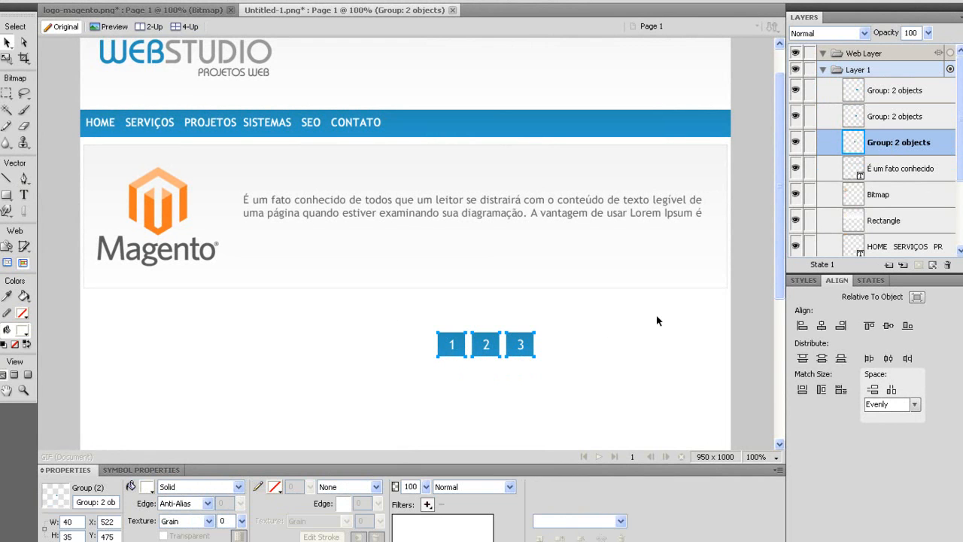
click(888, 359)
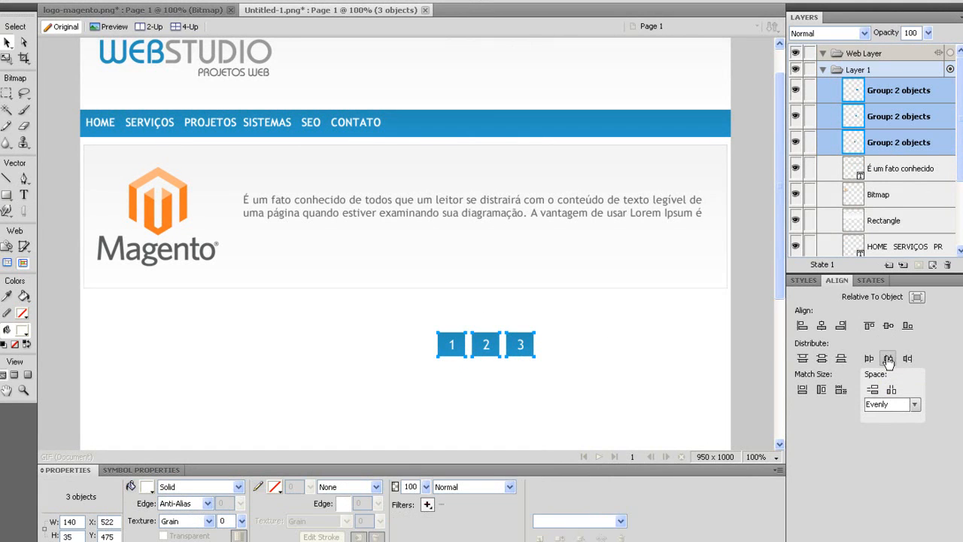
click(841, 325)
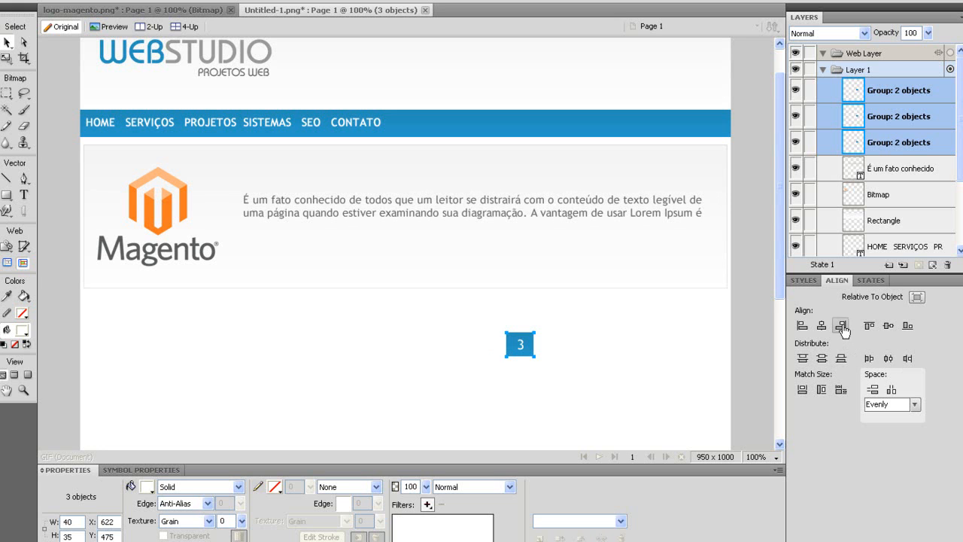
key(ctrl+z)
click(822, 325)
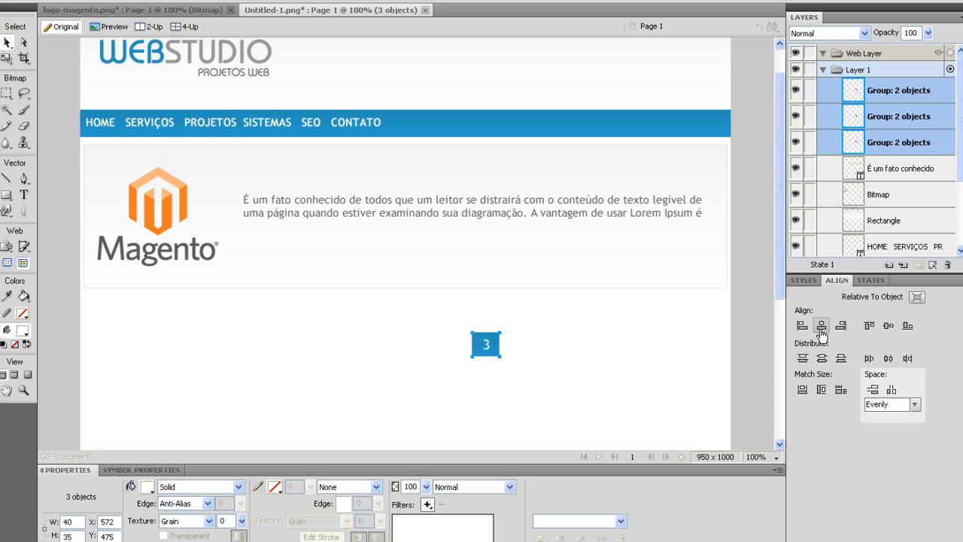
key(ctrl+z)
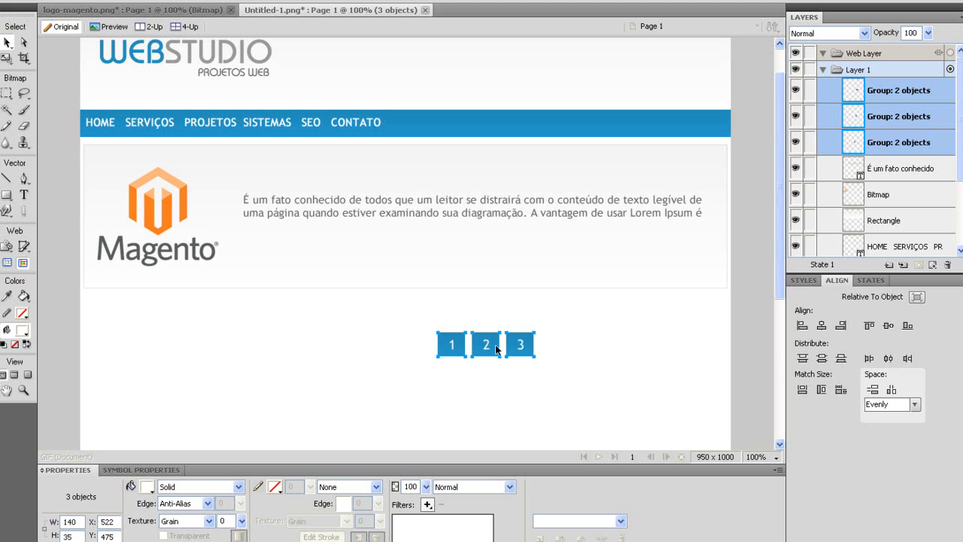
drag(477, 345, 656, 270)
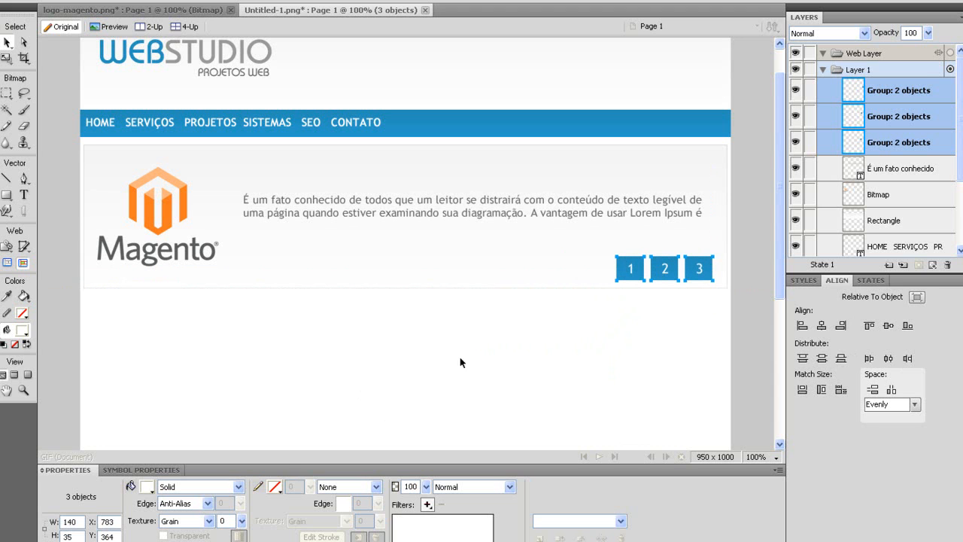
click(566, 342)
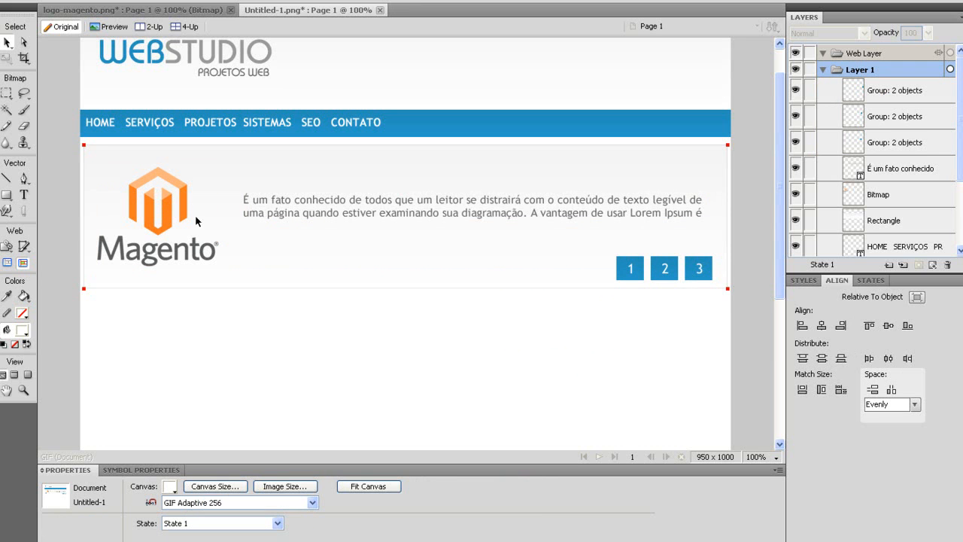
Create a text box below the banner and type the PROJETOS heading.
scroll(490, 290, down, 3)
scroll(219, 197, up, 4)
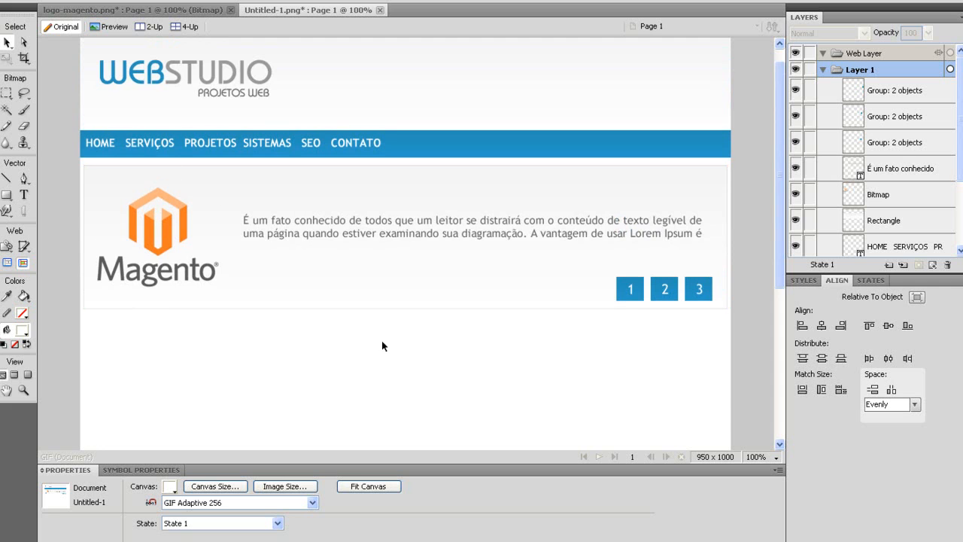
scroll(377, 346, down, 2)
scroll(378, 350, up, 1)
scroll(174, 309, down, 4)
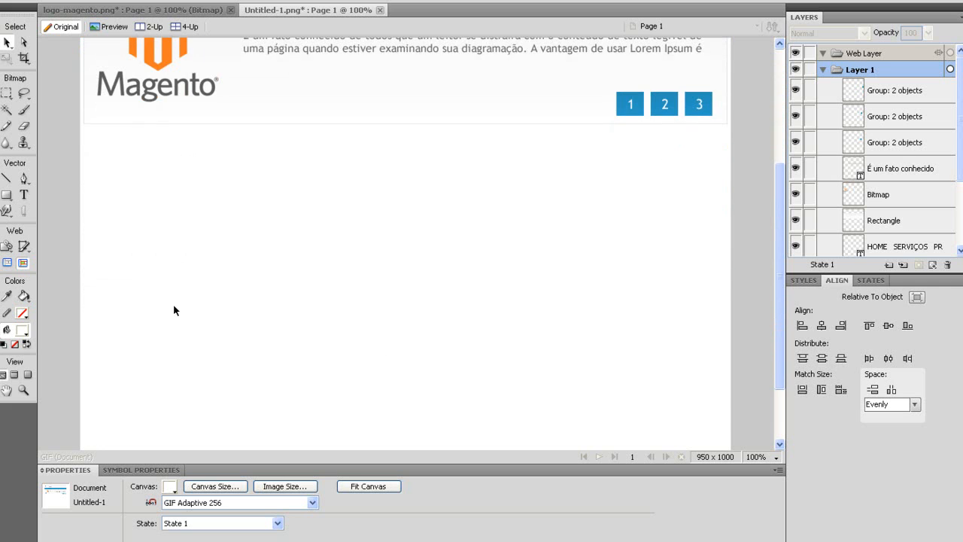
scroll(174, 309, up, 2)
click(24, 194)
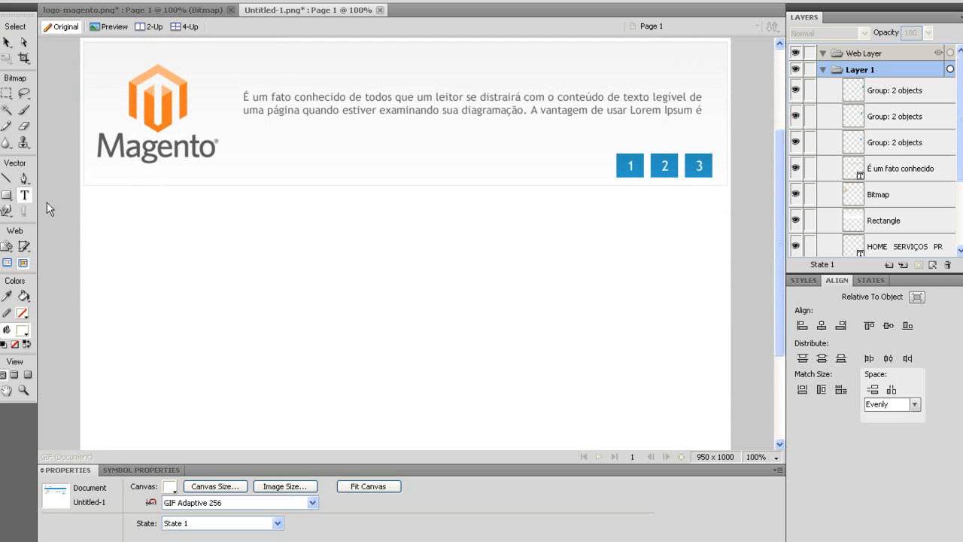
click(107, 246)
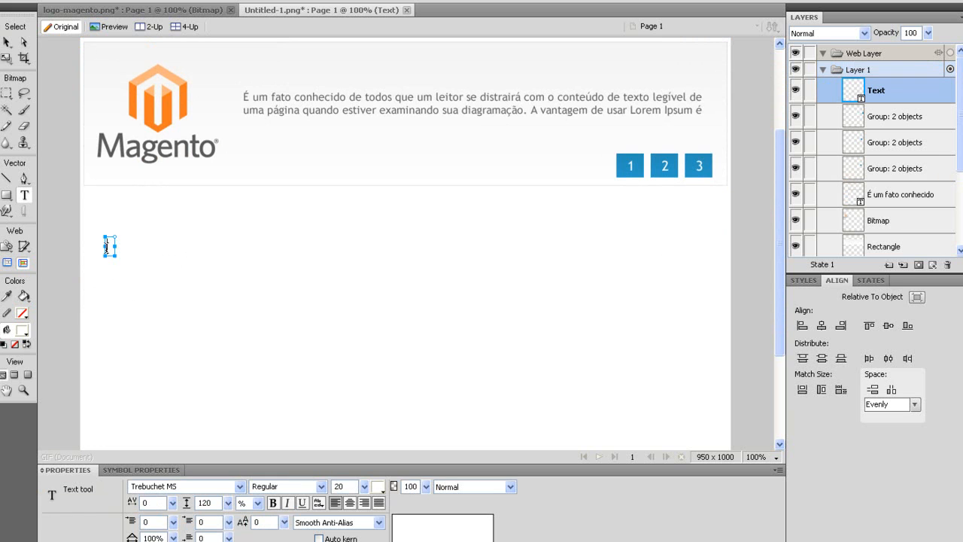
text(O)
key(BackSpace)
text(Magento)
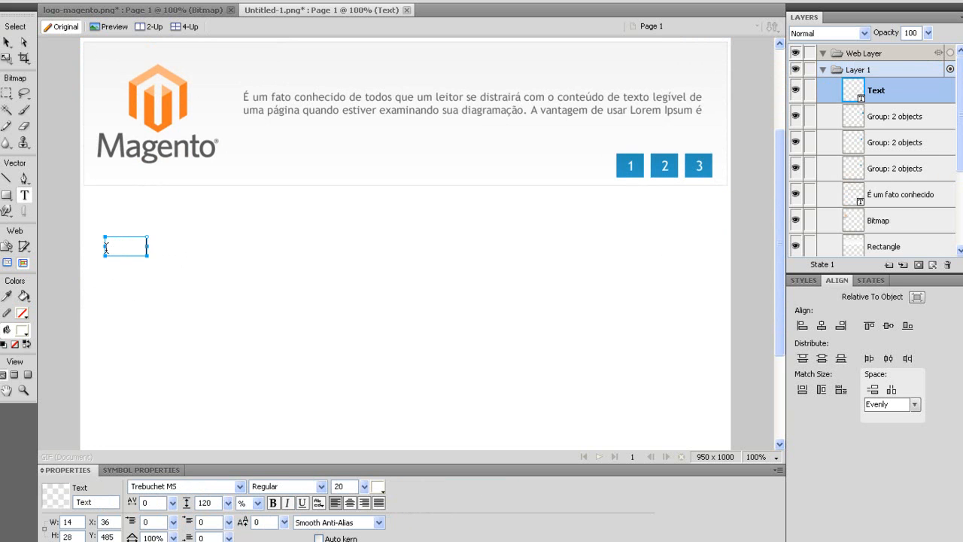
key(ctrl+a)
Colour the PROJETOS heading dark grey and move it to the page's left edge.
click(380, 486)
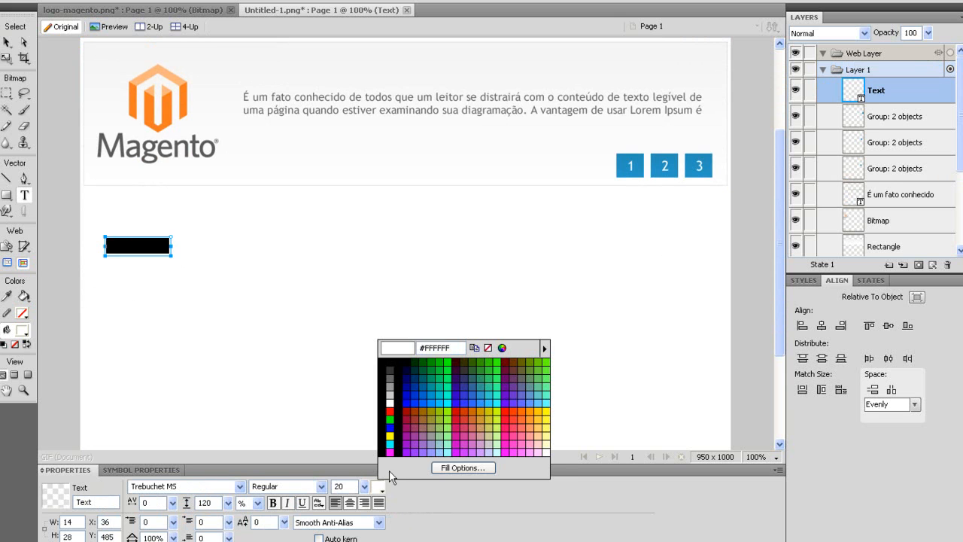
click(394, 371)
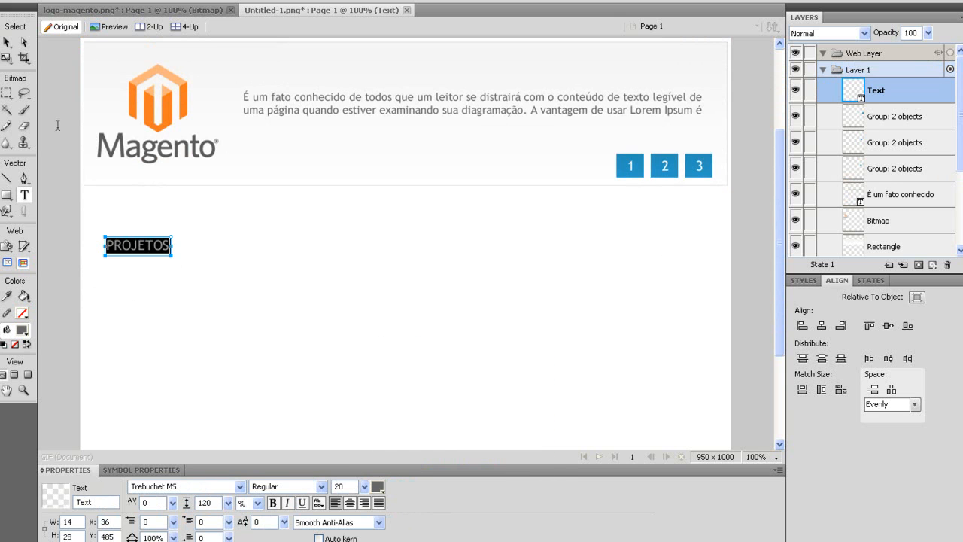
click(6, 44)
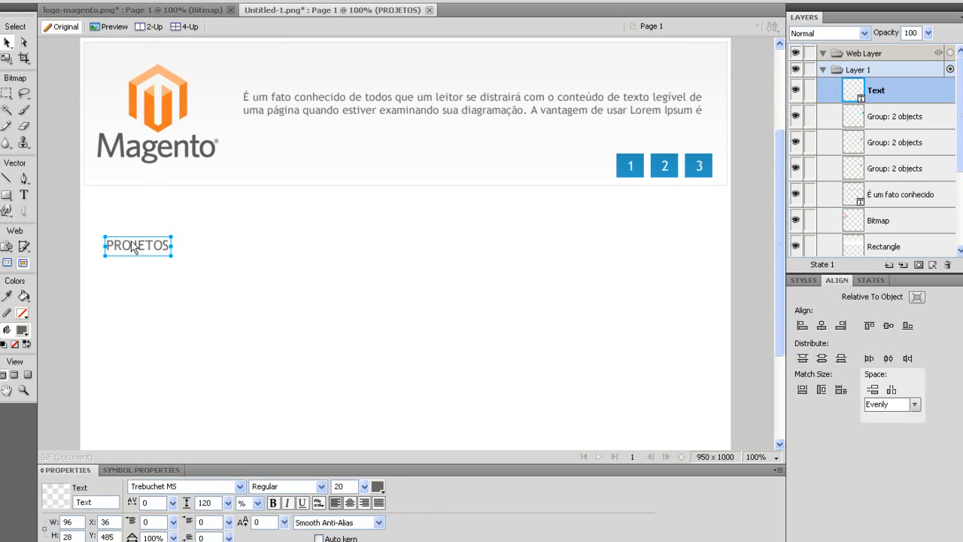
drag(138, 250, 111, 203)
Draw a horizontal line under PROJETOS and set its width to 940 px.
click(6, 180)
drag(85, 218, 722, 257)
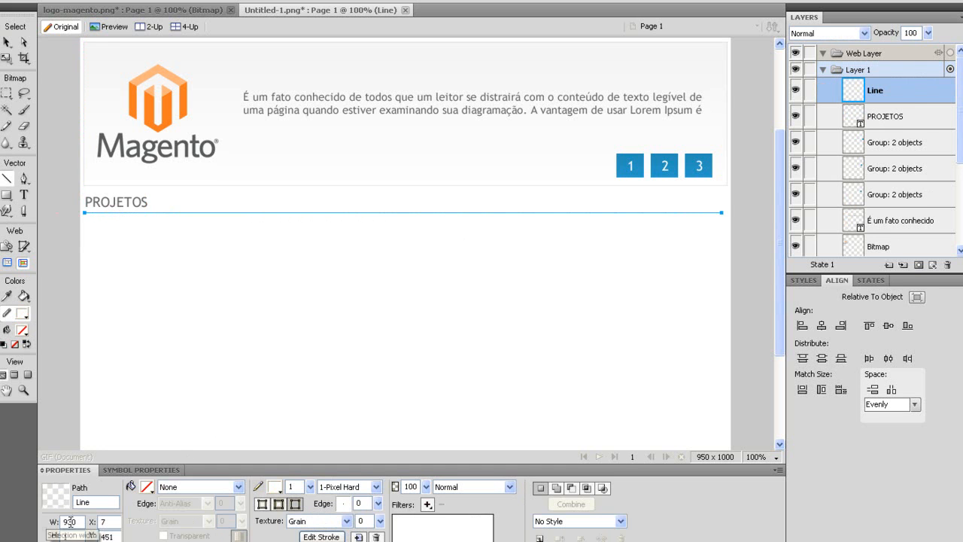
drag(75, 527, 34, 524)
text(940)
key(Tab)
Centre the line horizontally relative to the canvas.
click(7, 43)
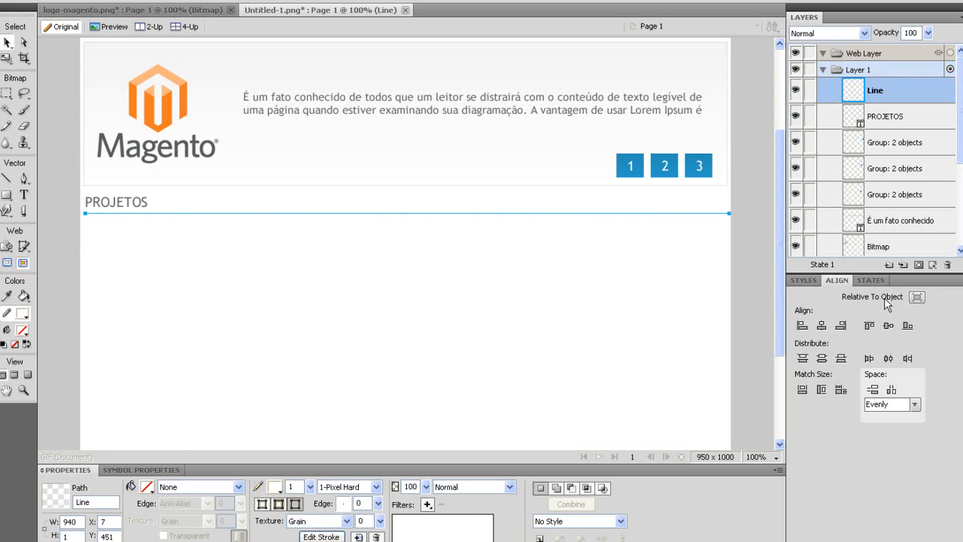
click(922, 303)
click(822, 325)
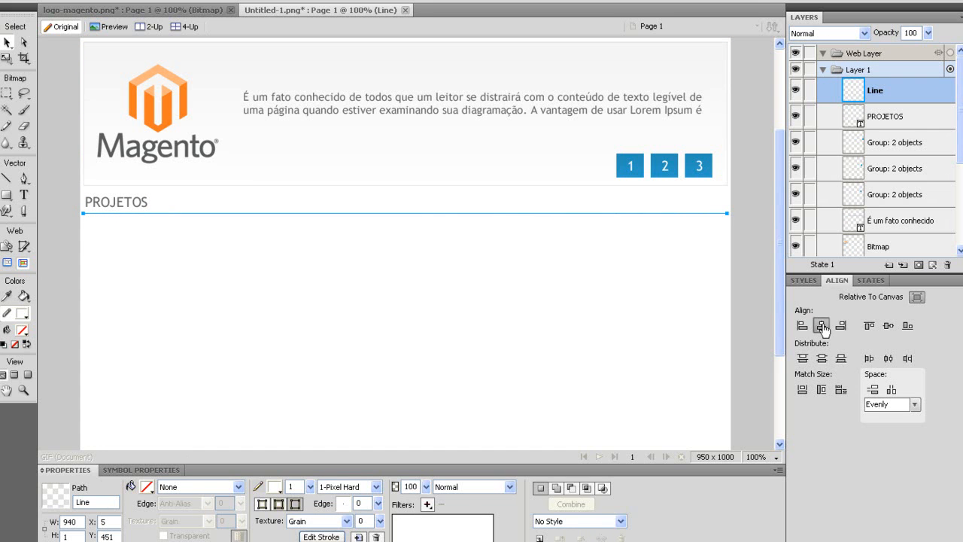
click(353, 331)
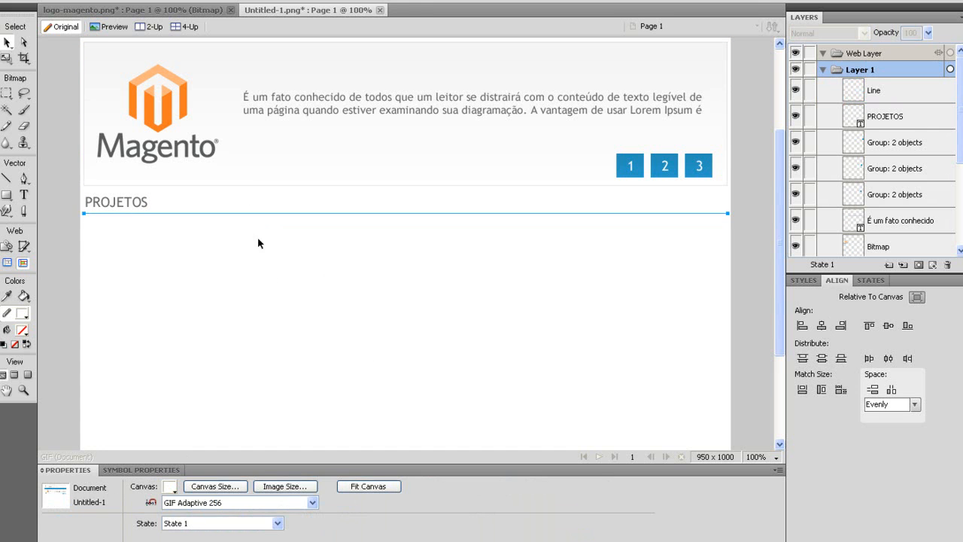
Give the divider line a light grey #CCCCCC stroke.
click(255, 228)
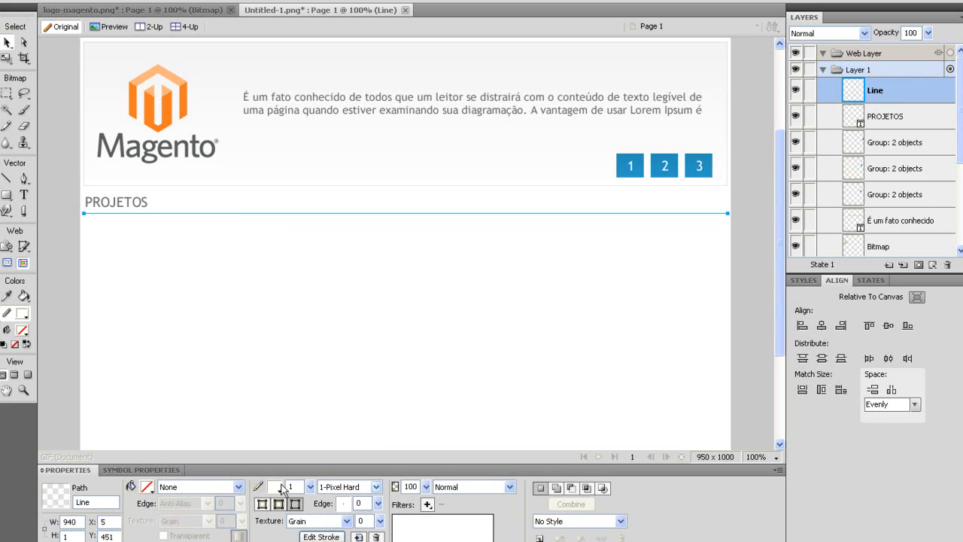
click(276, 486)
click(286, 390)
click(276, 301)
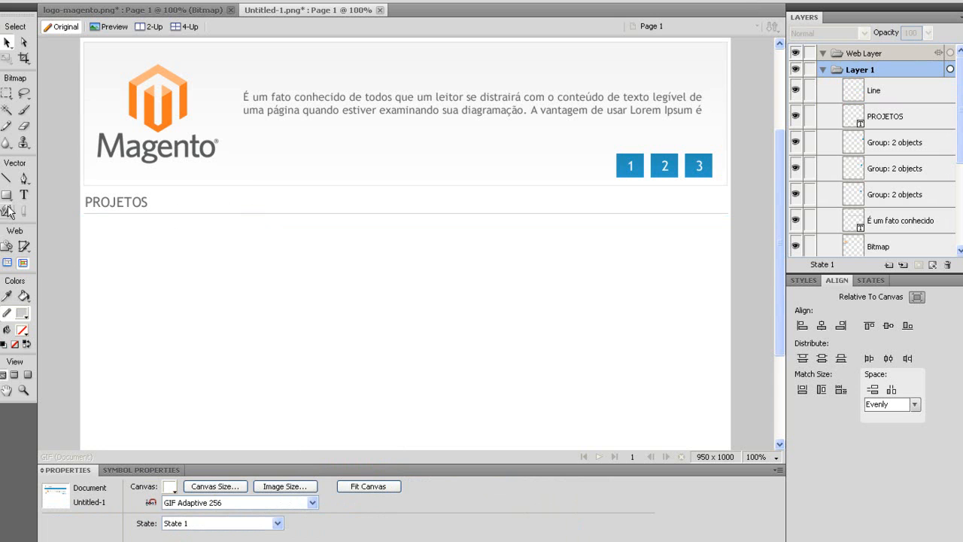
Draw a 220×180 box below the PROJETOS line and apply the Plastic 031 gradient style.
key(t)
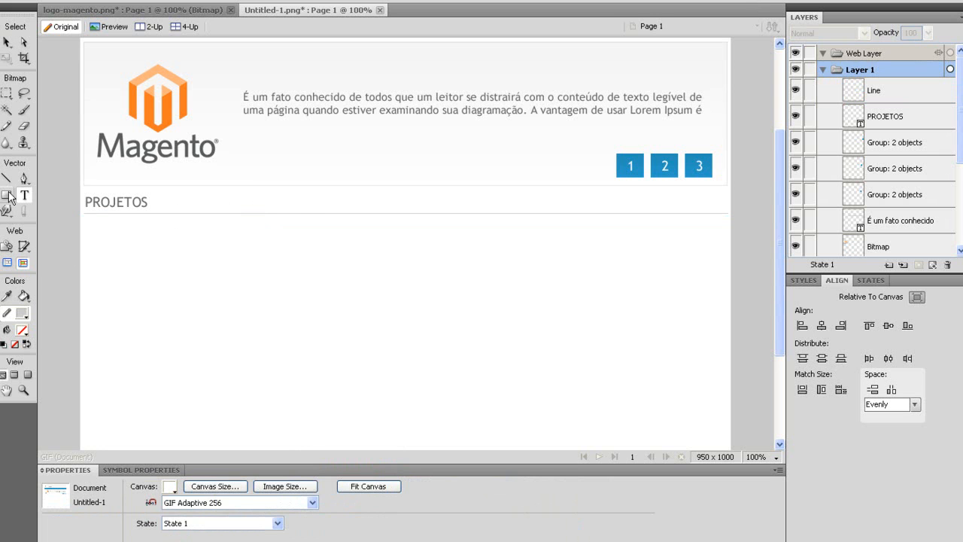
click(9, 197)
drag(86, 225, 233, 334)
double_click(75, 521)
text(22)
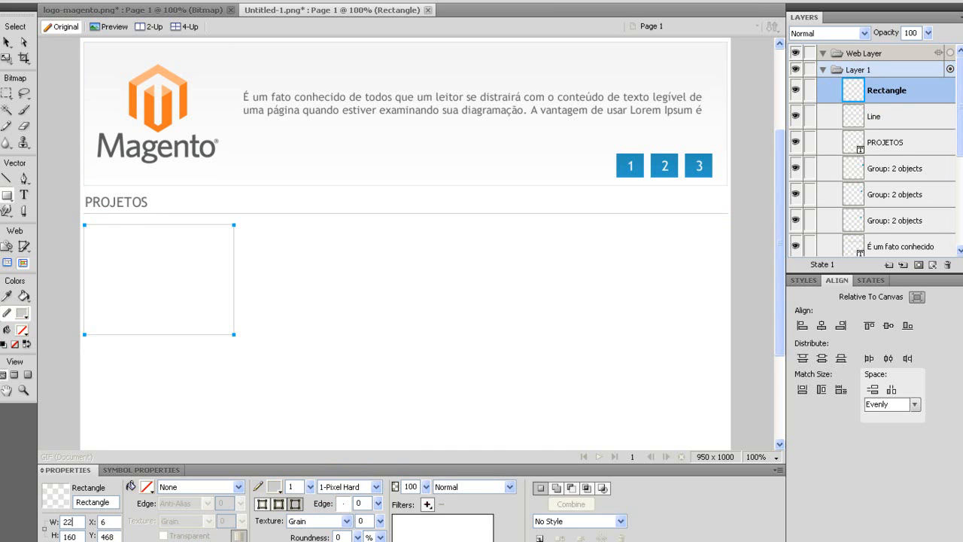
key(Tab)
text(1)
key(Tab)
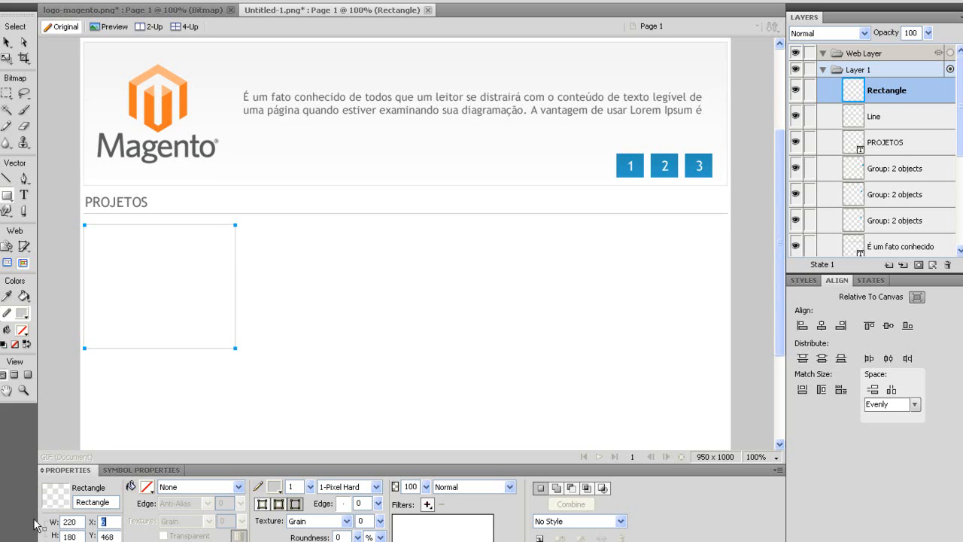
click(804, 280)
click(802, 323)
Alt-drag copies of the box to the right to make four cards in a row.
click(6, 42)
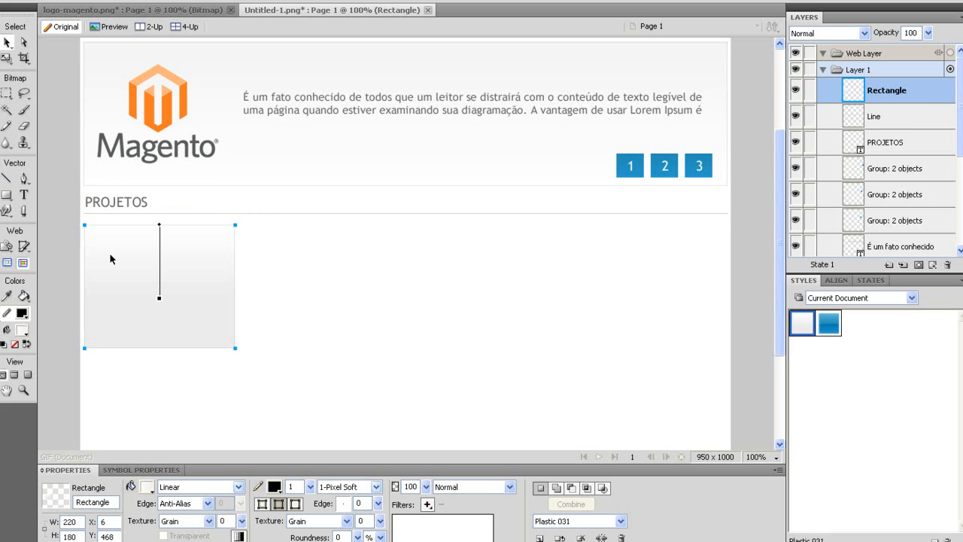
drag(109, 258, 606, 258)
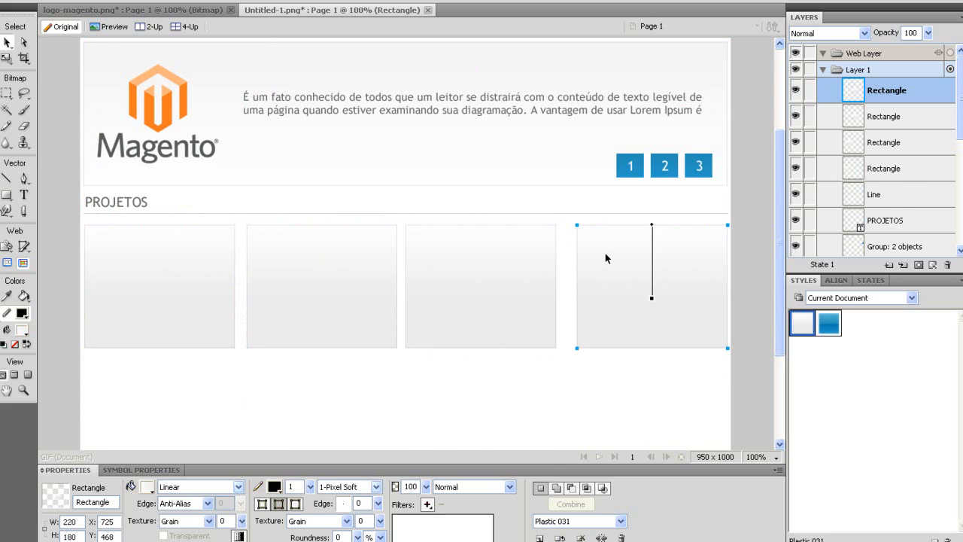
click(561, 242)
Distribute the four cards by horizontal centers relative to each other rather than the canvas.
drag(186, 373, 719, 245)
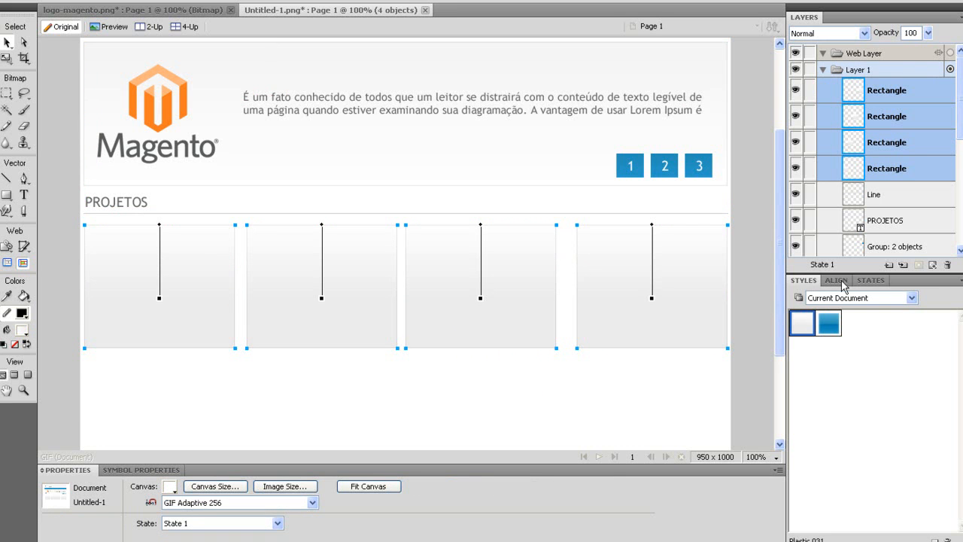
click(836, 280)
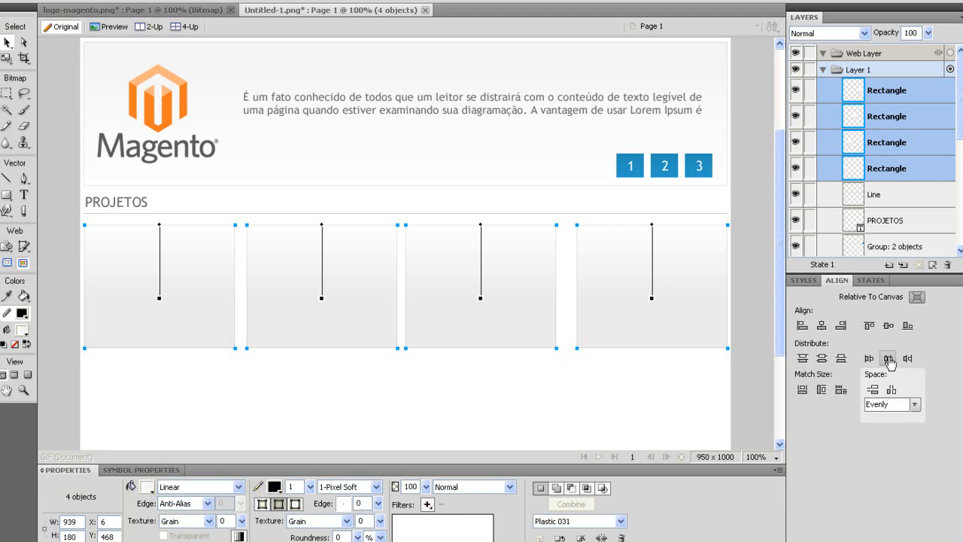
click(888, 359)
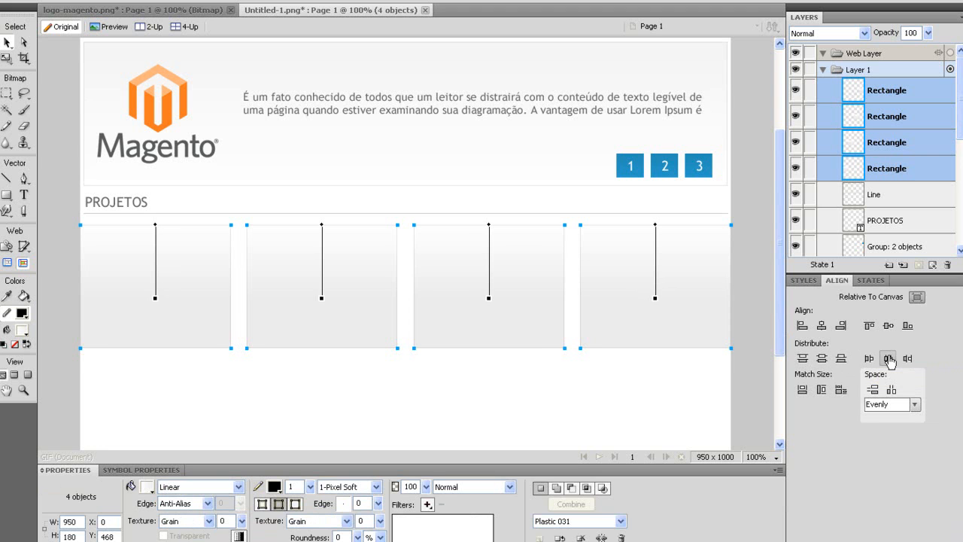
key(ctrl+z)
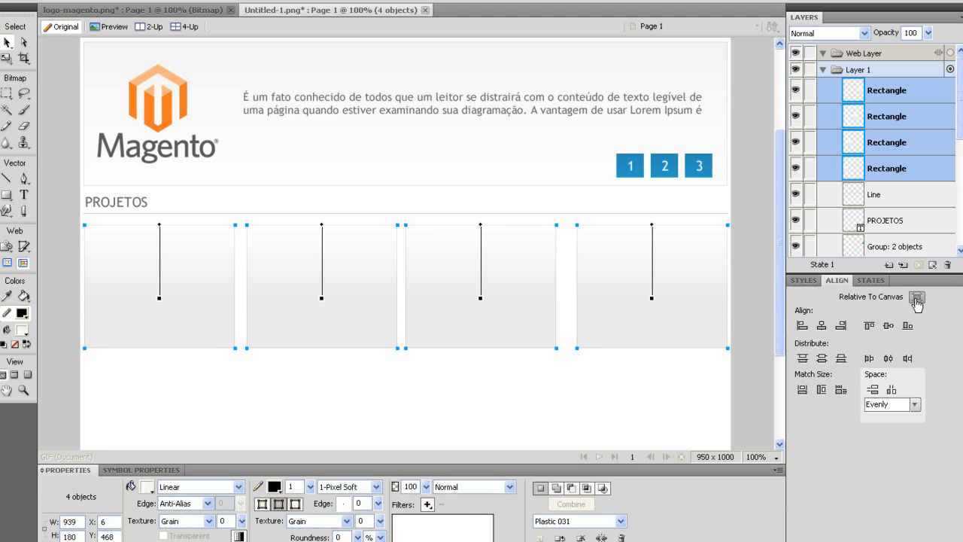
click(916, 297)
click(888, 359)
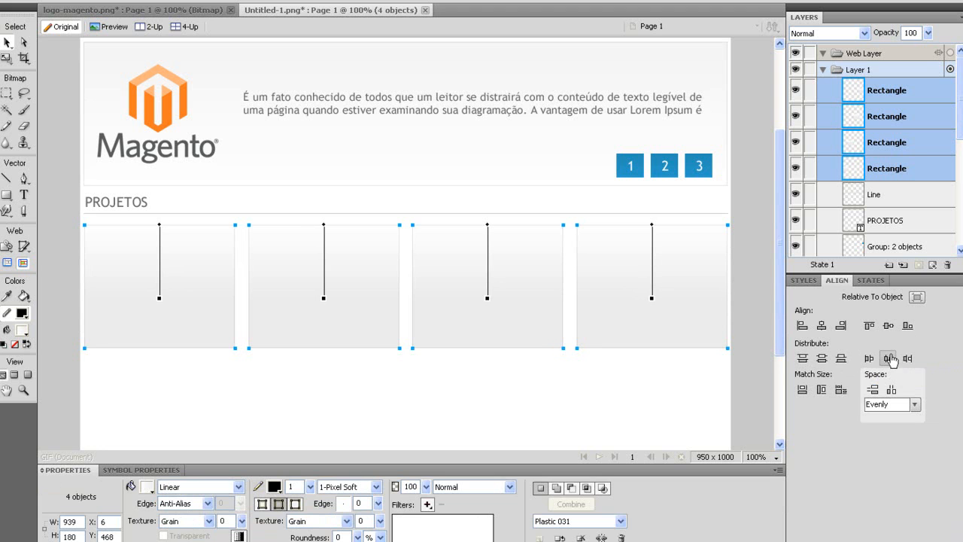
click(143, 401)
click(5, 197)
click(30, 208)
Draw a thin strip at the first card's bottom with no stroke, solid black fill, reduced opacity.
drag(83, 348, 235, 324)
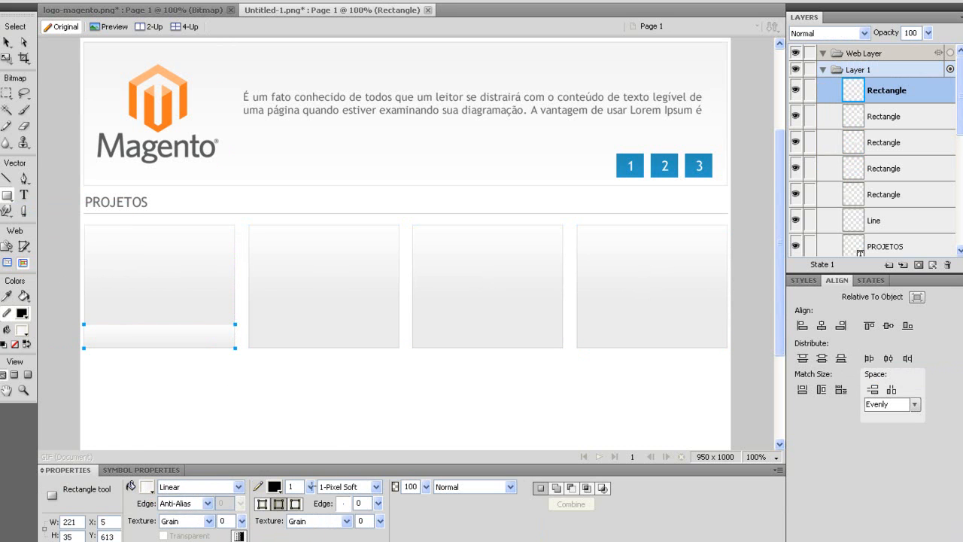
click(350, 487)
click(342, 305)
click(192, 487)
click(180, 504)
click(147, 487)
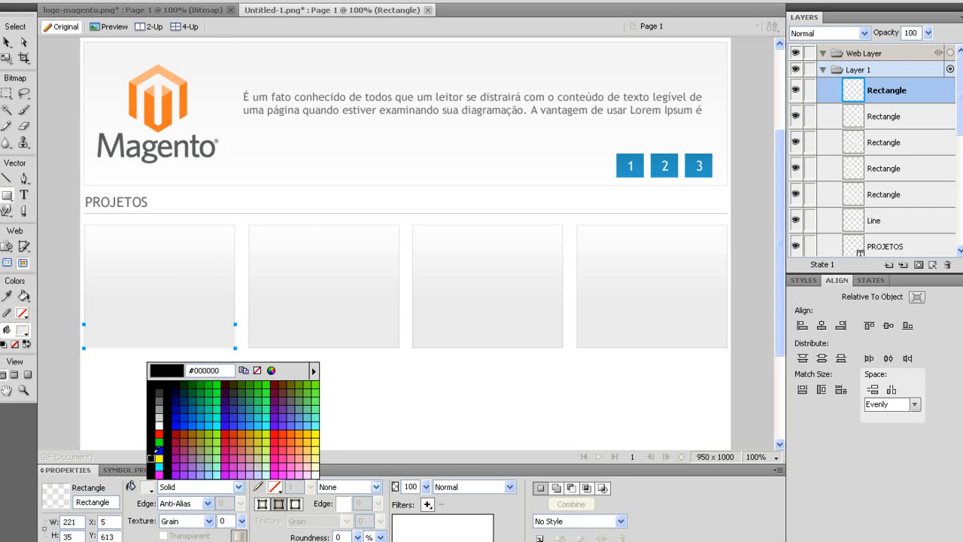
click(158, 448)
drag(426, 487, 427, 487)
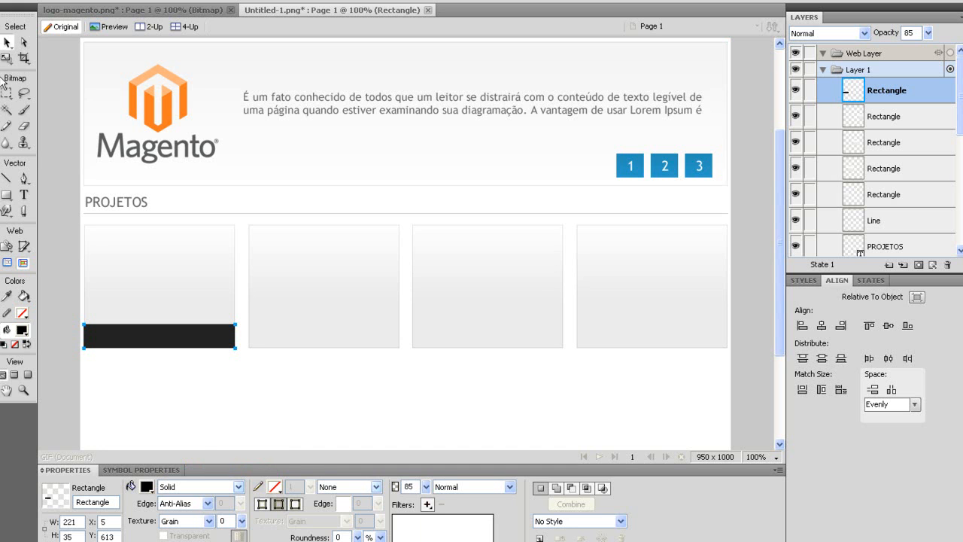
Set the dark bar's width to 220 so it matches the card.
double_click(77, 521)
text(200)
key(Return)
text(2)
click(126, 418)
Type the caption PORTAL SÃO PAULO on the first card's dark bar.
key(t)
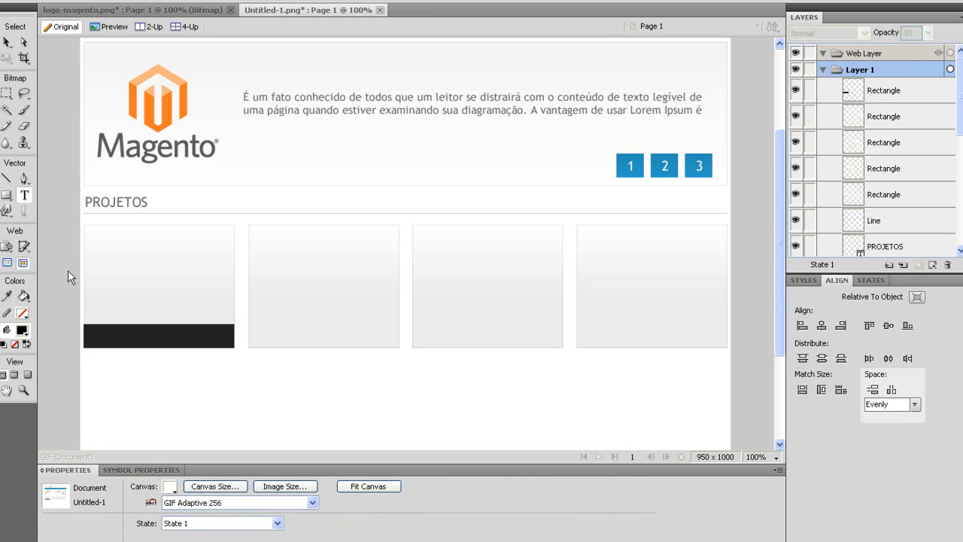
click(101, 337)
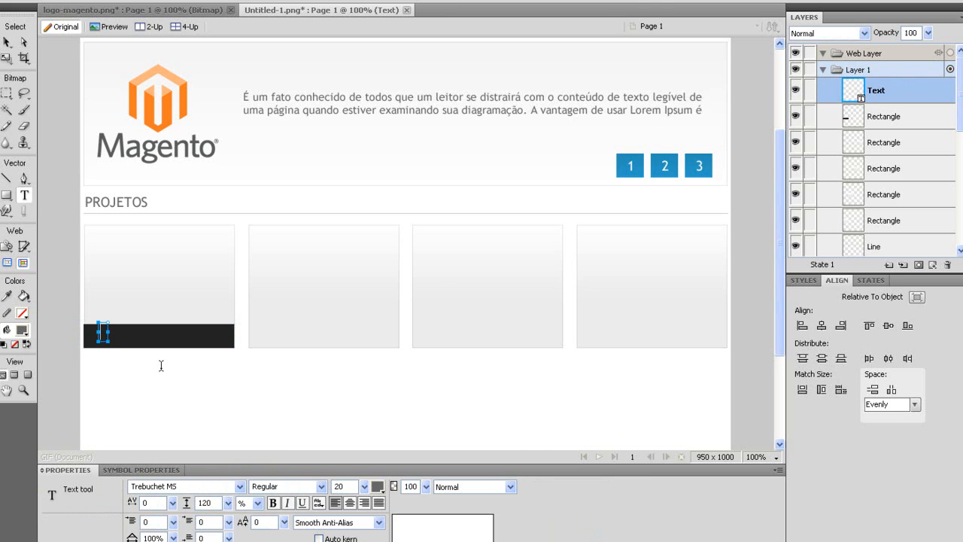
text(PORTA)
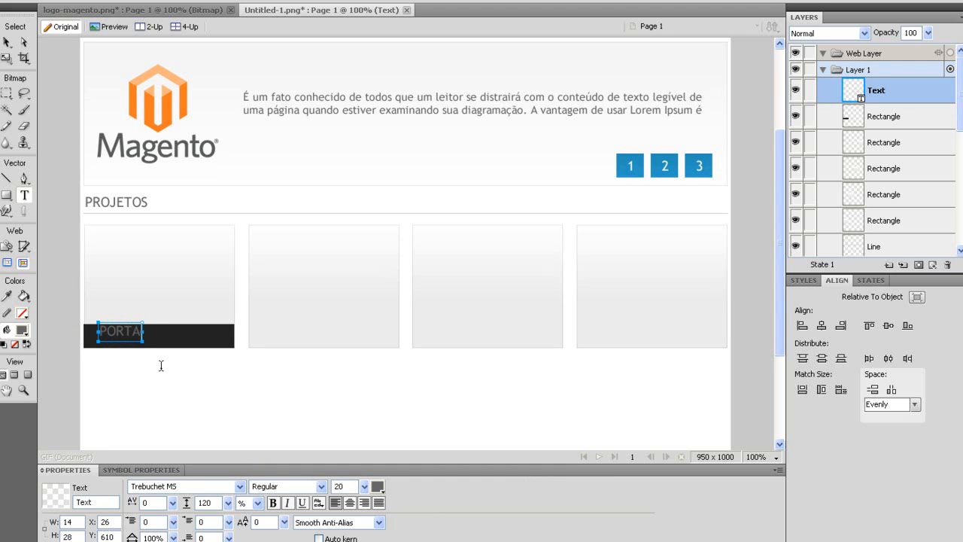
text(L SÃO PAULO)
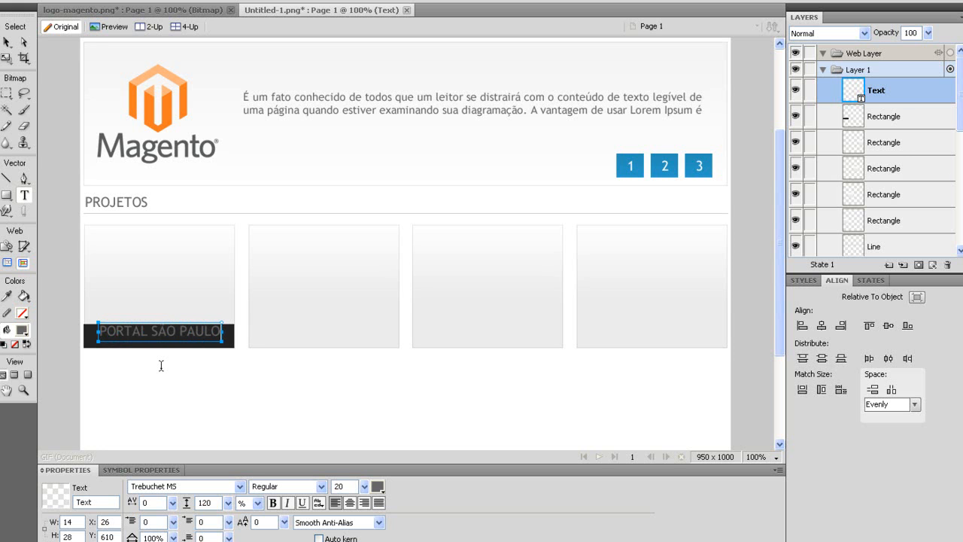
Make the caption text white at size 16.
key(ctrl+a)
drag(364, 486, 370, 491)
click(380, 486)
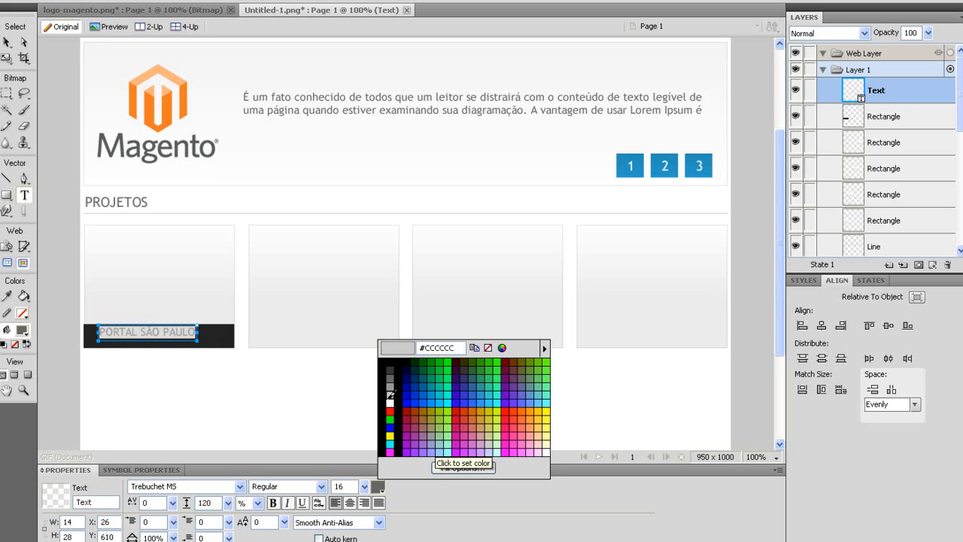
click(387, 402)
click(8, 42)
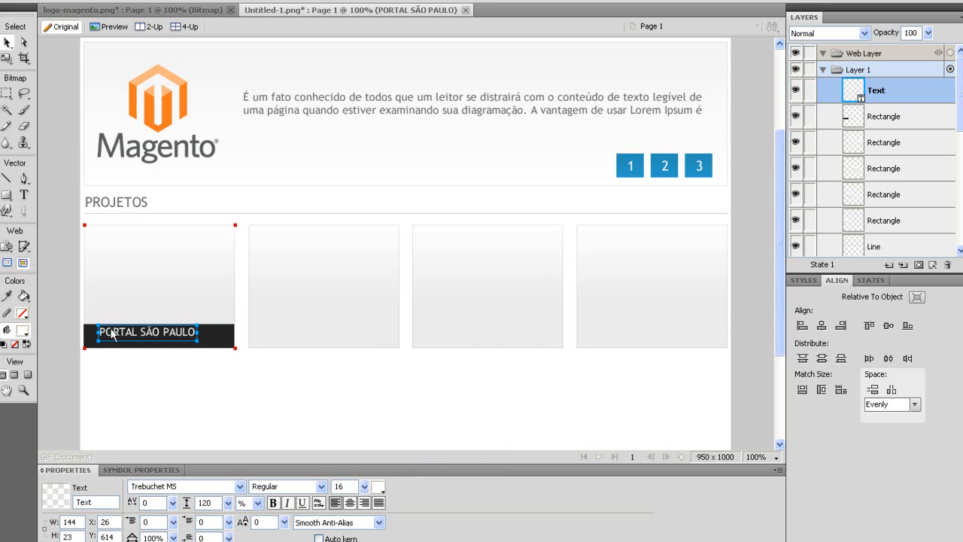
Centre the caption on the dark bar and group the two together.
drag(111, 336, 101, 340)
click(209, 343)
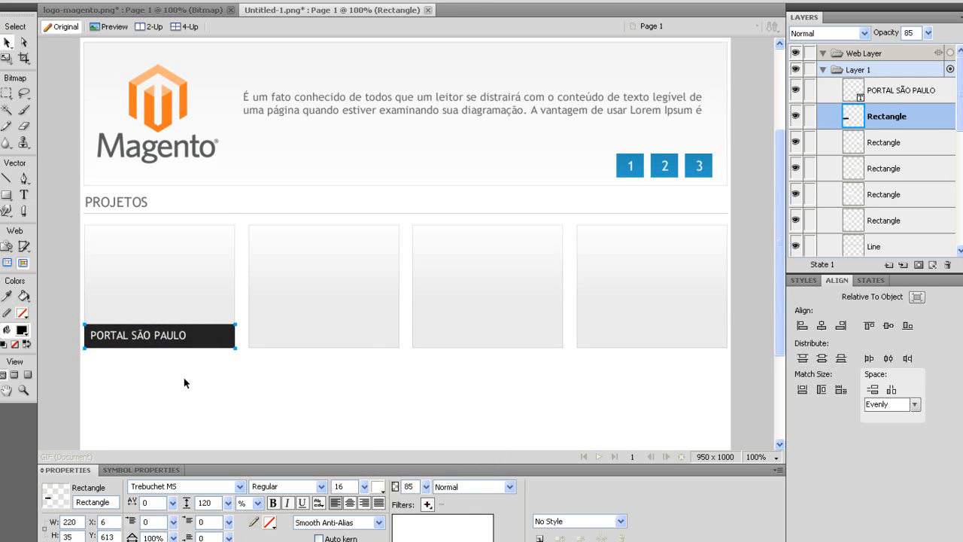
click(121, 336)
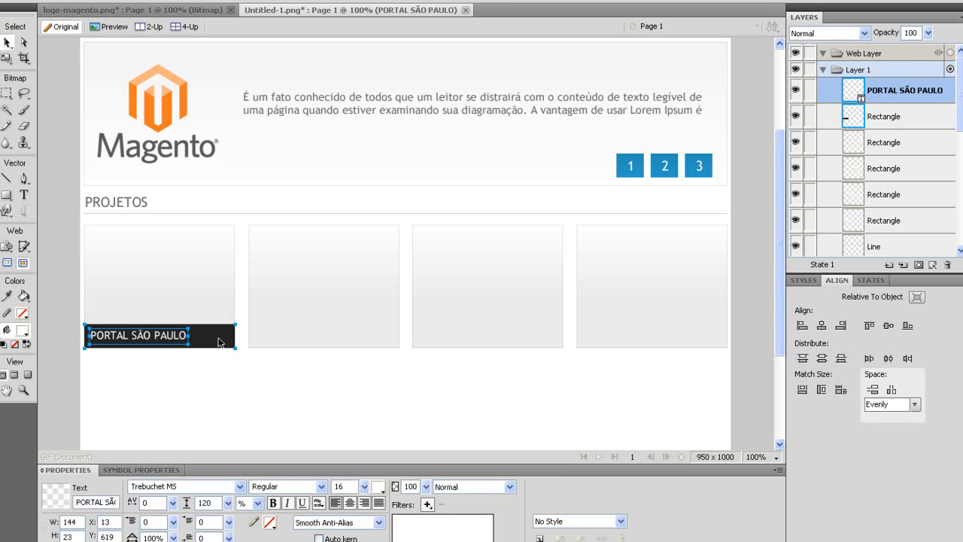
key(ctrl+g)
Duplicate the captioned bar group three times, nudging copies onto cards two, three and four.
key(ctrl+shift+d)
key(shift+Right)
key(shift+Right)
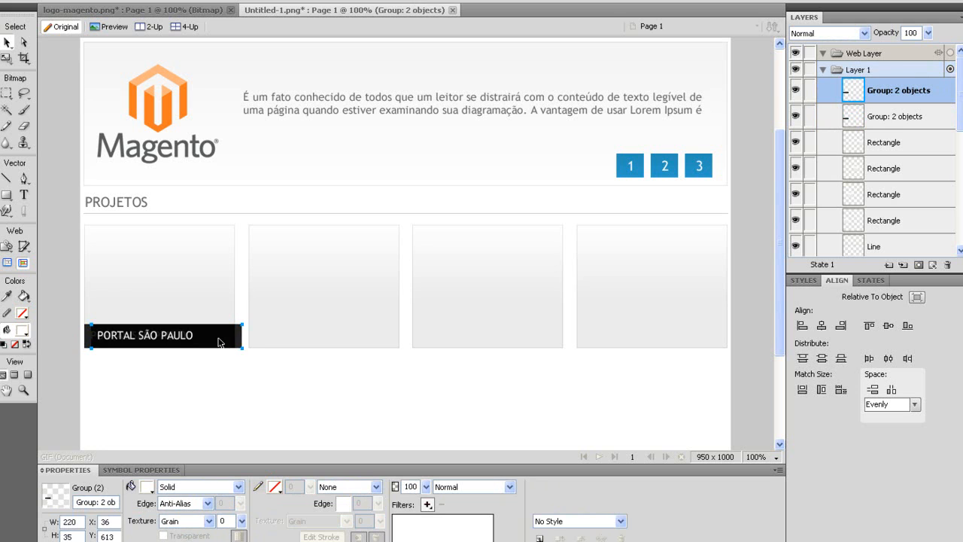
key(shift+Right)
key(shift+Right)
key(shift+Right)
key(shift+Right)
key(shift+Right)
key(shift+Right)
key(shift+Right)
key(shift+Right)
key(shift+Right)
key(shift+Right)
key(shift+Right)
key(shift+Right)
key(shift+Right)
key(shift+Right)
key(shift+Right)
key(shift+Right)
key(shift+Right)
key(shift+Right)
key(shift+Right)
key(shift+Right)
key(shift+Right)
key(shift+Right)
key(shift+Right)
key(shift+Right)
key(shift+Right)
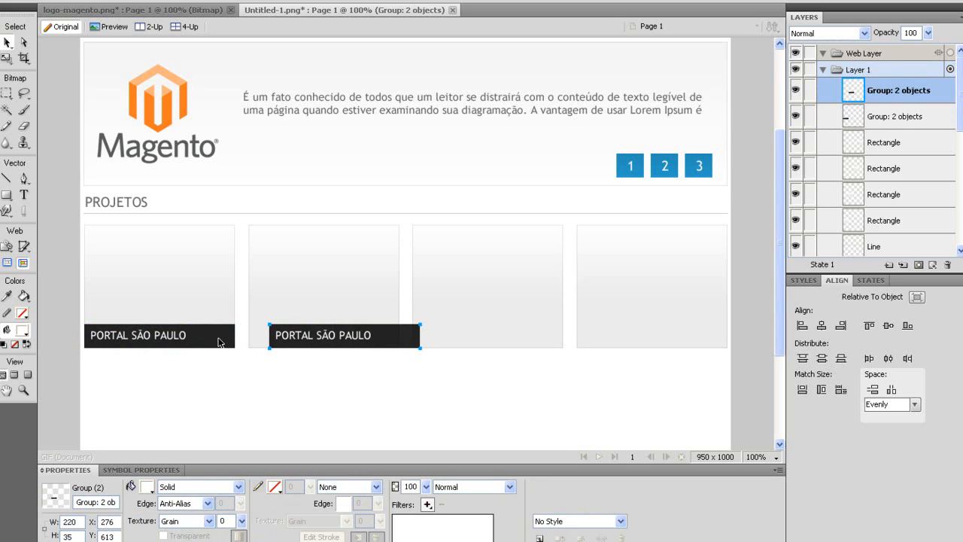
key(shift+Left)
key(shift+Left)
key(shift+Left)
key(Right)
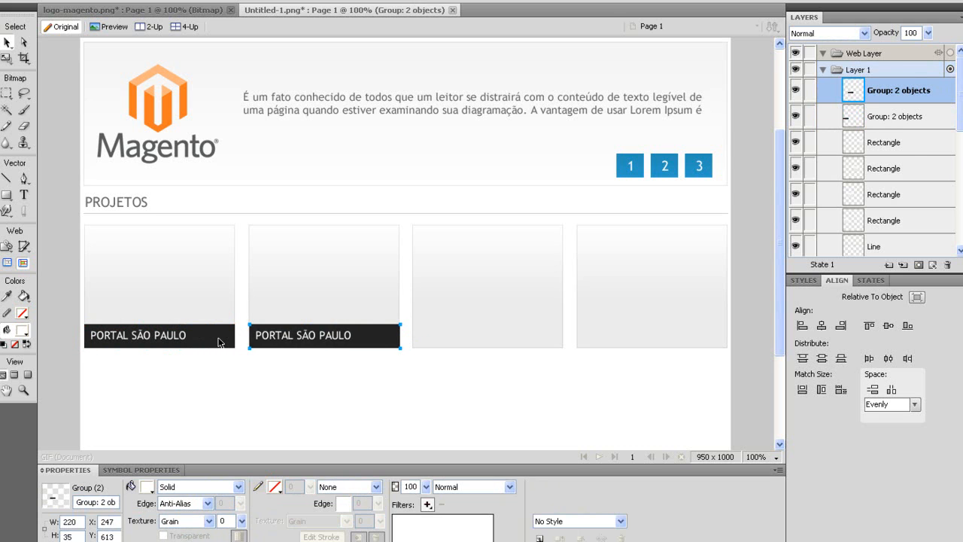
key(ctrl+shift+d)
key(shift+Right)
key(shift+Right)
key(shift+Right)
key(shift+Right)
key(shift+Right)
key(shift+Right)
key(shift+Right)
key(shift+Right)
key(shift+Right)
key(shift+Right)
key(shift+Right)
key(shift+Right)
key(shift+Right)
key(shift+Right)
key(shift+Right)
key(shift+Right)
key(shift+Right)
key(shift+Right)
key(shift+Right)
key(shift+Right)
key(shift+Right)
key(shift+Right)
key(shift+Right)
key(shift+Right)
key(shift+Right)
key(shift+Right)
key(shift+Right)
key(shift+Right)
key(shift+Left)
key(shift+Left)
key(shift+Left)
key(shift+Left)
key(shift+Left)
key(shift+Left)
key(shift+Left)
key(shift+Left)
key(shift+Left)
key(Left)
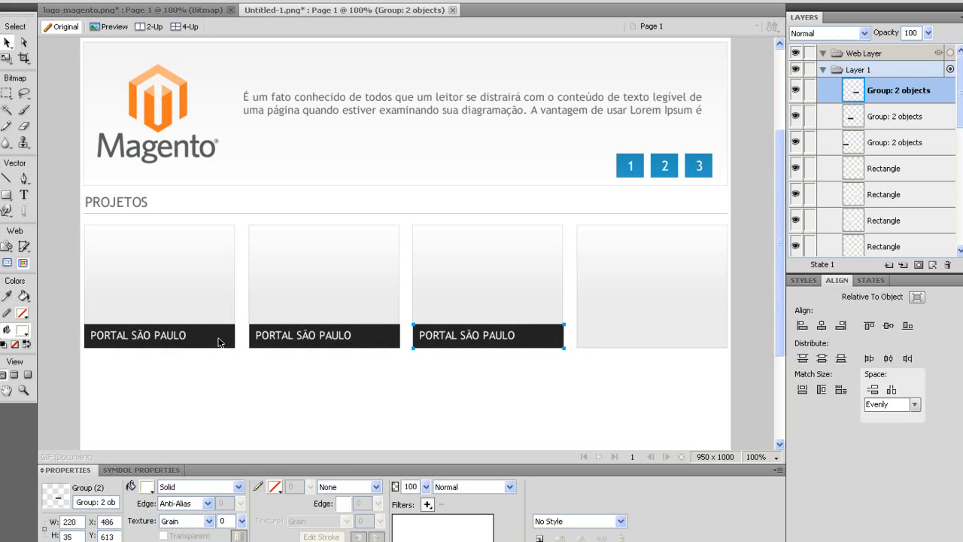
key(ctrl+shift+d)
key(shift+Right)
key(shift+Right)
key(shift+Right)
key(shift+Right)
key(shift+Right)
key(shift+Right)
key(shift+Right)
key(shift+Right)
key(shift+Right)
key(shift+Right)
key(shift+Right)
key(shift+Right)
key(shift+Right)
key(shift+Right)
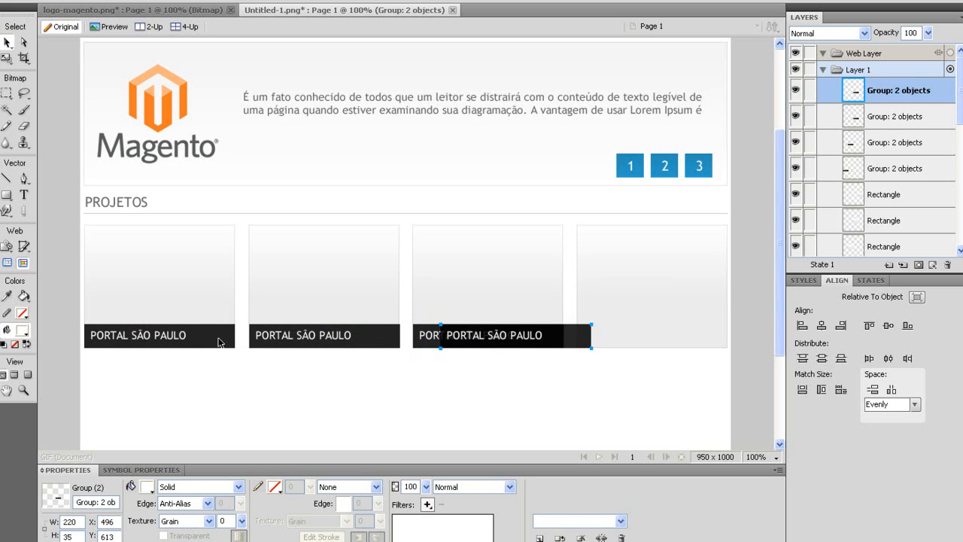
key(shift+Right)
key(shift+Right)
key(shift+Right)
key(shift+Right)
key(shift+Right)
key(shift+Right)
key(shift+Right)
key(shift+Right)
key(shift+Right)
key(shift+Right)
key(shift+Right)
key(shift+Right)
key(shift+Right)
key(shift+Right)
key(shift+Right)
key(shift+Right)
key(shift+Right)
key(shift+Right)
key(shift+Right)
key(shift+Right)
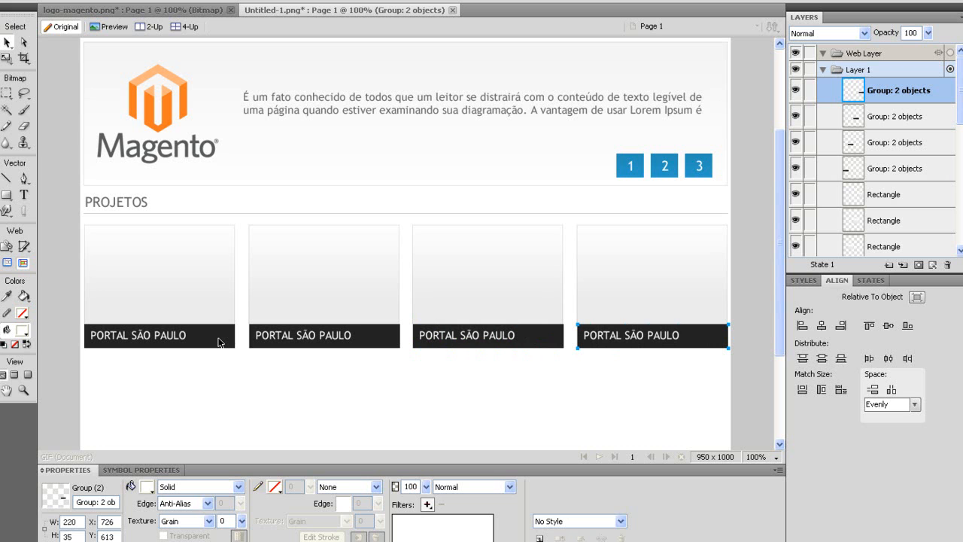
Check the caption bars on cards two, three and four are aligned.
click(543, 335)
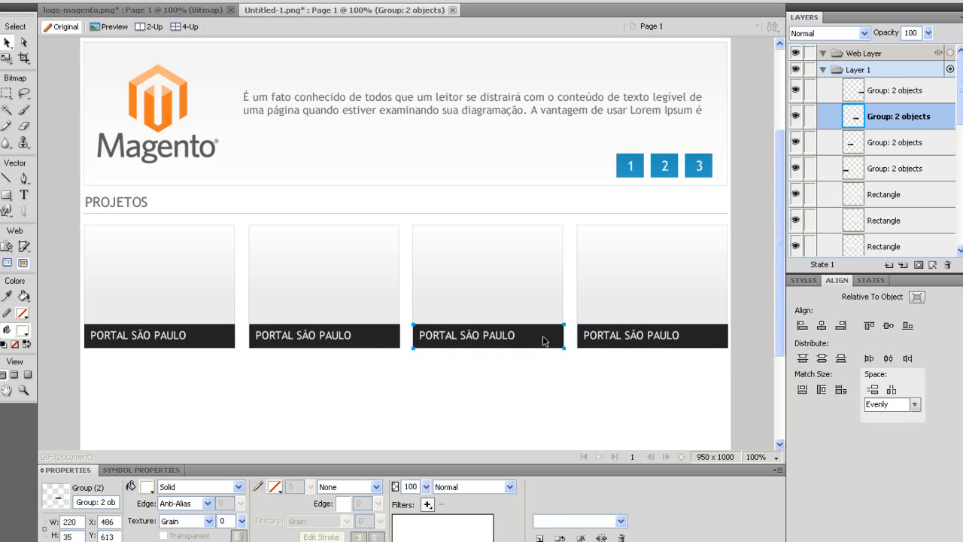
click(371, 345)
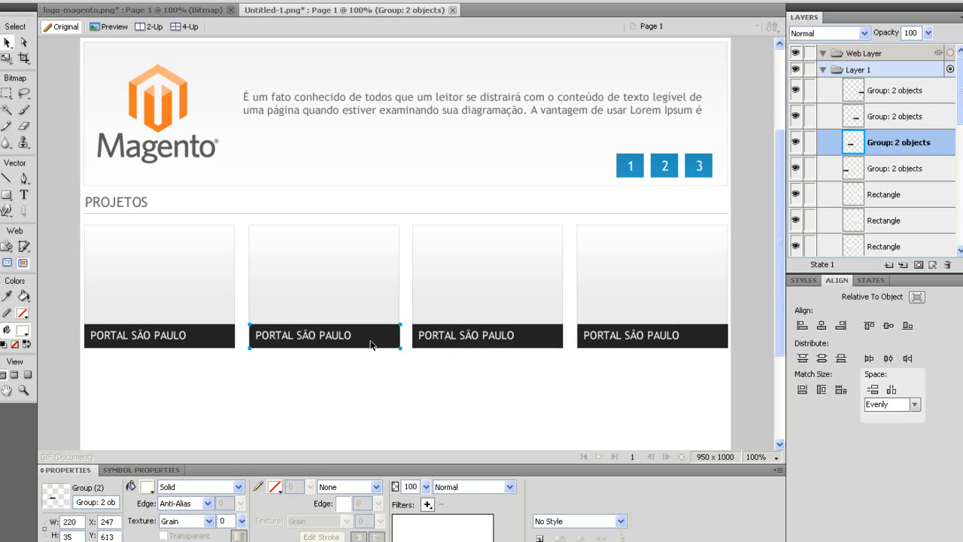
click(634, 344)
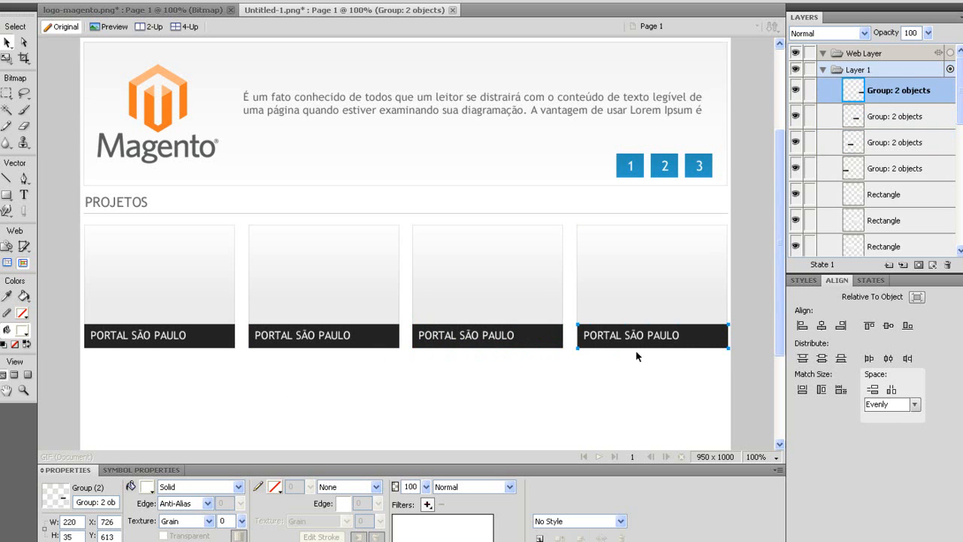
click(640, 395)
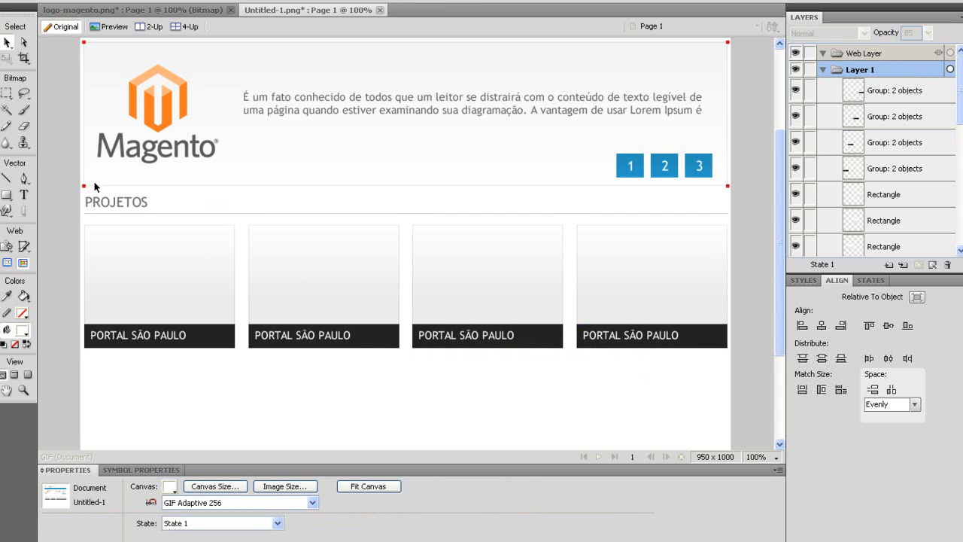
Bring the PROJETOS heading into view and clear the canvas selection.
scroll(236, 216, down, 5)
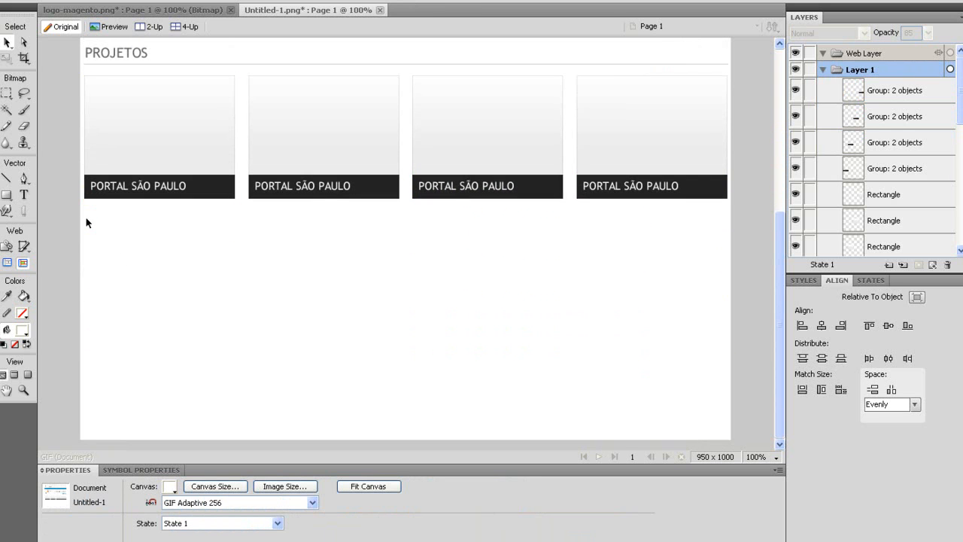
scroll(161, 314, up, 5)
drag(780, 168, 779, 228)
drag(801, 297, 802, 160)
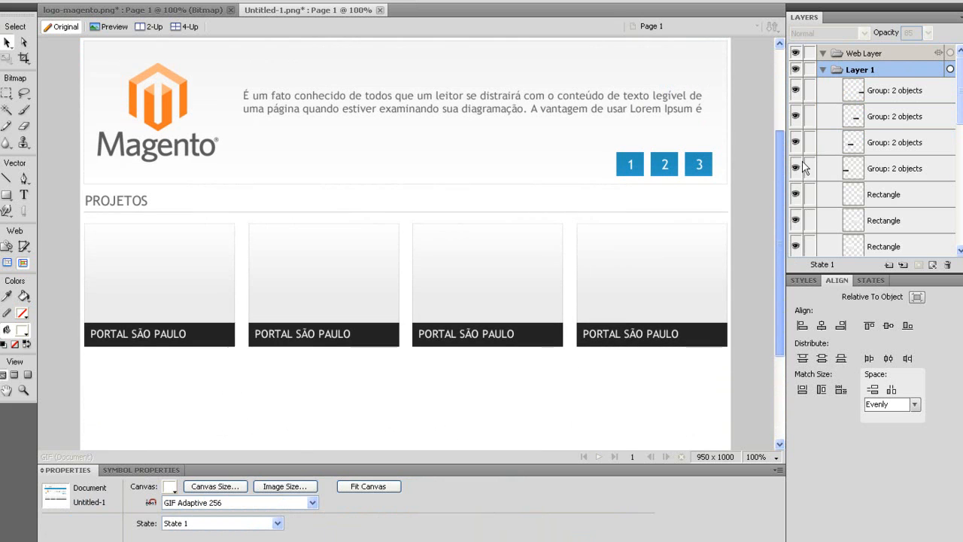
drag(71, 189, 178, 214)
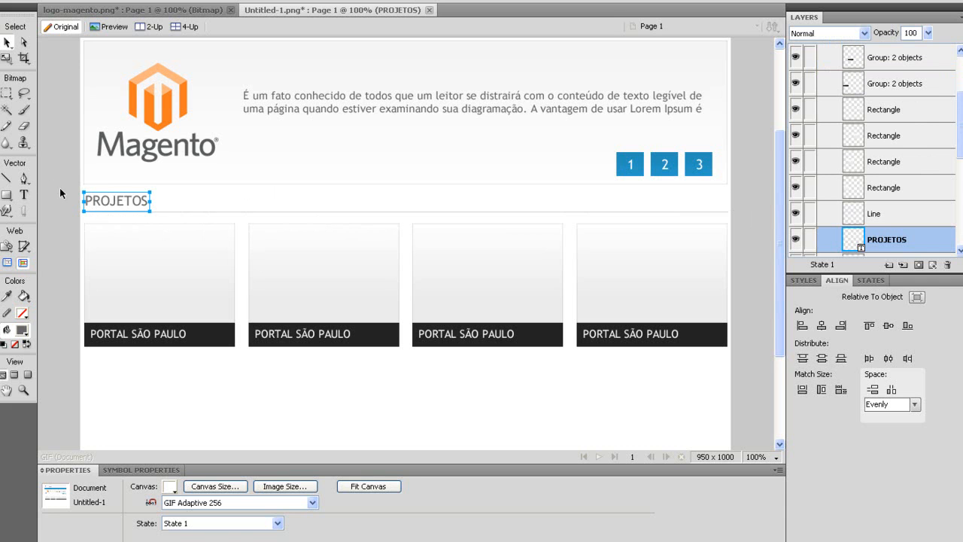
key(p)
click(64, 190)
click(154, 217)
click(7, 43)
click(66, 146)
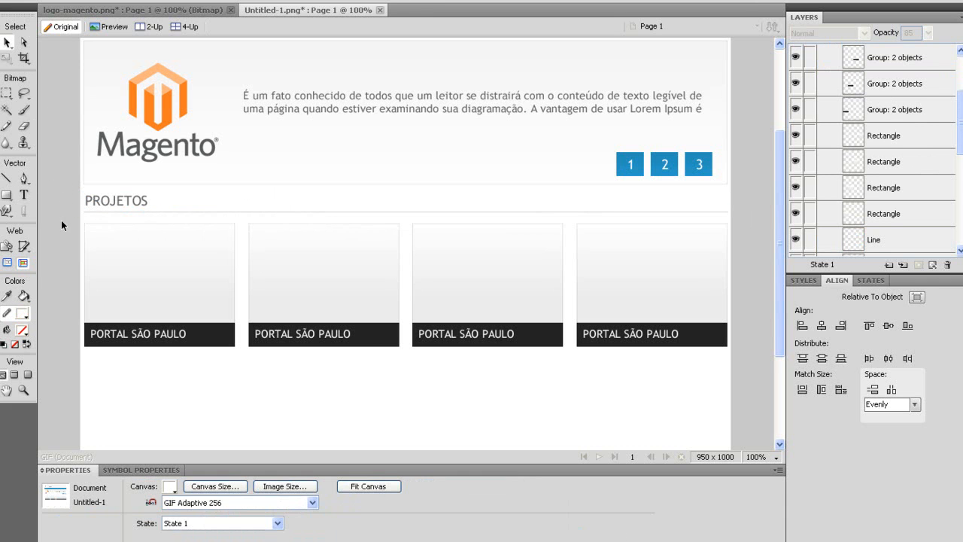
Copy the PROJETOS heading and divider line down to just below the project cards.
drag(73, 195, 232, 215)
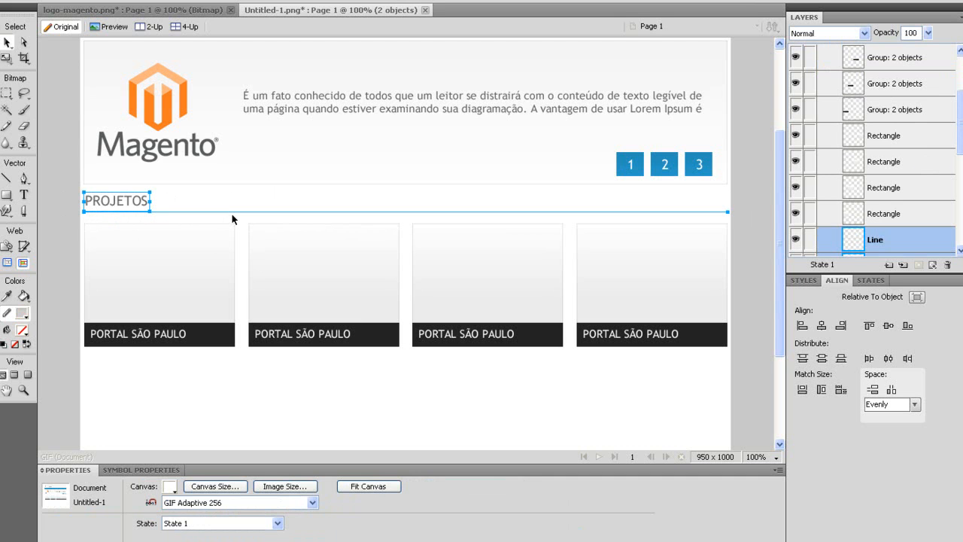
key(shift+Down)
key(shift+Down)
key(shift+Down)
key(shift+Down)
key(shift+Down)
key(shift+Down)
key(shift+Down)
key(shift+Down)
key(shift+Down)
key(shift+Down)
key(shift+Down)
key(shift+Down)
key(shift+Down)
key(shift+Down)
key(shift+Down)
key(shift+Down)
key(shift+Down)
key(shift+Down)
key(shift+Down)
key(shift+Down)
key(shift+Down)
key(shift+Down)
key(shift+Down)
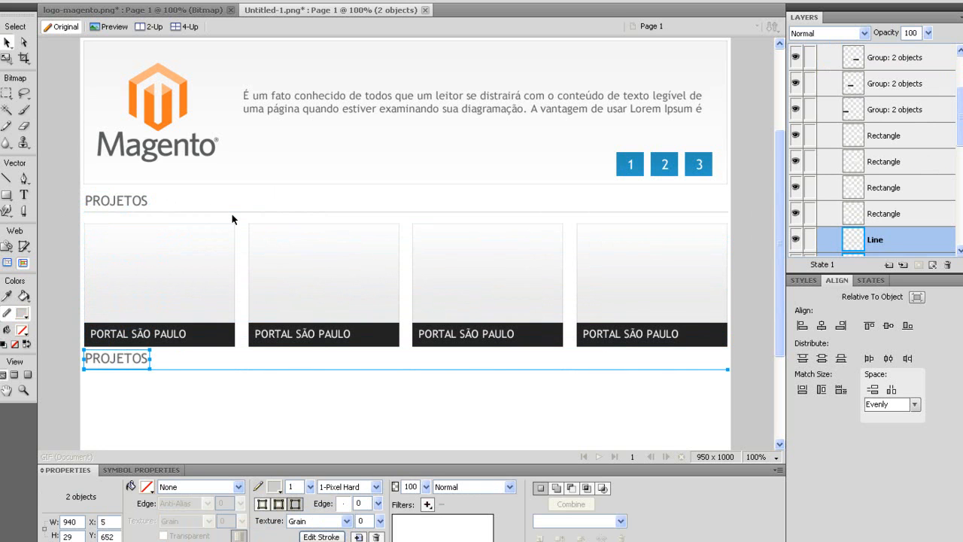
key(shift+Down)
key(shift+Up)
key(Down)
key(Down)
key(Down)
key(Down)
key(Down)
key(Down)
key(Down)
key(Down)
key(Down)
key(Down)
key(Down)
key(Down)
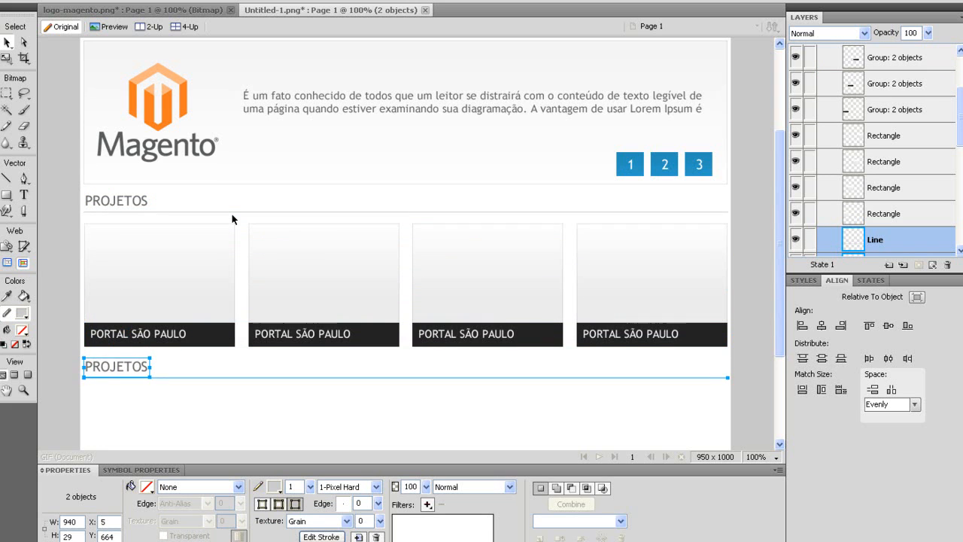
scroll(232, 219, down, 3)
click(163, 307)
click(106, 220)
Change the copied heading text to DEPOIMENTOS.
key(t)
double_click(106, 220)
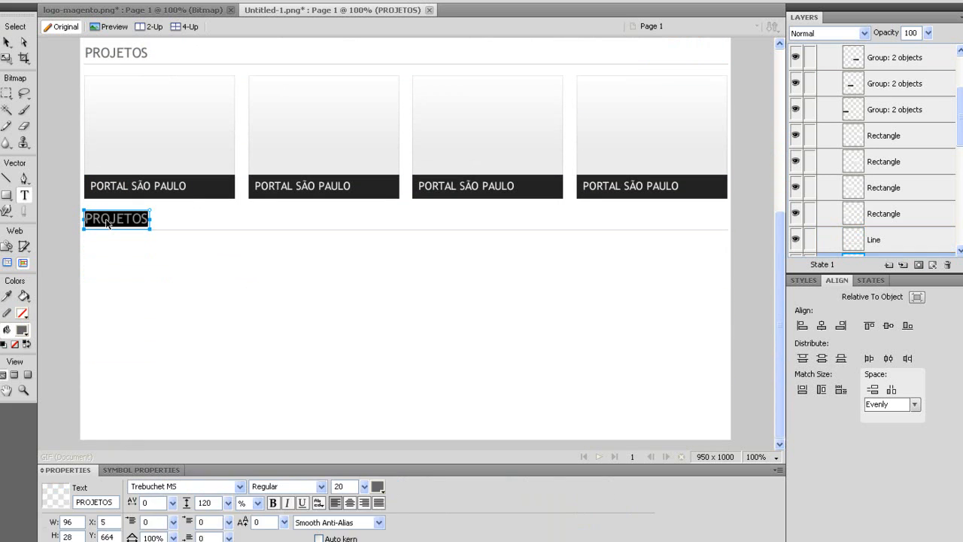
text(DEPOIMENTOS)
click(140, 251)
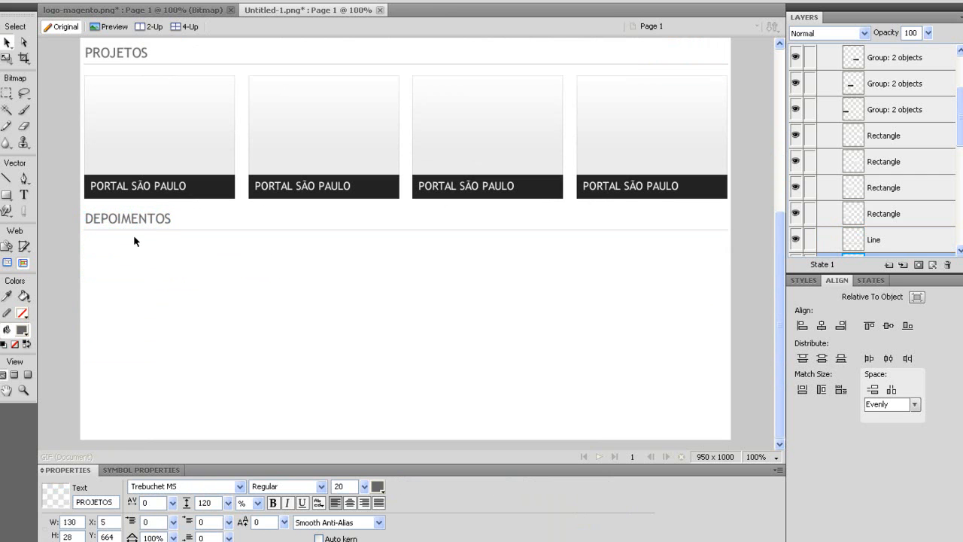
Draw an 80 × 80 grey square beneath the DEPOIMENTOS heading.
drag(6, 195, 37, 204)
mouse_move(85, 243)
mouse_down()
mouse_move(181, 309)
mouse_move(164, 324)
mouse_up()
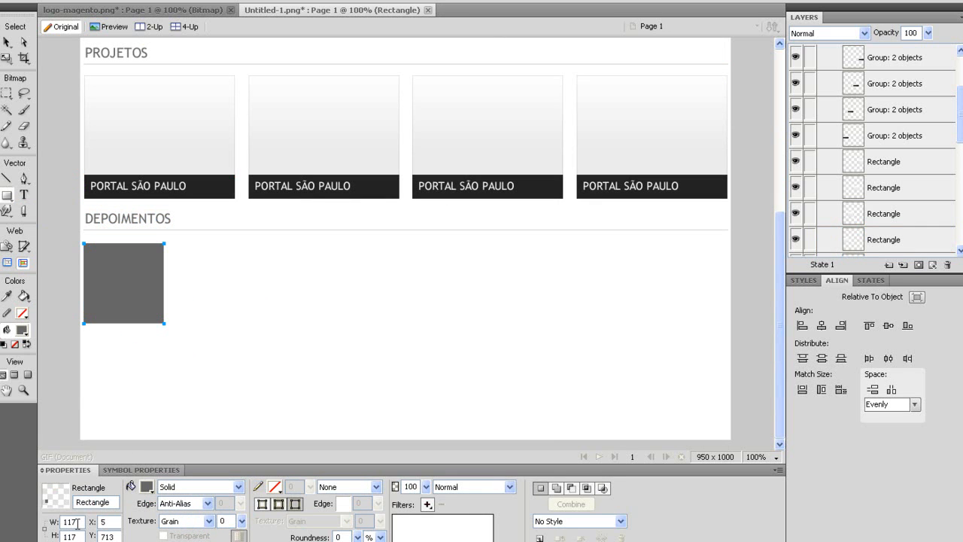
text(80)
key(Tab)
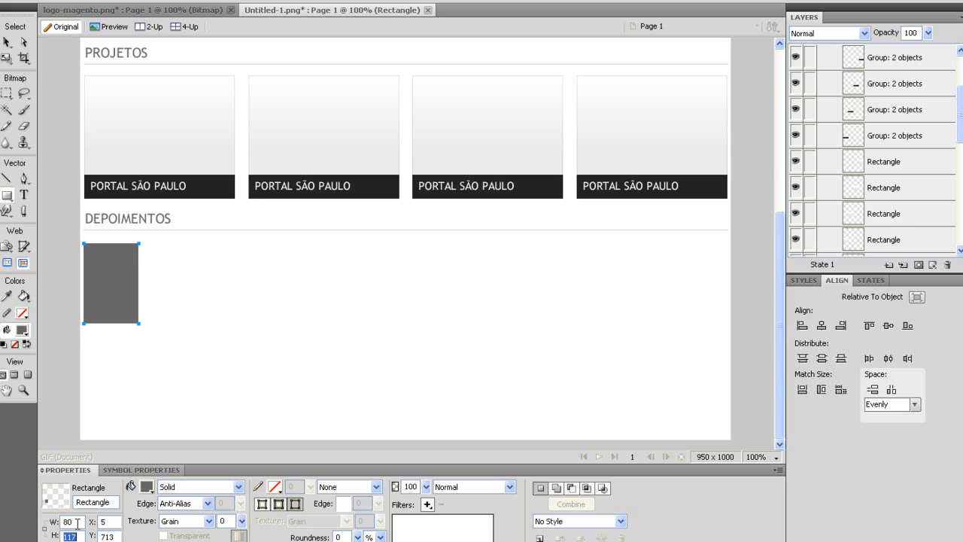
key(Return)
Apply the first saved gradient style to the square and move it up slightly.
click(7, 42)
click(803, 280)
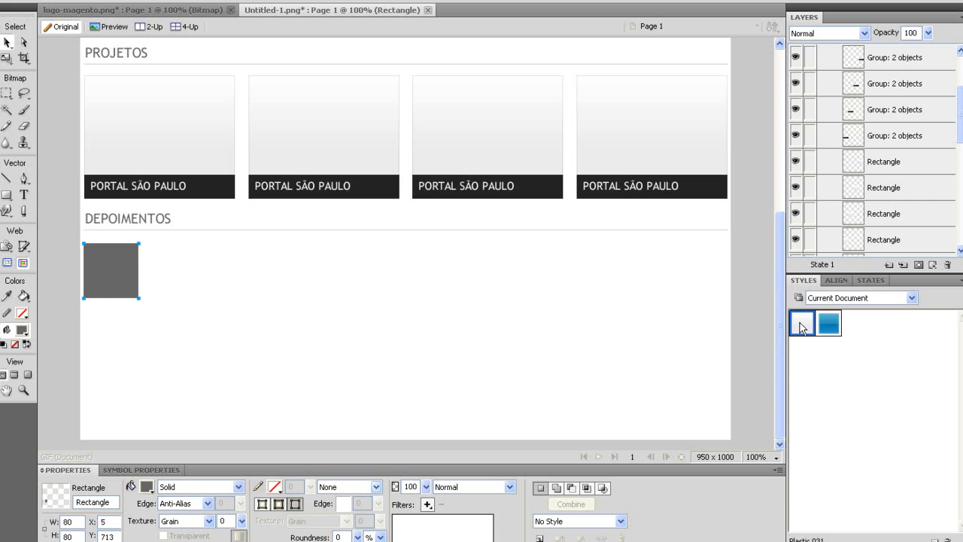
click(802, 323)
drag(125, 267, 125, 261)
Type the author's name in a text box beside the thumbnail.
click(24, 194)
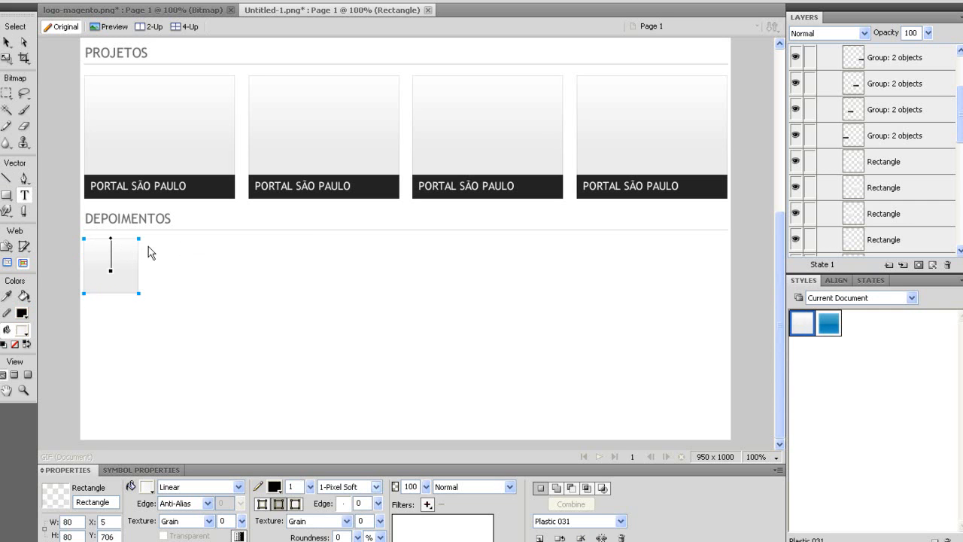
click(147, 248)
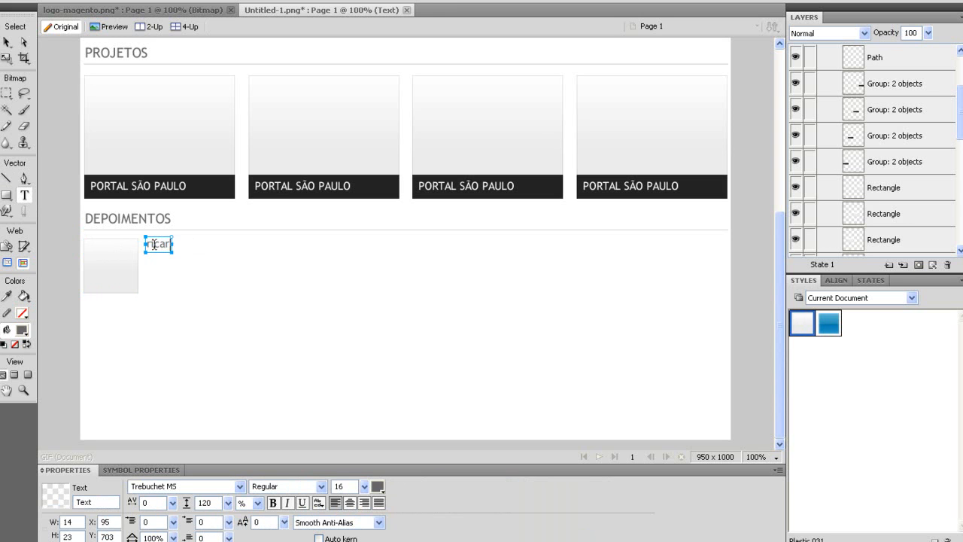
key(ctrl+a)
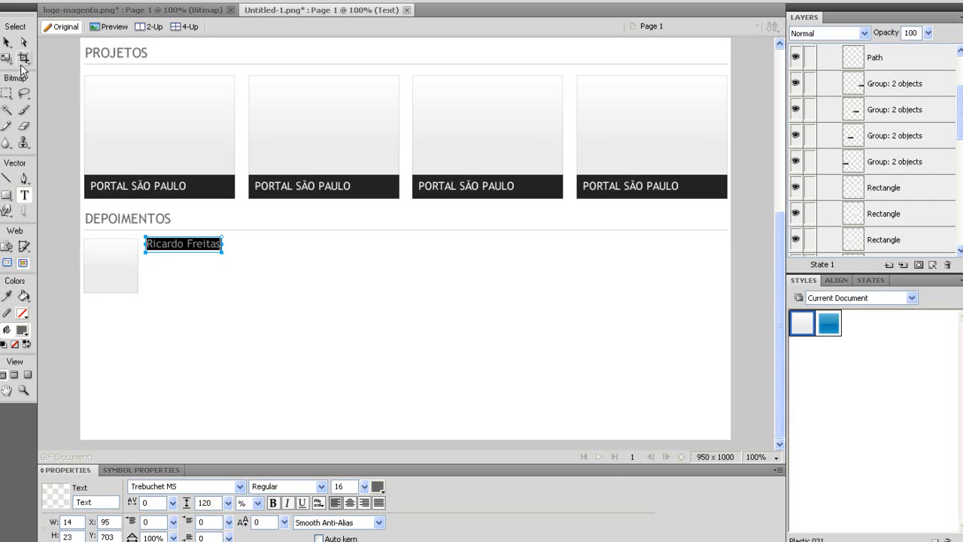
drag(781, 286, 777, 153)
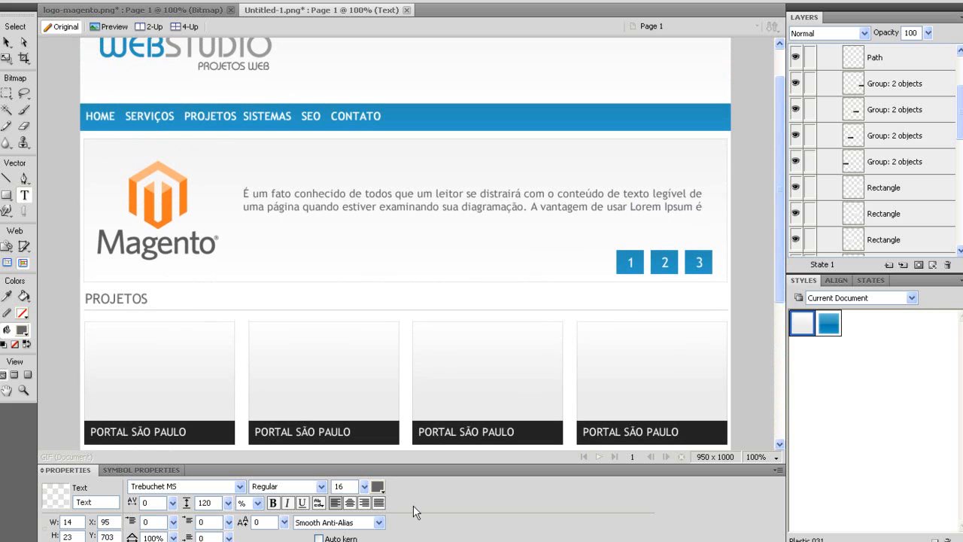
Colour the name with the banner buttons' blue, make it bold and nudge it into place.
click(379, 486)
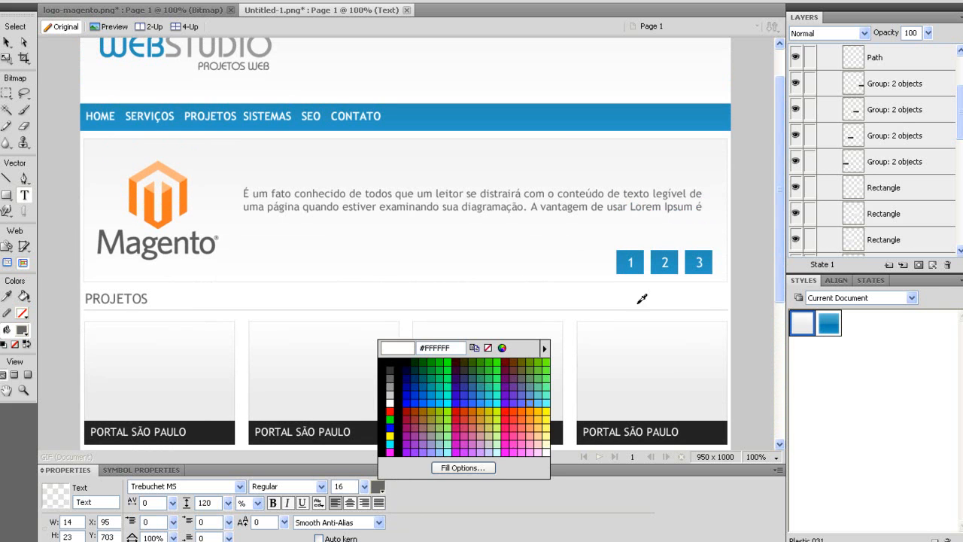
click(638, 262)
key(Escape)
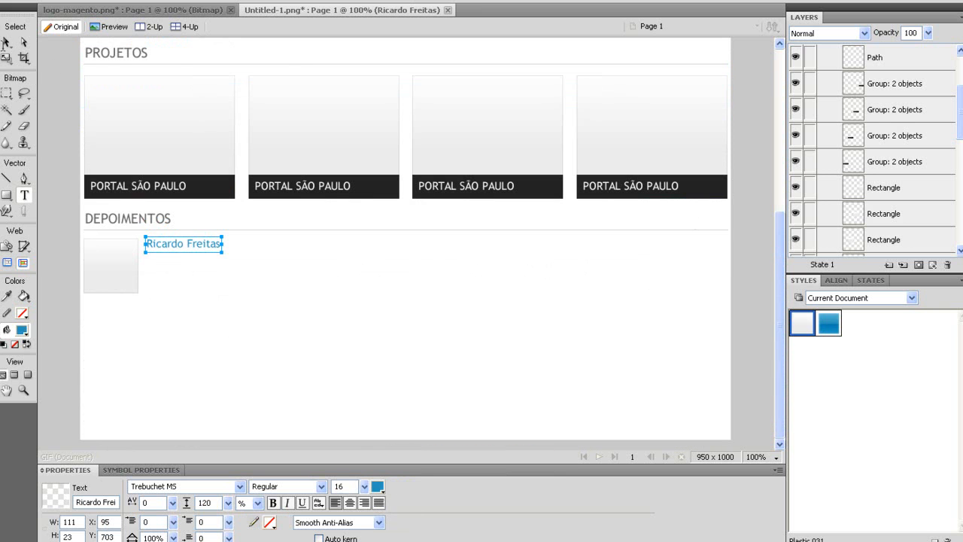
key(v)
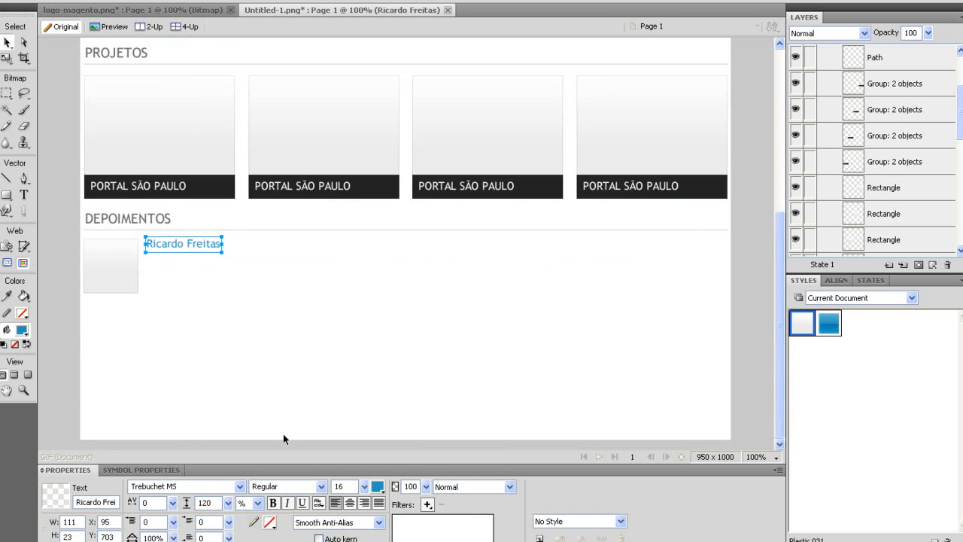
click(273, 502)
drag(173, 246, 168, 247)
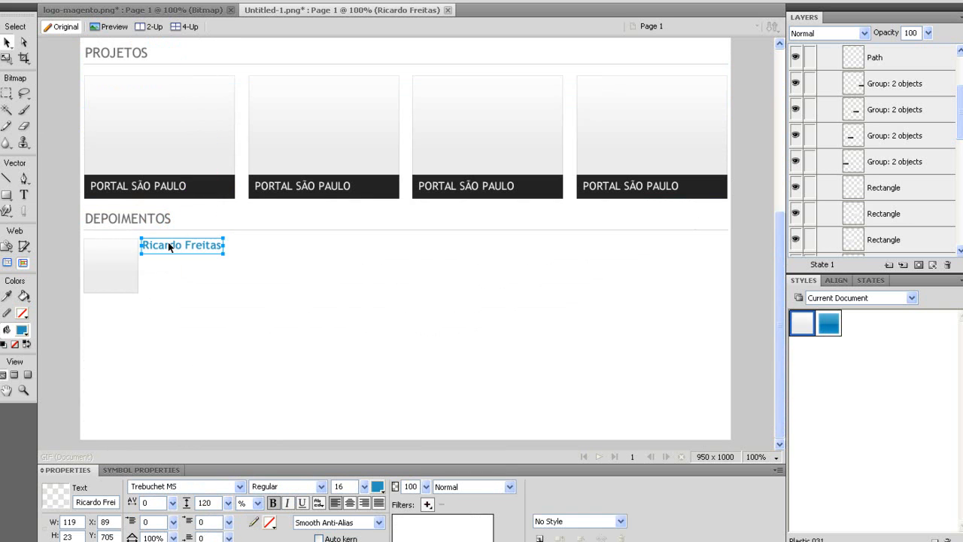
key(Down)
key(Down)
key(Down)
Copy the opening sentences of the sample paragraph from the browser.
key(alt+Tab)
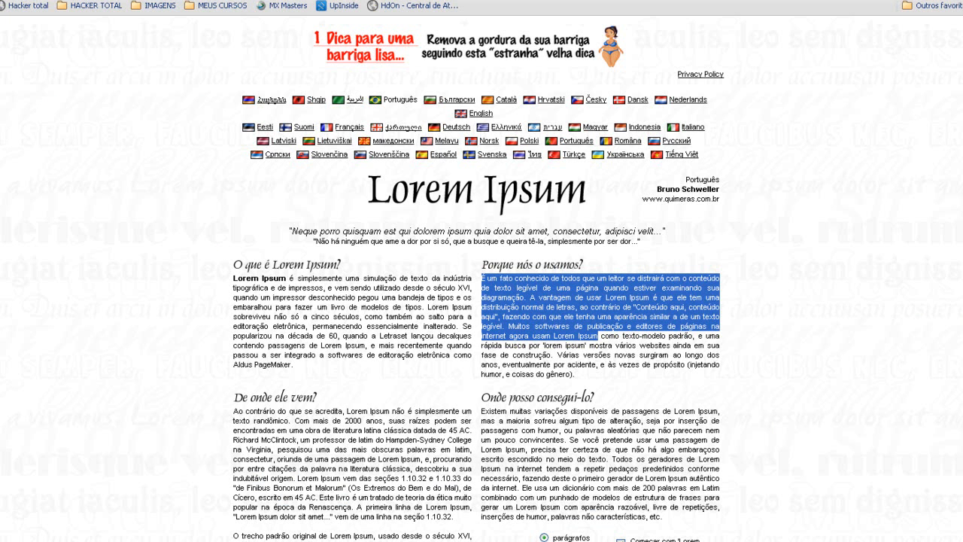
click(487, 279)
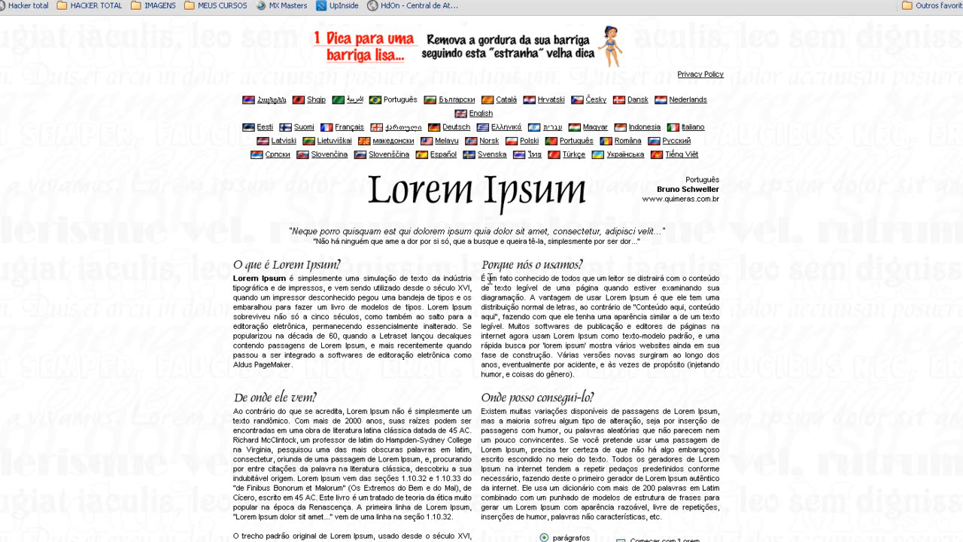
drag(483, 277, 541, 308)
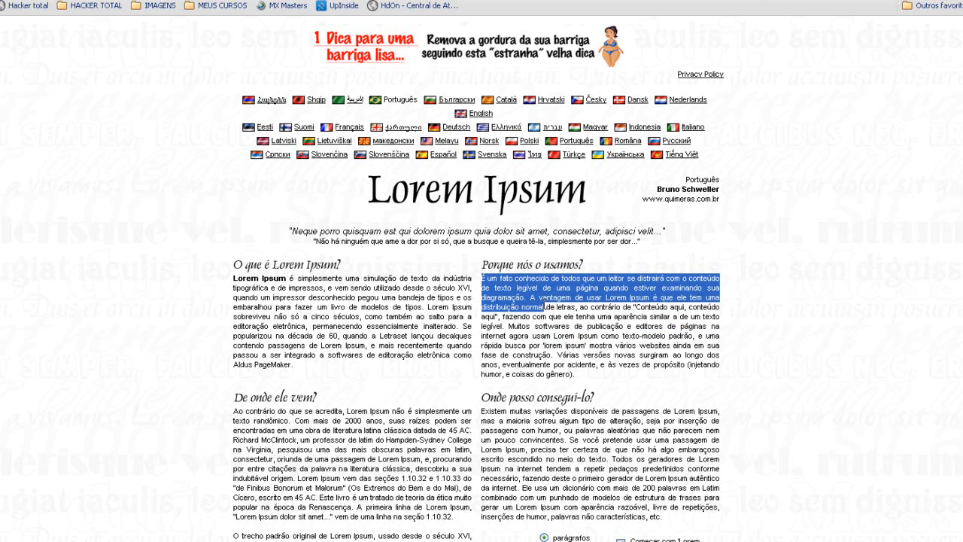
key(alt+Tab)
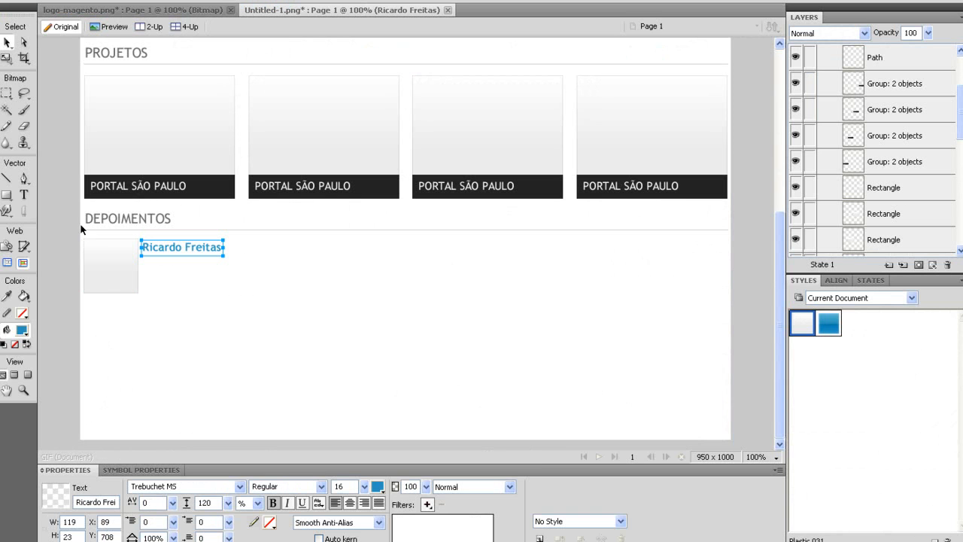
Paste the sample text below the author name and trim it to two lines.
key(t)
click(148, 263)
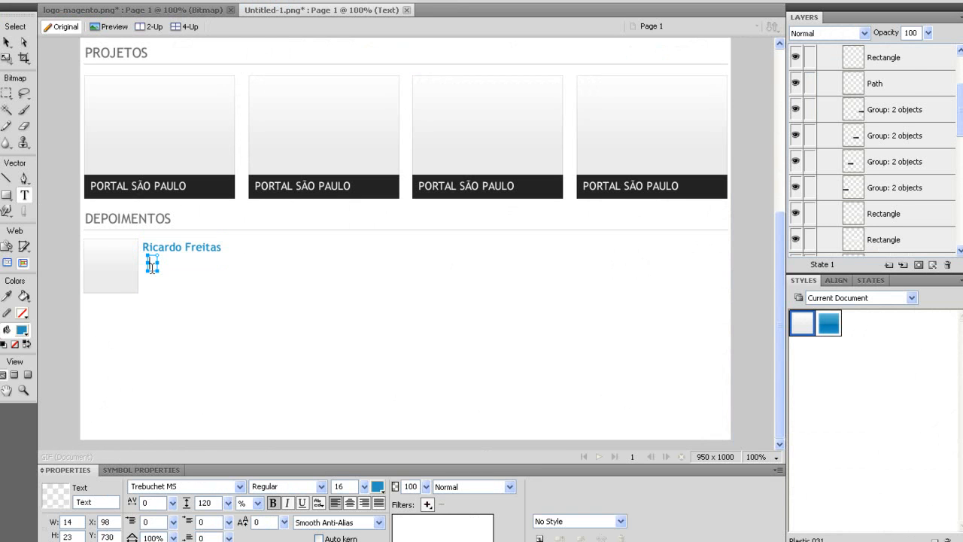
key(ctrl+v)
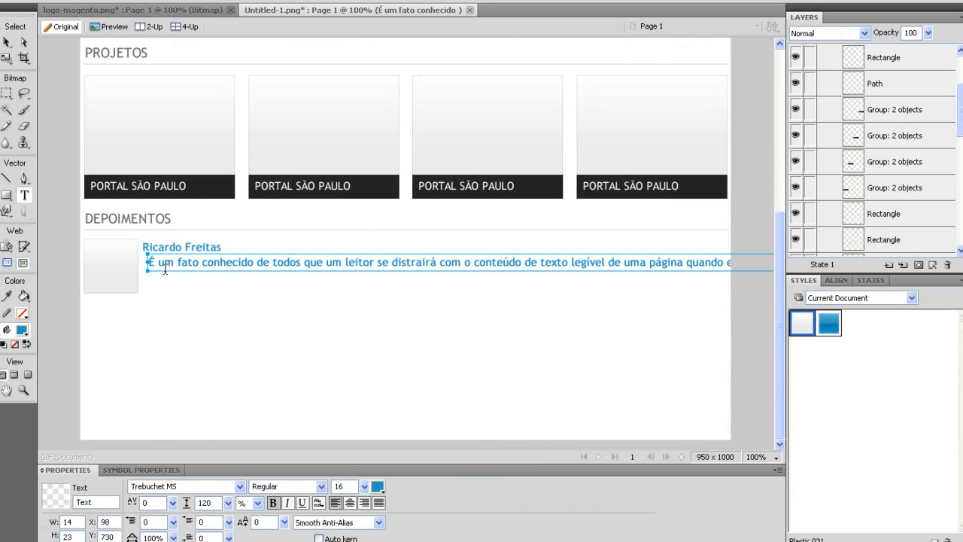
click(461, 262)
key(Return)
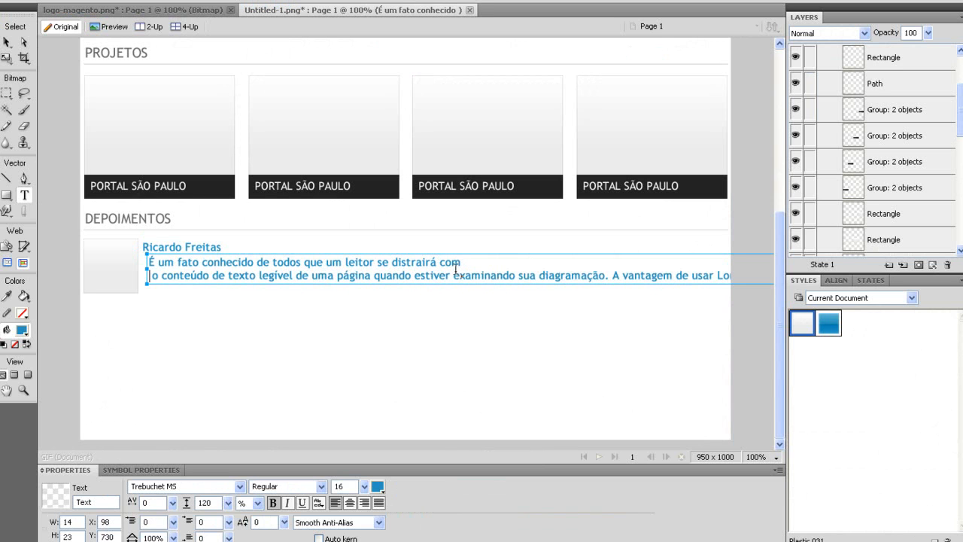
click(375, 262)
key(Return)
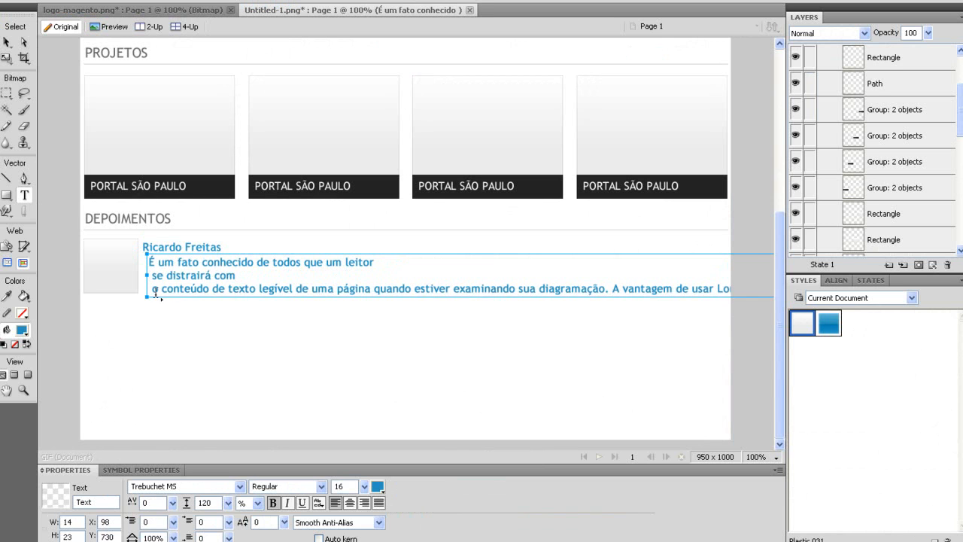
key(BackSpace)
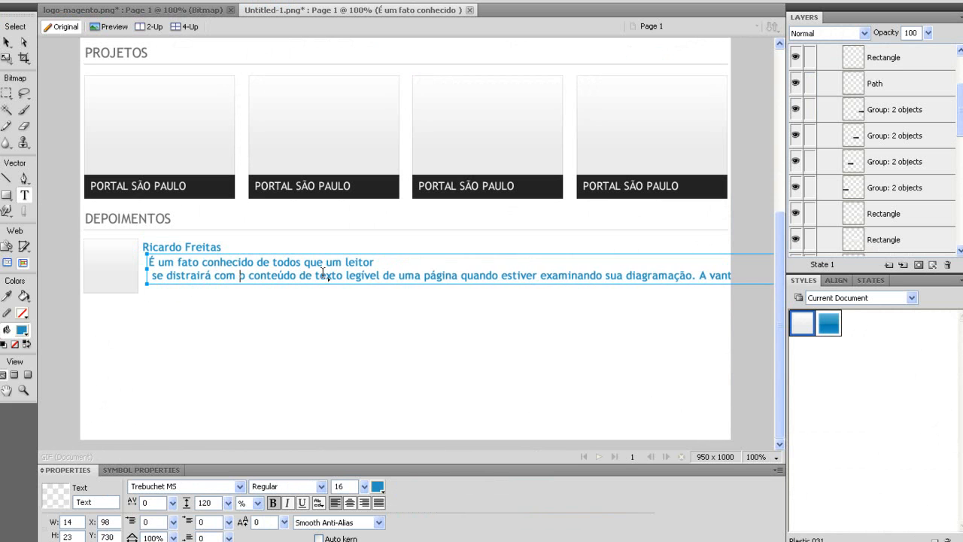
click(343, 276)
key(Return)
drag(148, 289, 841, 307)
key(BackSpace)
key(BackSpace)
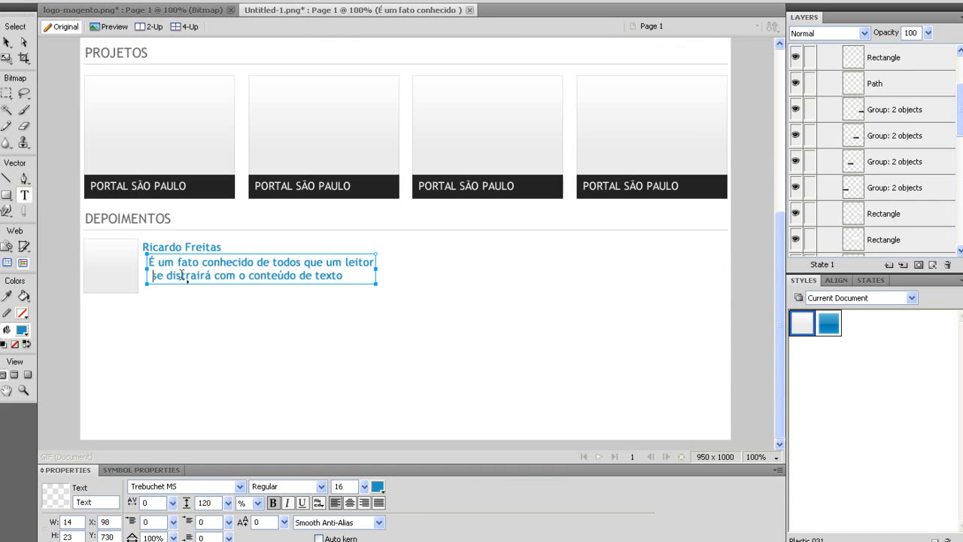
Make the quote grey #666666, non-bold, size 15, and position it under the name.
drag(354, 277, 90, 263)
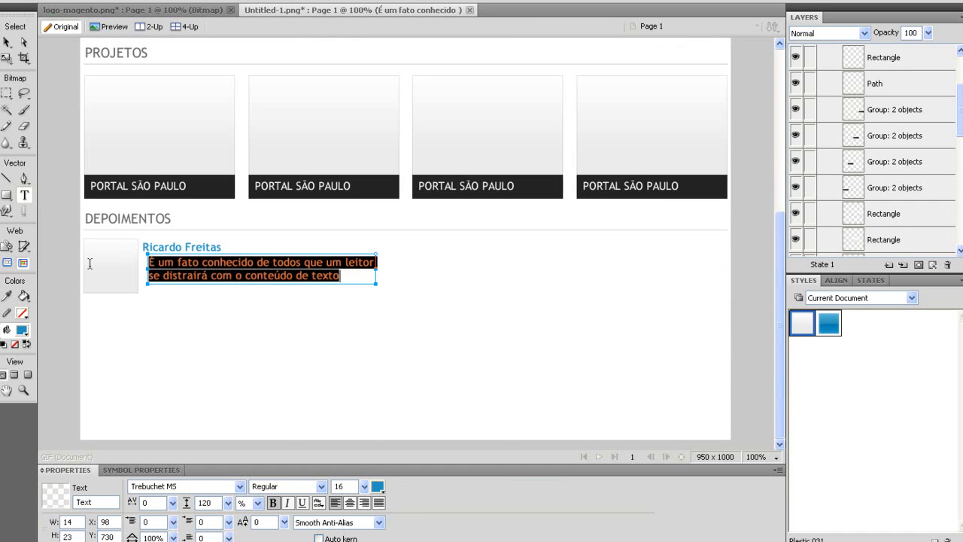
click(377, 486)
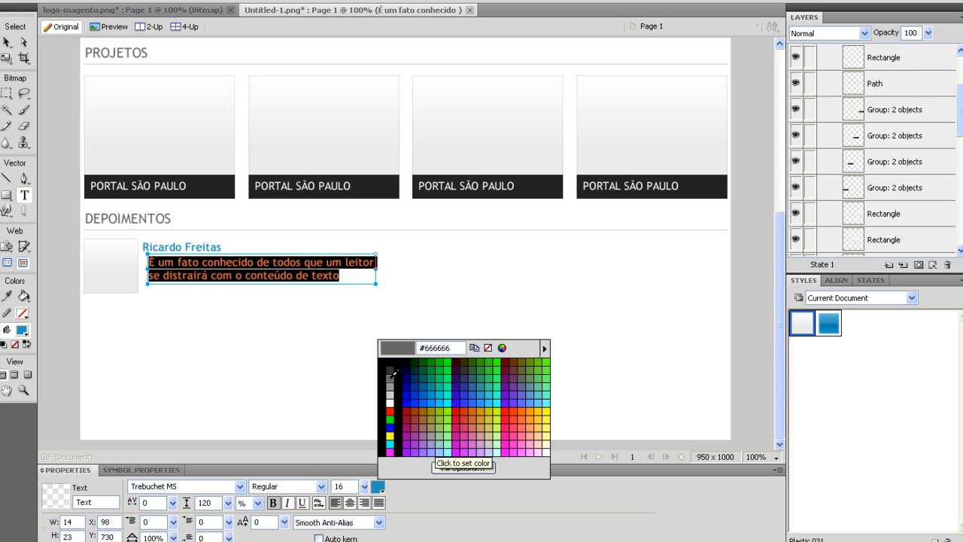
click(391, 377)
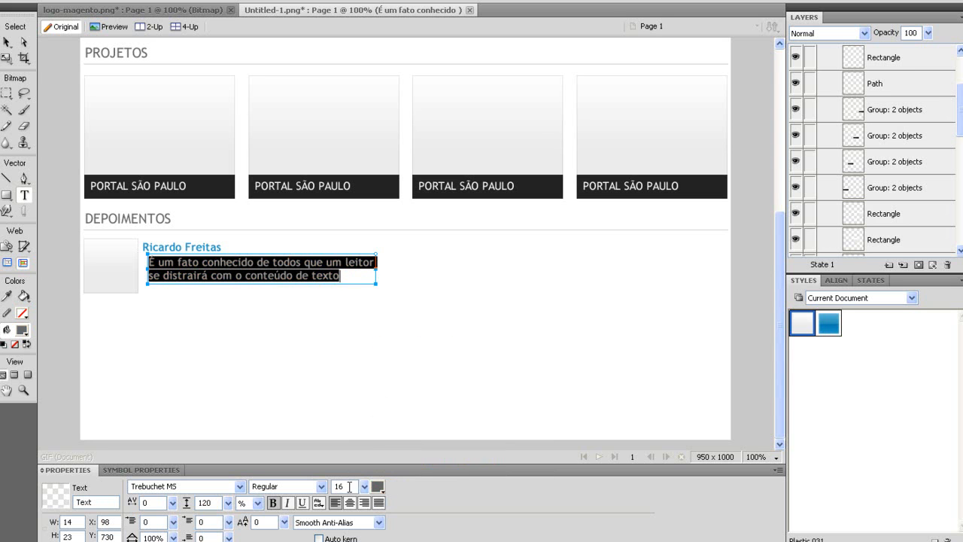
click(275, 504)
click(365, 487)
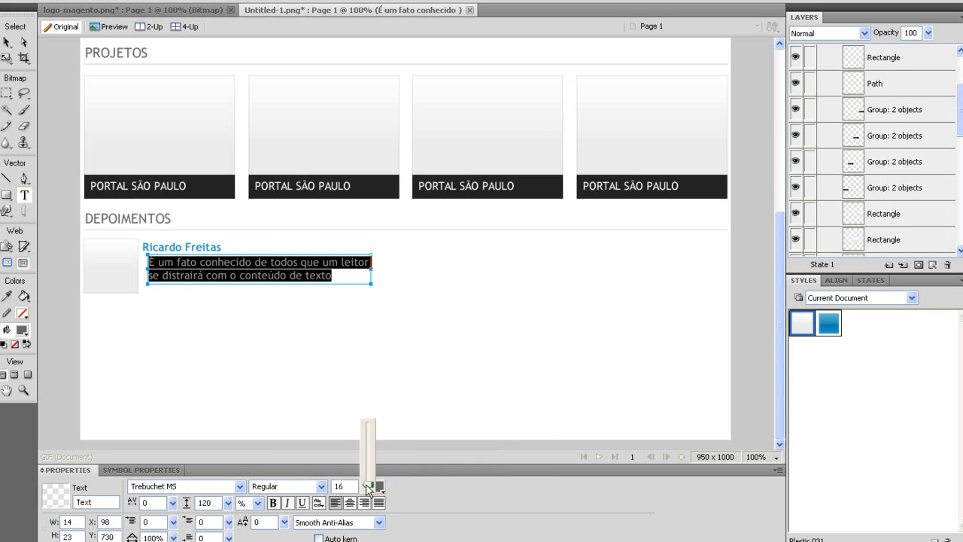
click(9, 43)
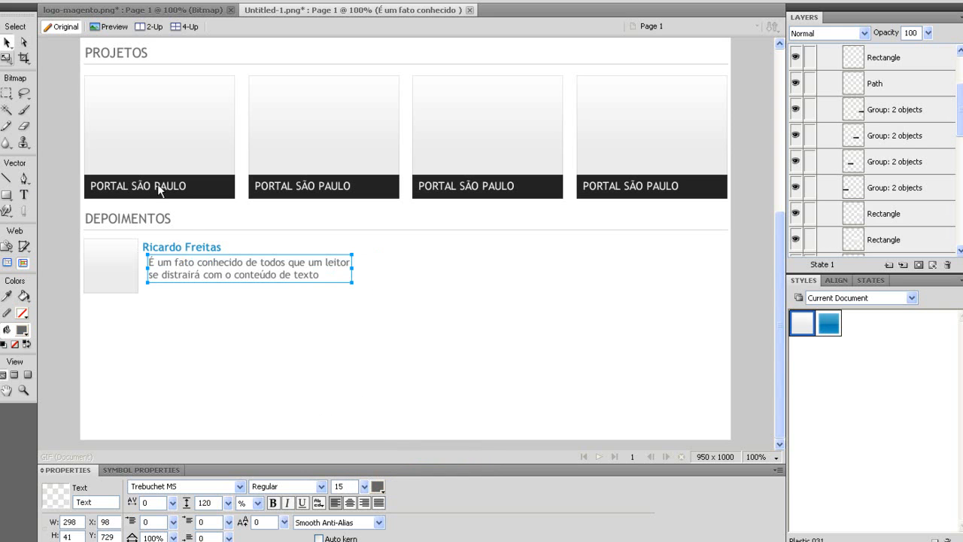
drag(180, 264, 179, 266)
key(Down)
key(Down)
key(Down)
key(Down)
Group the testimonial's thumbnail, name and quote, and place a copy below it.
drag(477, 358, 47, 236)
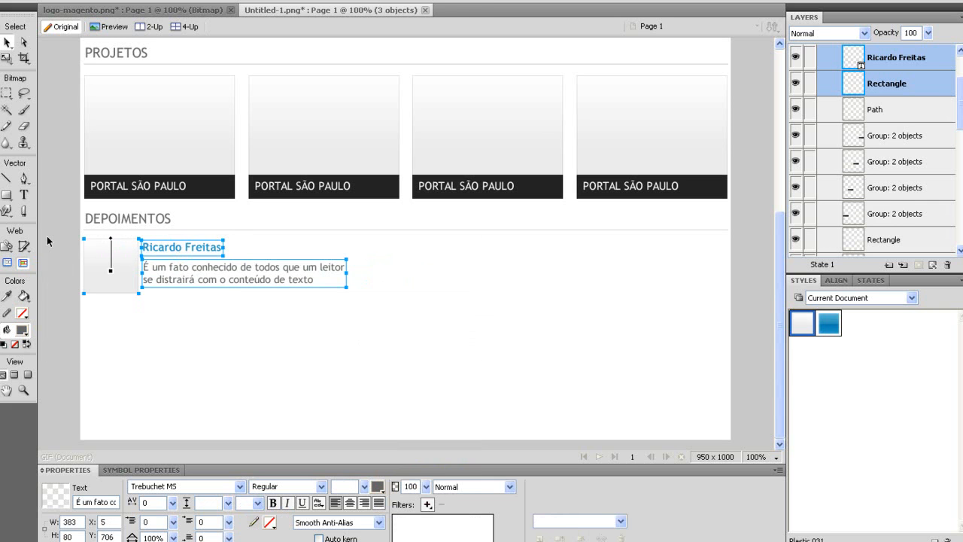
key(ctrl+g)
key(ctrl+c)
key(ctrl+v)
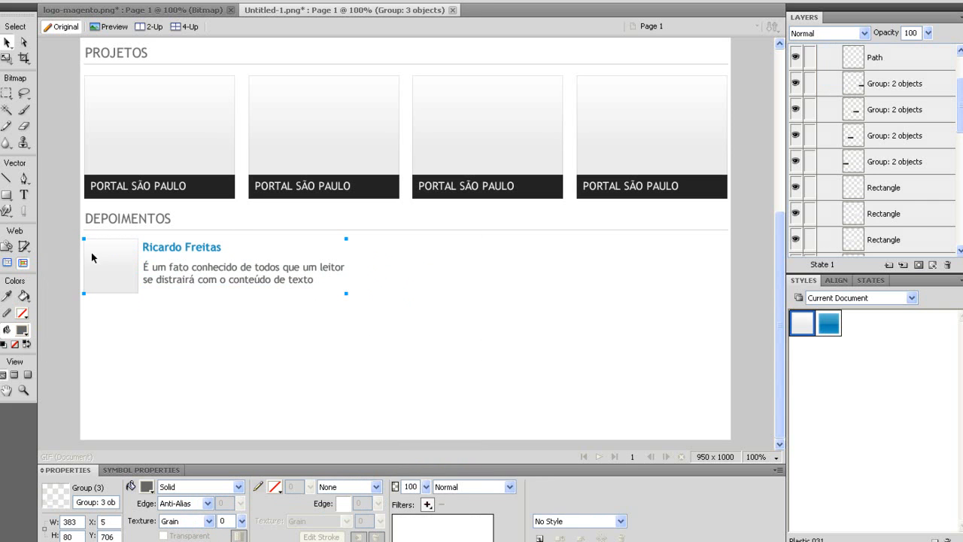
drag(120, 256, 120, 327)
Duplicate both testimonials into a right-hand column to form the 2x2 grid.
click(118, 265)
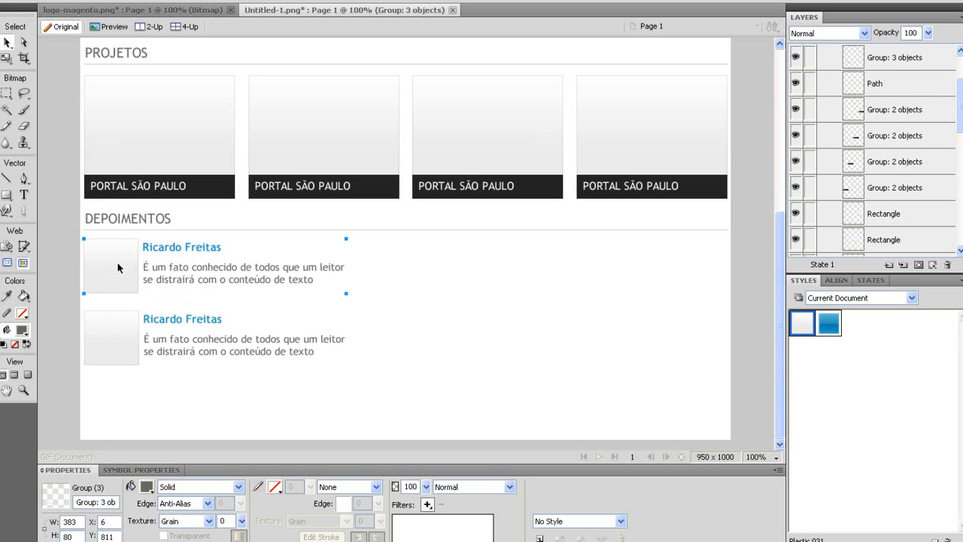
click(109, 344)
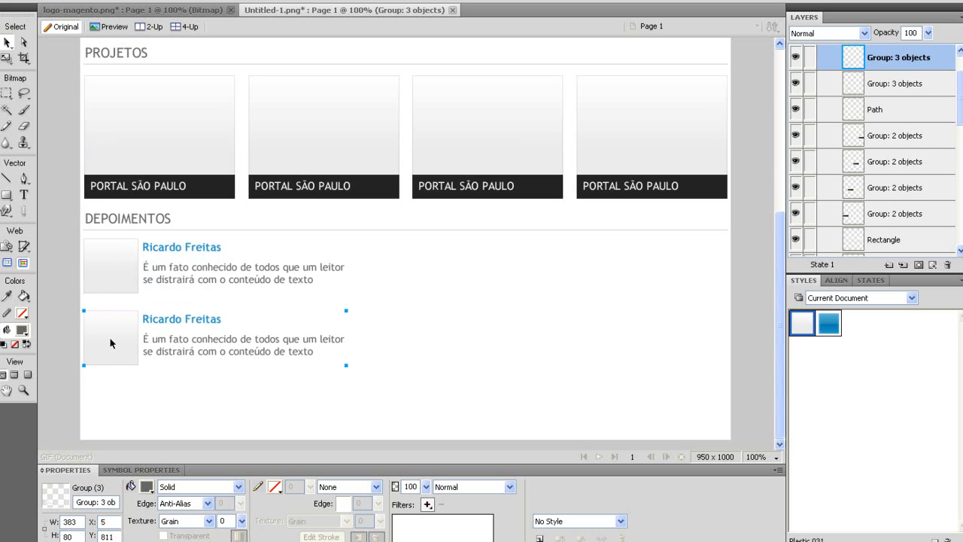
shift+click(121, 268)
drag(100, 262, 432, 268)
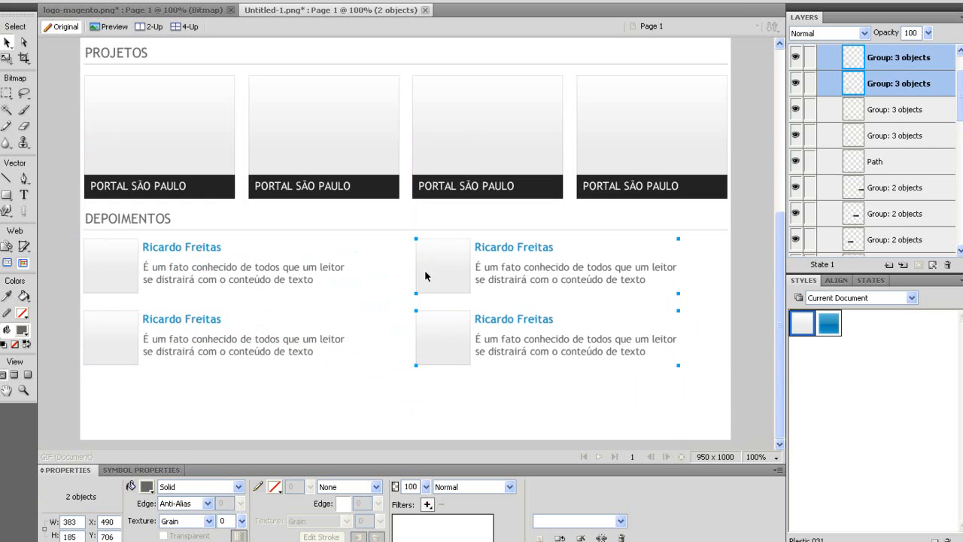
Draw a rectangle bar across the bottom of the page for the footer.
click(7, 195)
click(58, 208)
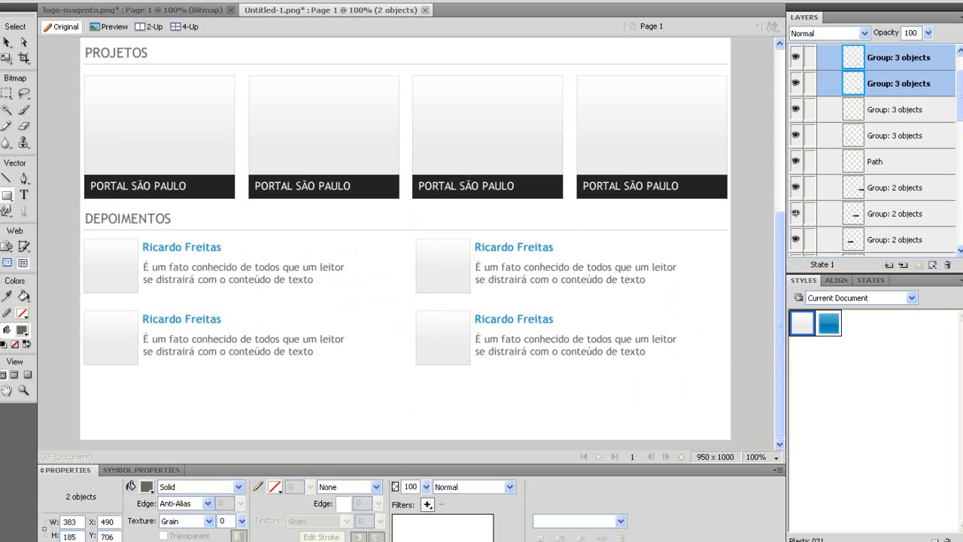
key(ctrl+d)
drag(124, 435, 756, 387)
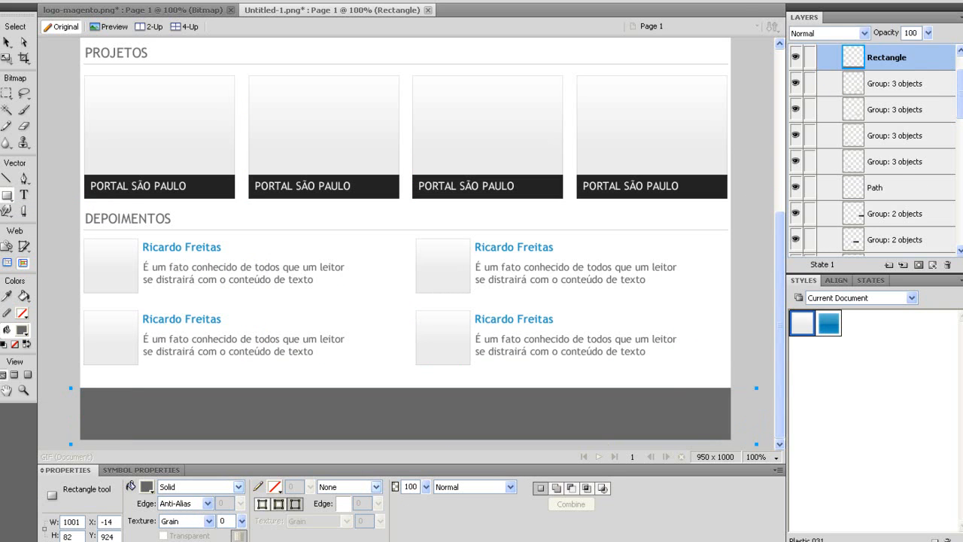
Size the footer bar to 950×80 and position it at X 0, Y 920.
double_click(75, 521)
text(950)
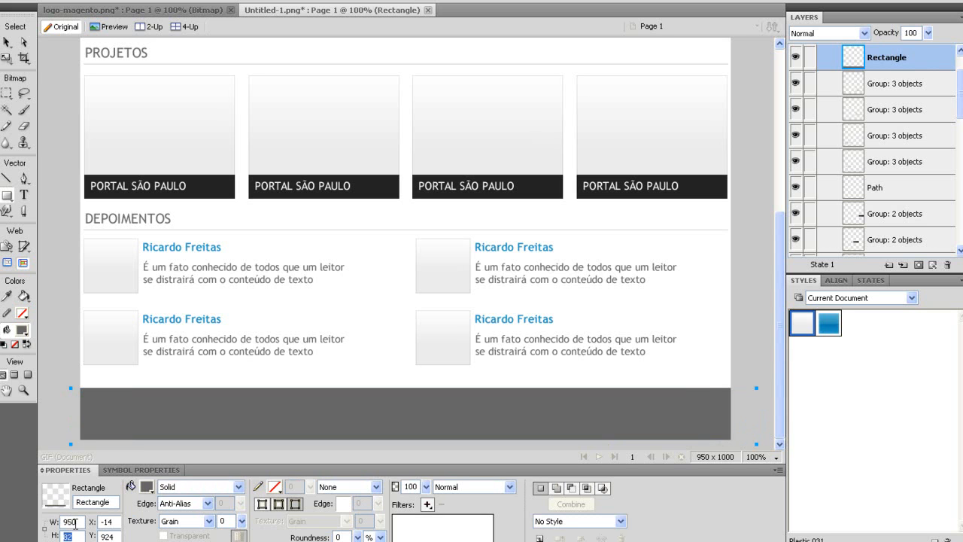
key(Tab)
text(8)
key(Tab)
key(Tab)
key(Tab)
text(9)
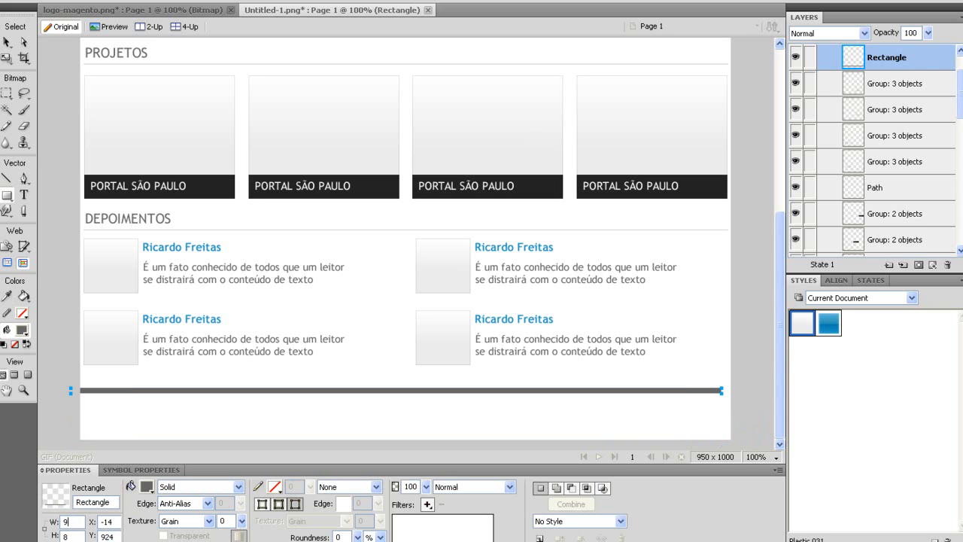
key(Tab)
text(0)
key(Tab)
key(Tab)
key(Tab)
text(90)
key(Tab)
key(Tab)
key(Tab)
key(Tab)
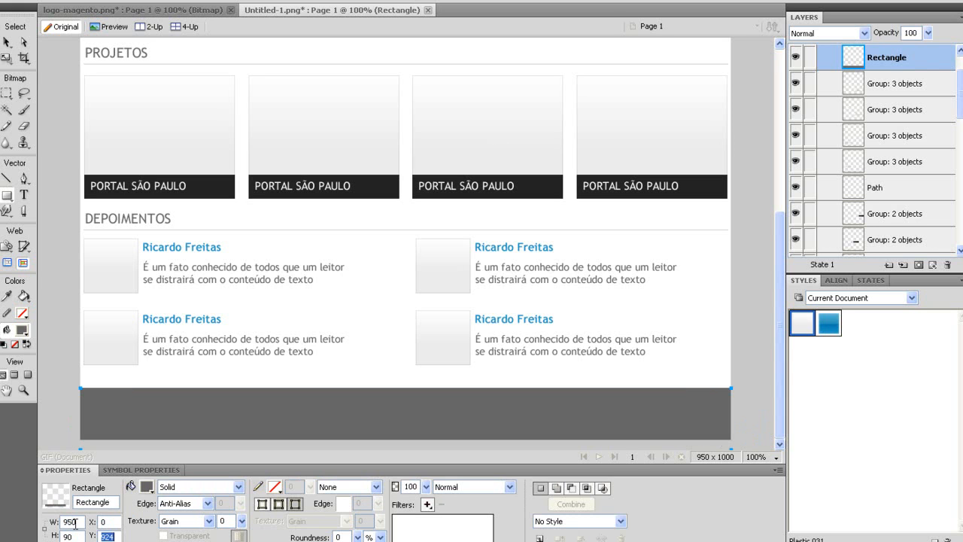
text(8)
click(4, 43)
key(Up)
key(Up)
key(Up)
key(Up)
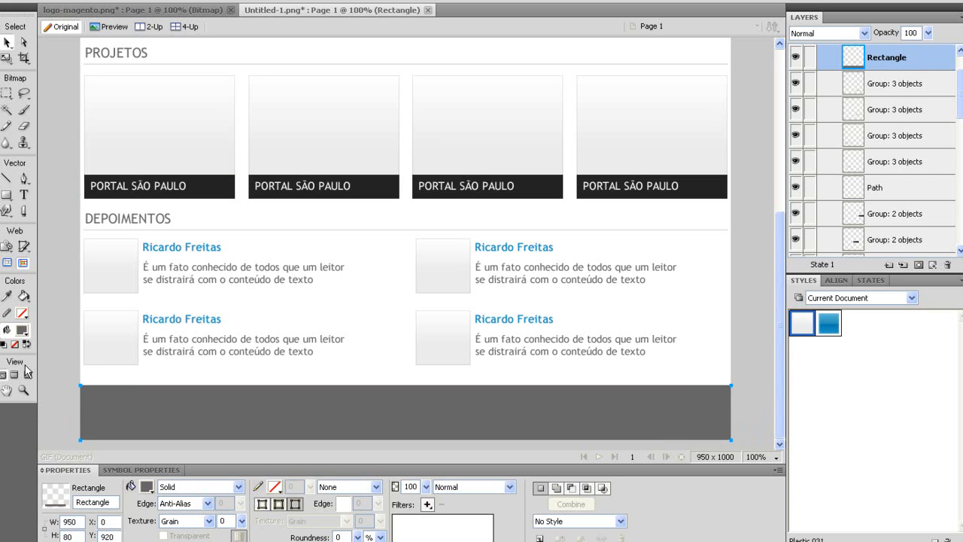
Apply the Plastic 031 style, set stroke to None, and shift the gradient for even grey.
click(811, 324)
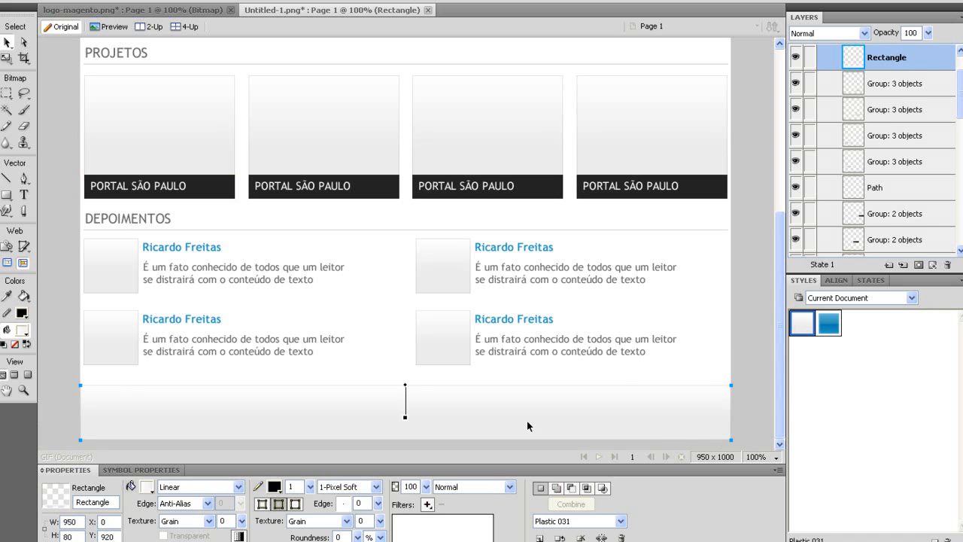
click(339, 493)
click(340, 306)
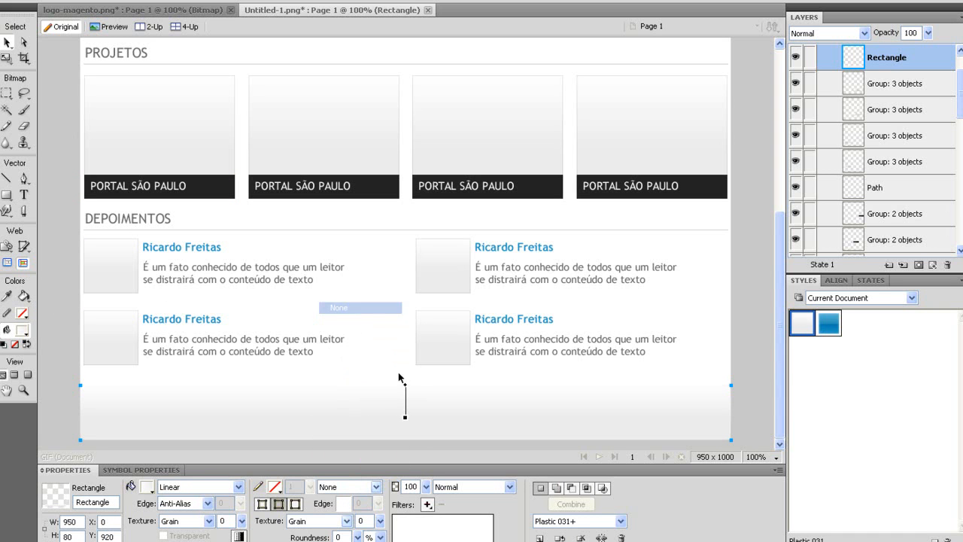
drag(404, 377, 404, 354)
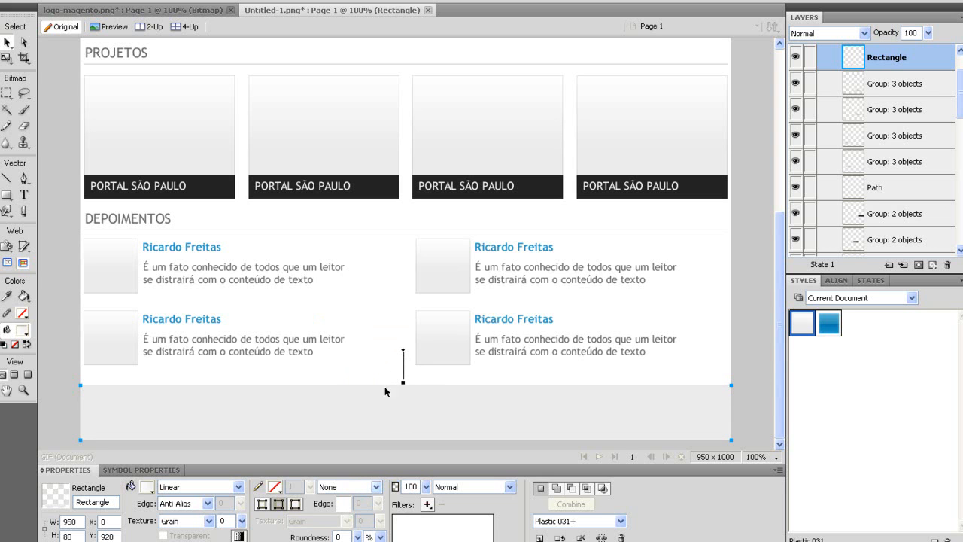
click(361, 372)
click(24, 197)
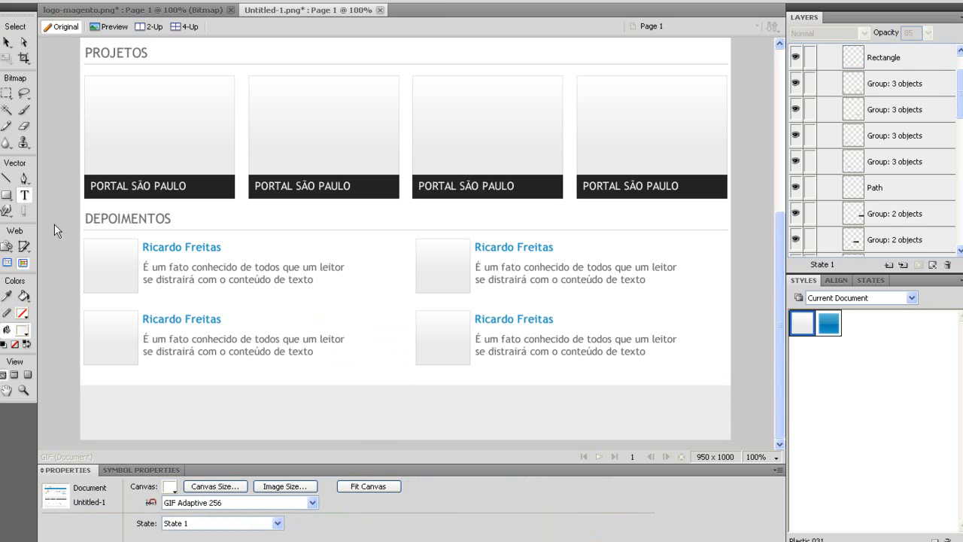
click(369, 414)
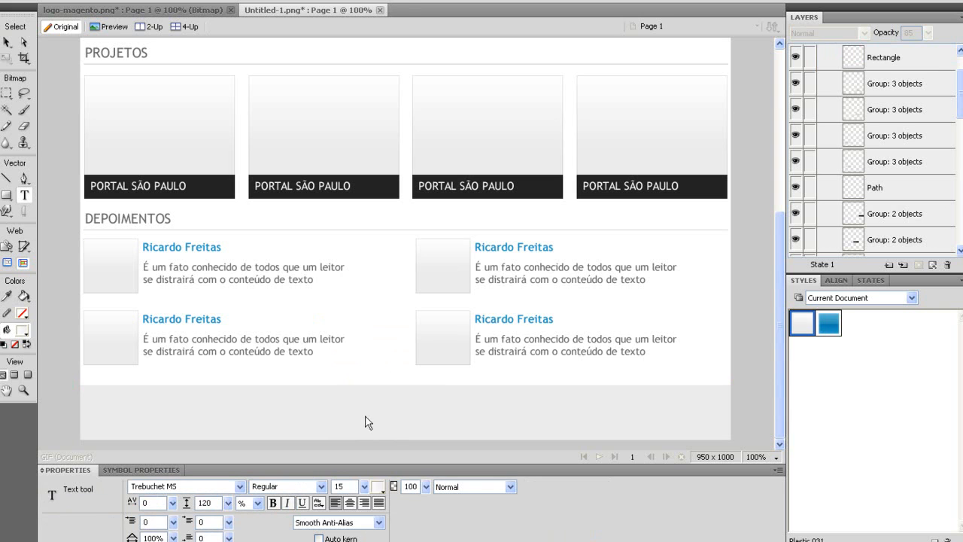
text(www.webstudio.com.br)
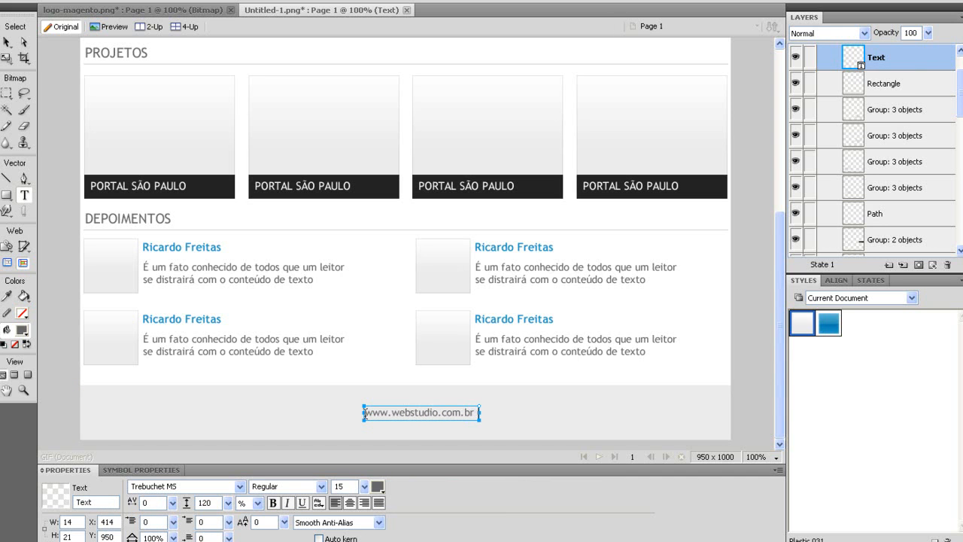
text( - todos os direito)
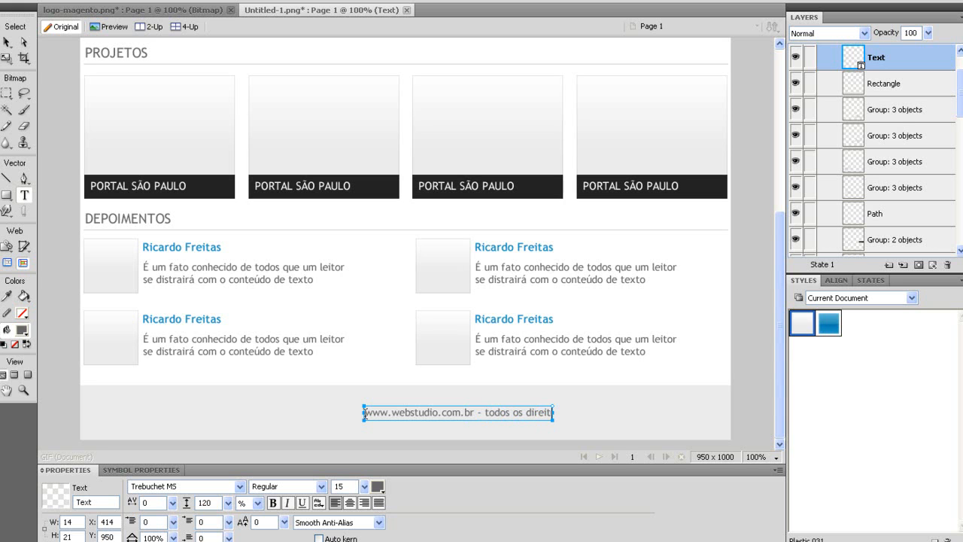
text(s serve)
key(BackSpace)
key(BackSpace)
key(BackSpace)
key(BackSpace)
key(BackSpace)
text(reservados)
Set the footer line's font size to 17.
key(ctrl+a)
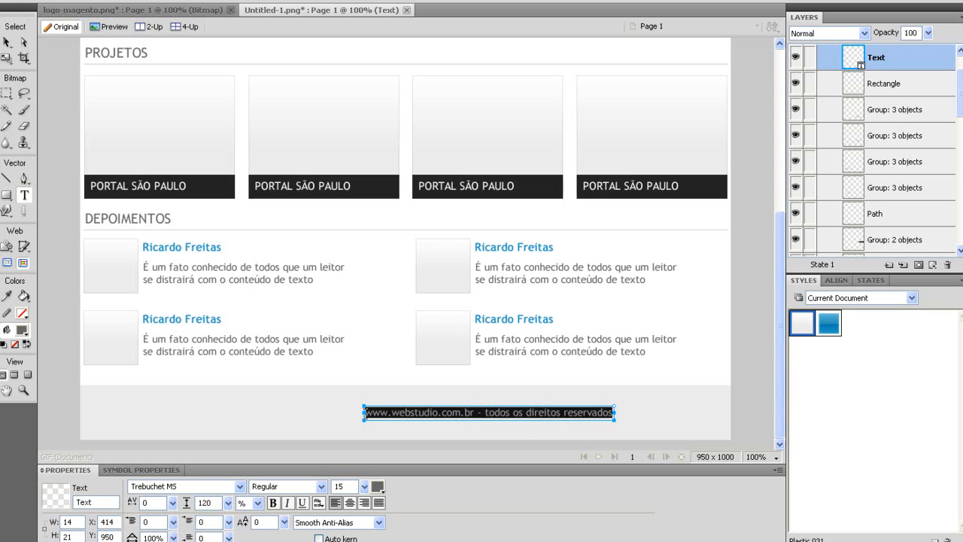
drag(365, 487, 368, 489)
click(9, 45)
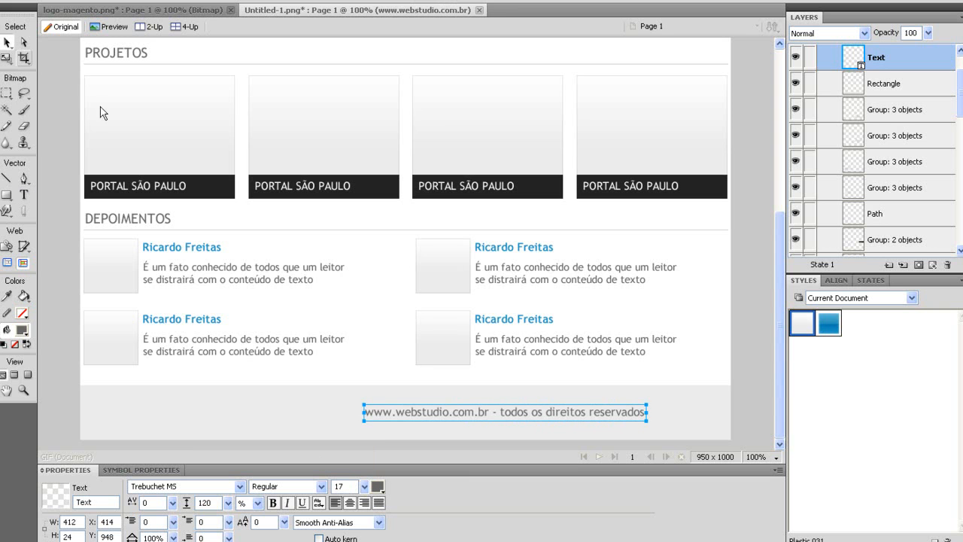
Centre the copyright line horizontally on the canvas and vertically within the footer bar.
shift+click(197, 393)
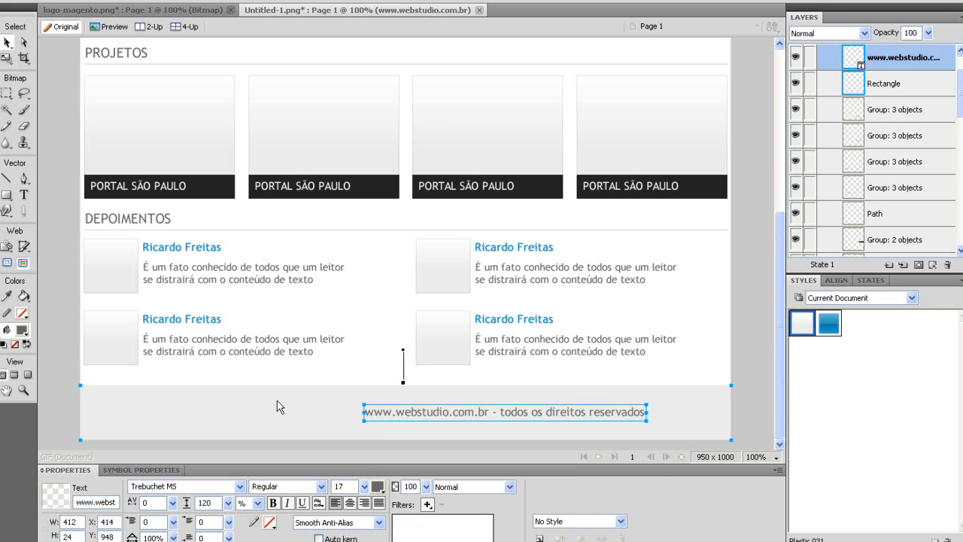
click(836, 284)
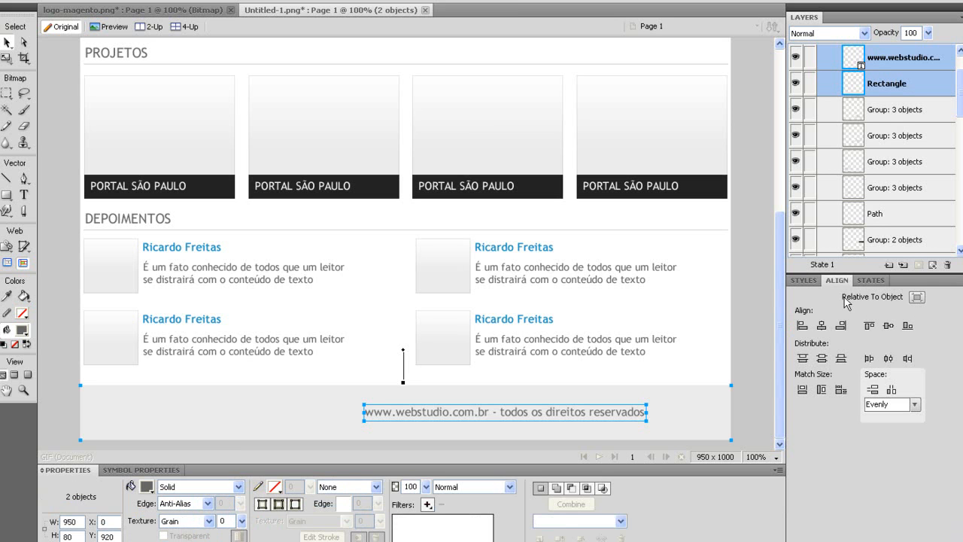
click(917, 299)
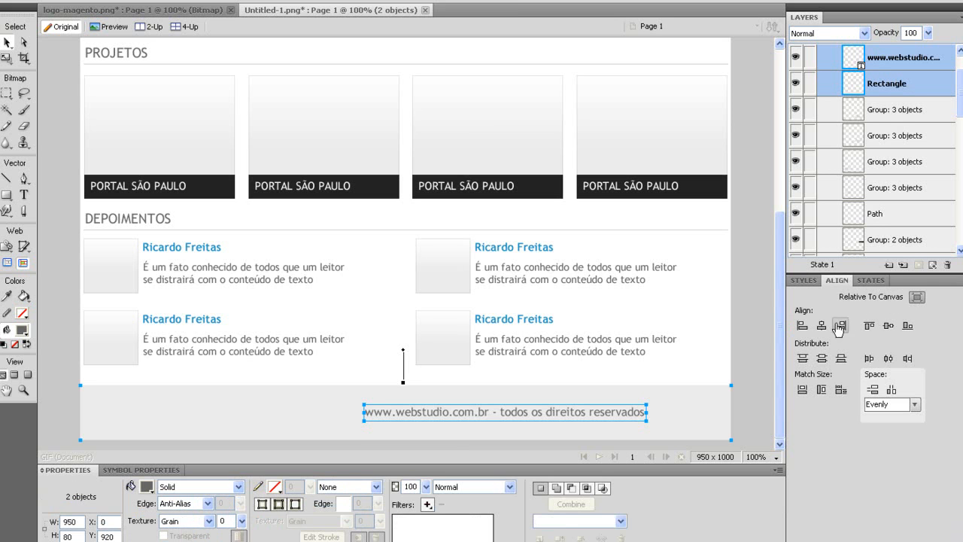
click(822, 326)
click(917, 298)
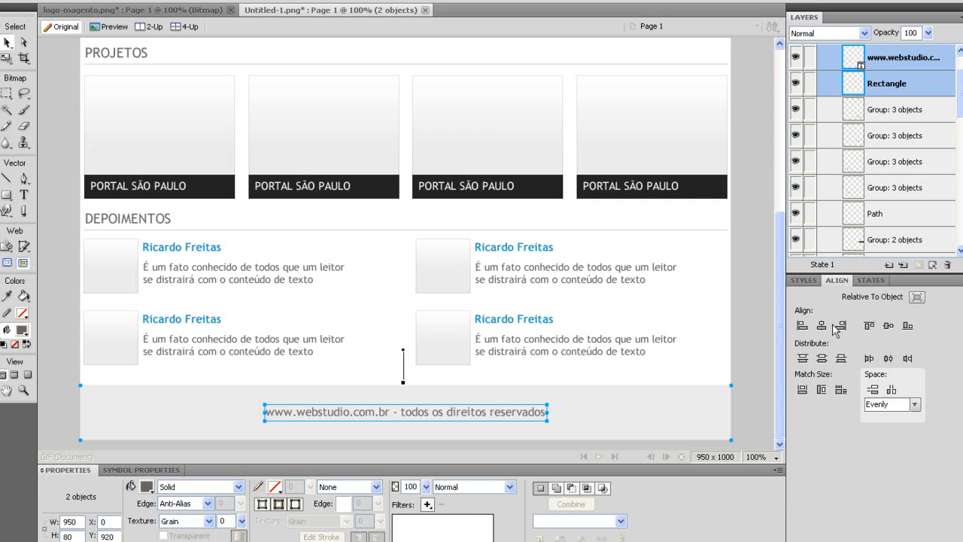
click(884, 329)
click(620, 379)
click(497, 413)
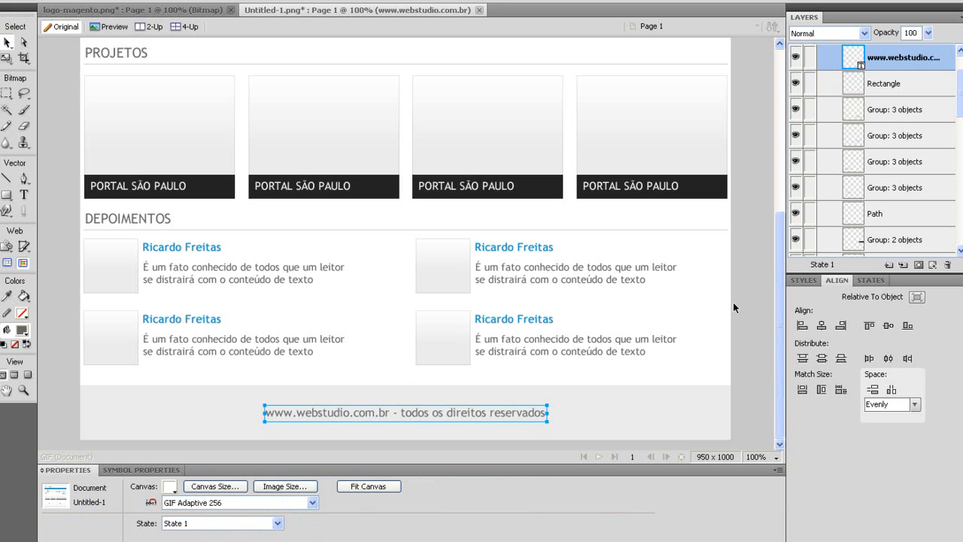
Scroll through the mockup, checking the banner's number 2 button and the project cards.
click(754, 333)
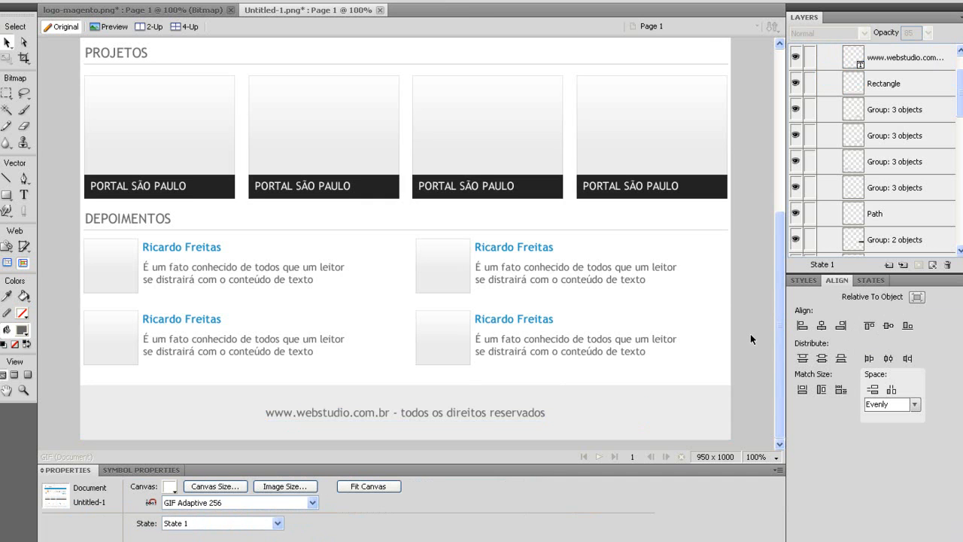
scroll(750, 334, up, 5)
scroll(625, 303, up, 4)
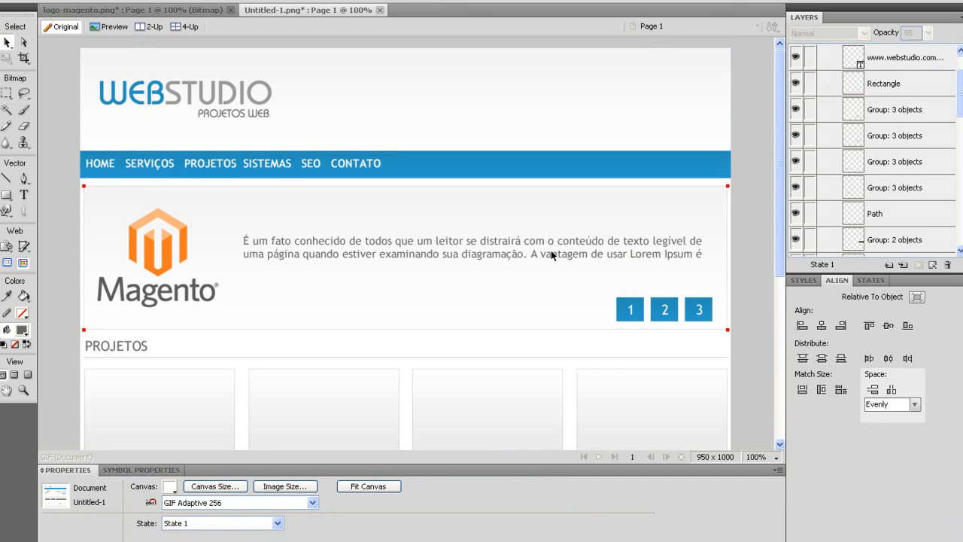
scroll(763, 93, down, 5)
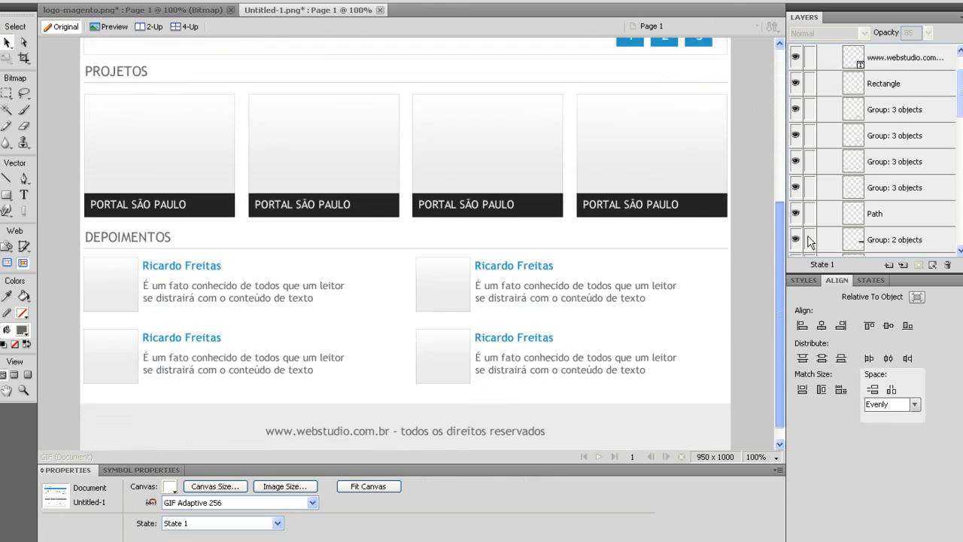
scroll(763, 94, up, 5)
scroll(811, 82, up, 2)
scroll(724, 229, down, 2)
click(677, 266)
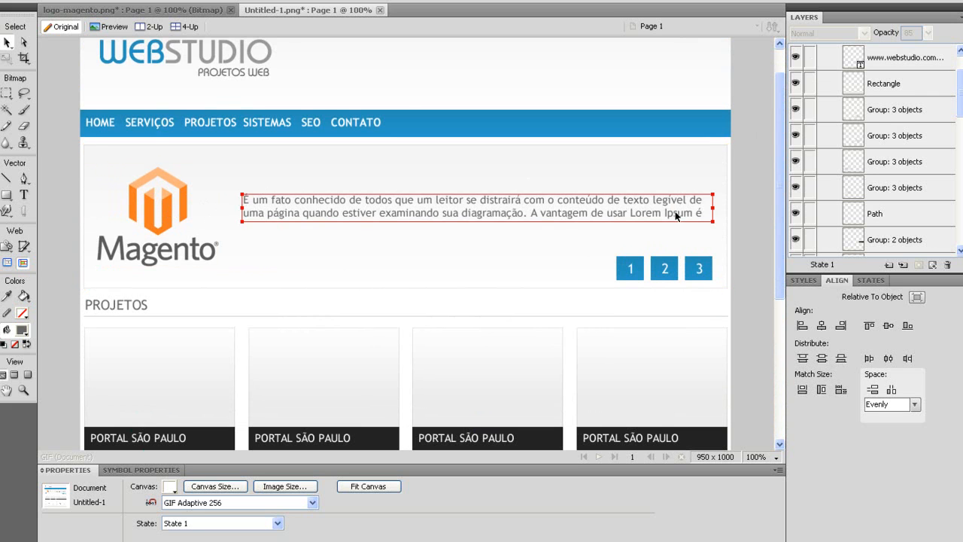
scroll(679, 210, down, 4)
drag(73, 179, 44, 354)
scroll(63, 217, down, 2)
scroll(63, 217, down, 2)
Inspect the footer text, navigation and WEBSTUDIO logo, then show hackertotal.net in Chrome.
click(440, 416)
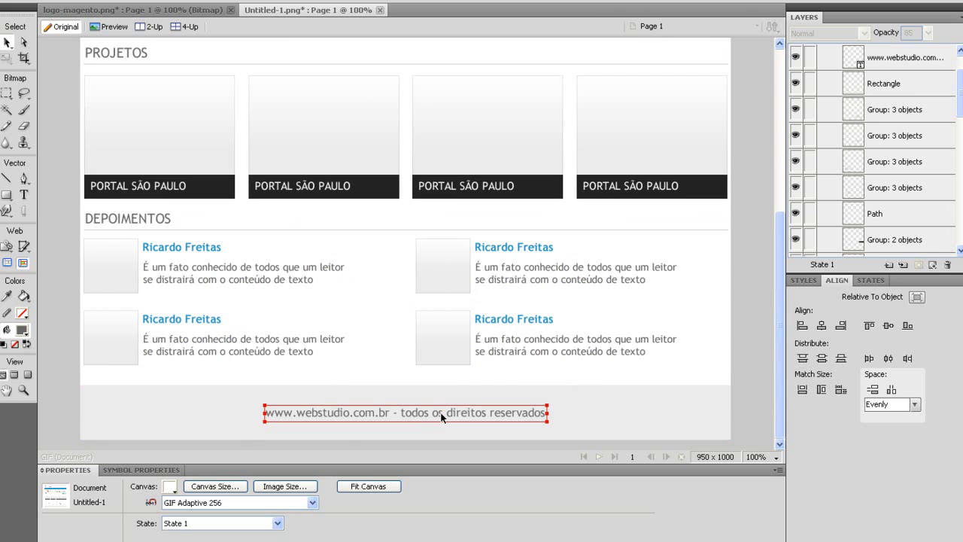
scroll(489, 420, up, 12)
click(327, 154)
click(228, 96)
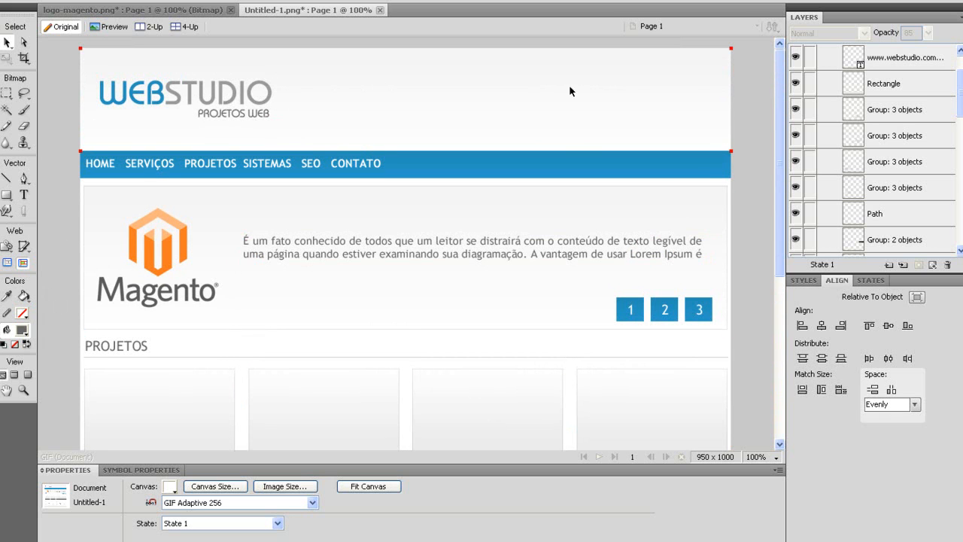
mouse_move(778, 84)
mouse_down()
mouse_move(787, 256)
mouse_move(782, 74)
mouse_up()
drag(779, 84, 786, 106)
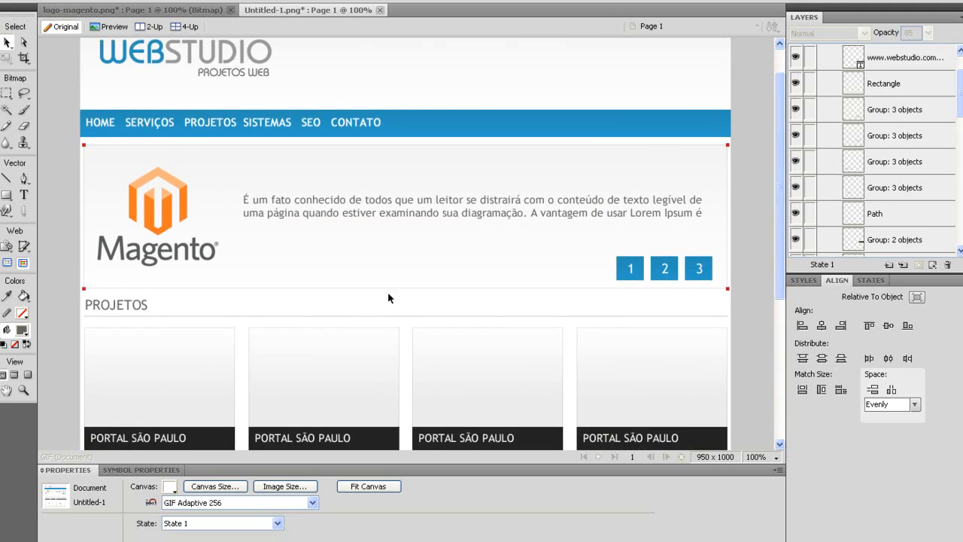
click(151, 541)
click(95, 1)
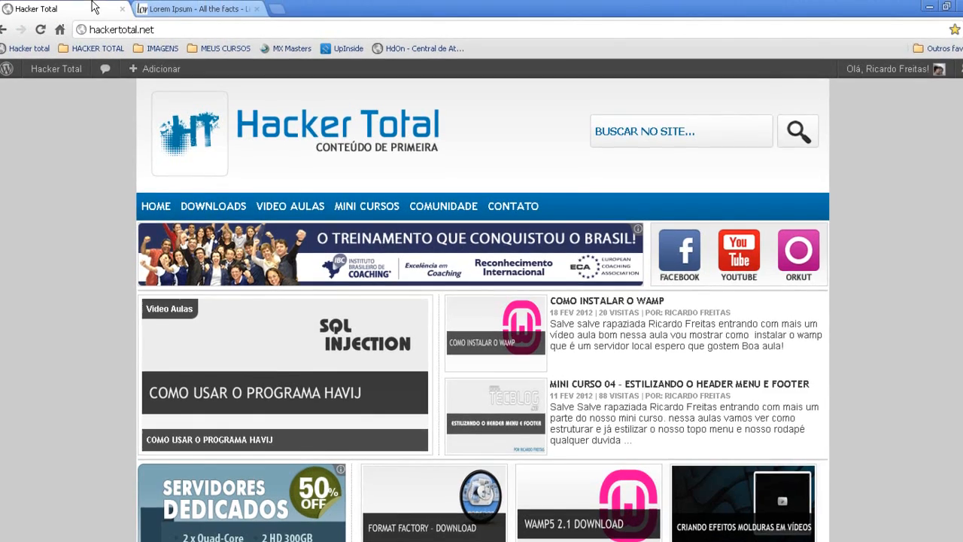